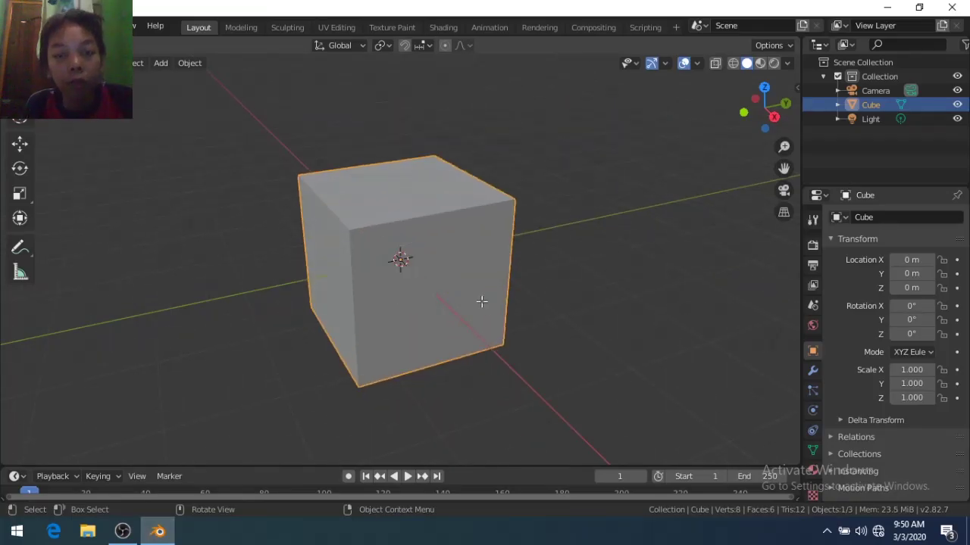
In Edit Mode, widen the cube by pulling out a side face and raise its top face
key(Tab)
middle_drag(313, 147, 464, 294)
click(464, 294)
key(g)
click(461, 290)
click(450, 231)
key(g)
click(396, 278)
Lift the mesh above the origin and extrude the front face outward to lengthen the block
key(a)
mouse_move(396, 278)
middle_down()
mouse_move(500, 311)
mouse_move(359, 248)
mouse_move(376, 353)
middle_up()
key(g)
click(511, 310)
click(358, 248)
key(e)
click(378, 354)
key(g)
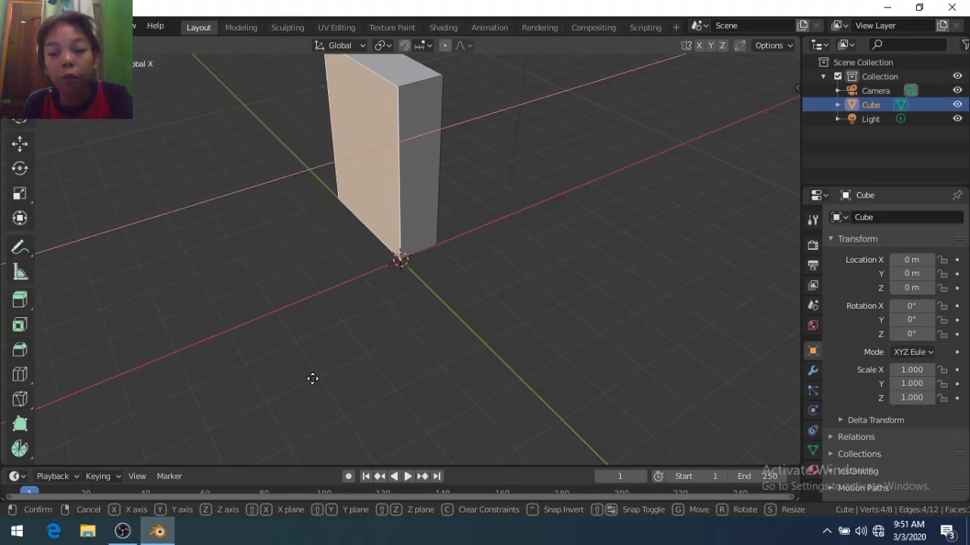
click(314, 379)
Move the whole block to its new position
mouse_move(374, 341)
middle_down()
mouse_move(413, 348)
mouse_move(502, 308)
mouse_move(522, 327)
mouse_move(422, 287)
mouse_move(344, 310)
mouse_move(426, 223)
mouse_move(482, 186)
mouse_move(417, 335)
mouse_move(379, 321)
mouse_move(411, 336)
middle_up()
key(a)
key(g)
click(522, 326)
Add a new cube to the scene and place it near the house
key(shift+a)
key(Escape)
key(Tab)
key(shift+a)
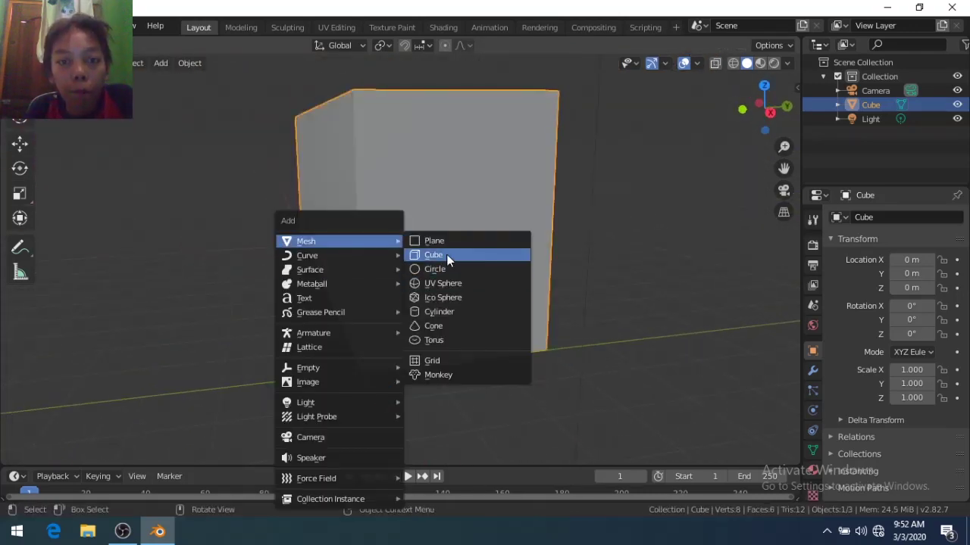
click(440, 256)
key(g)
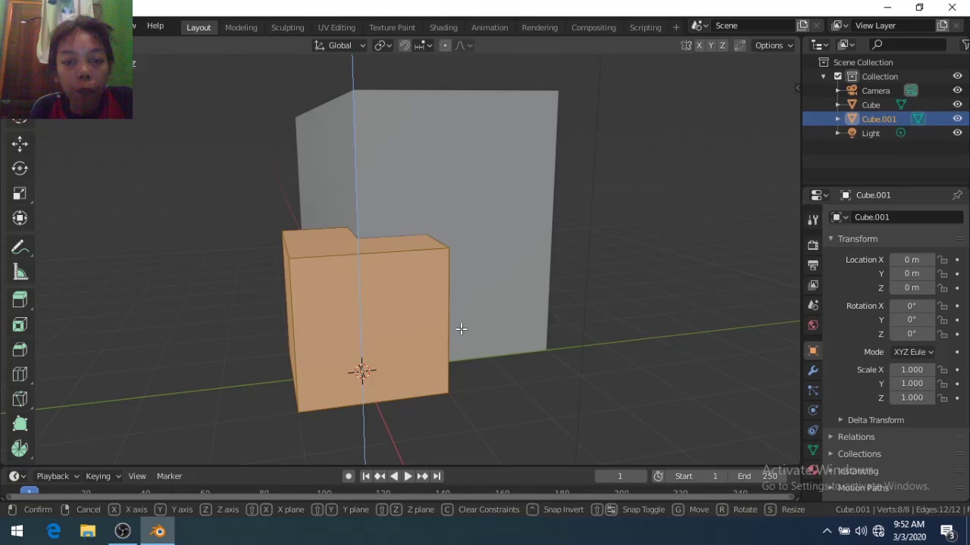
click(459, 329)
Flatten the new cube into a thin slab along the Y axis
middle_drag(459, 329, 519, 372)
key(g)
key(s)
key(y)
click(475, 342)
Move the slab along Y against the front wall and resize it
scroll(478, 340, up, 3)
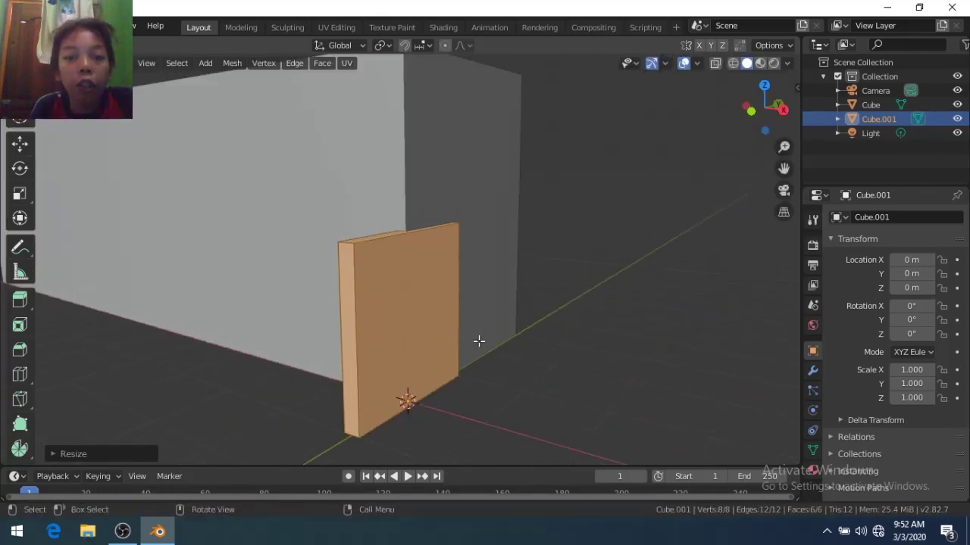
middle_drag(472, 340, 368, 372)
key(g)
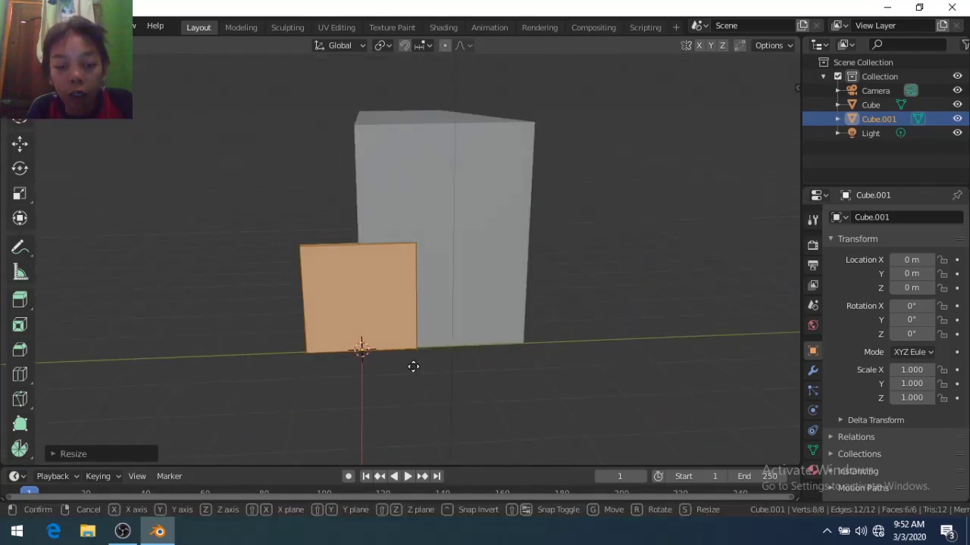
key(y)
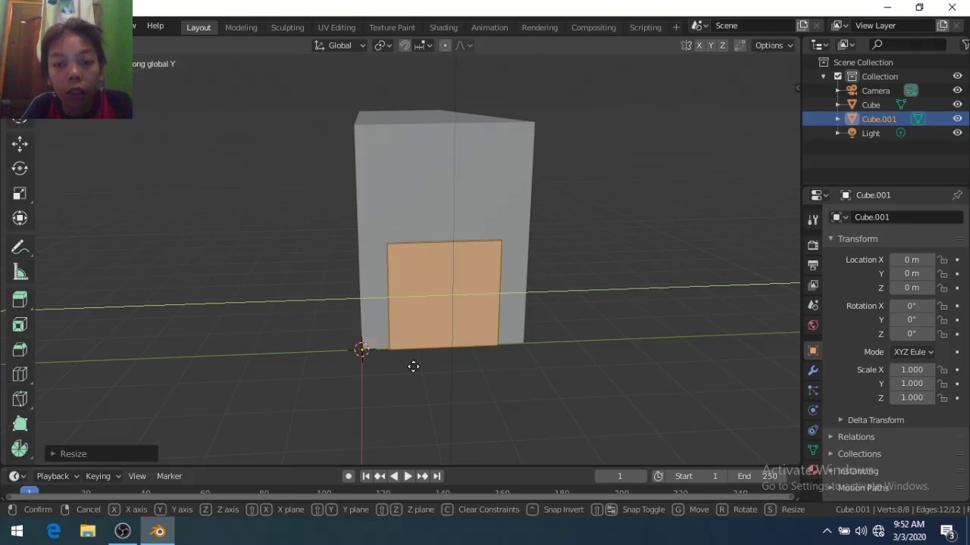
click(413, 366)
scroll(477, 353, up, 3)
key(s)
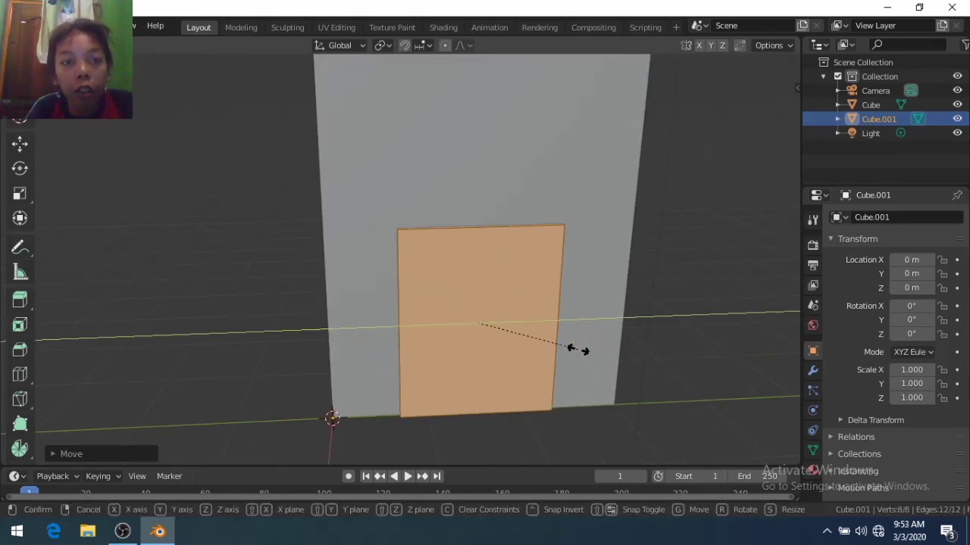
click(577, 350)
Measure the slab's top edge with the Measure tool, reading 1.6 m
key(Tab)
middle_drag(578, 350, 454, 303)
click(20, 273)
drag(395, 247, 506, 207)
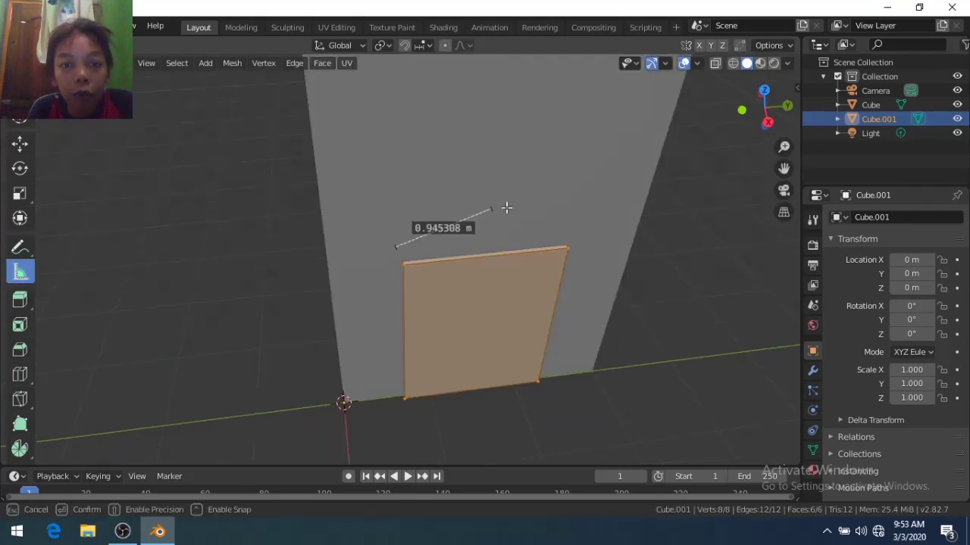
drag(403, 265, 402, 265)
scroll(402, 265, up, 5)
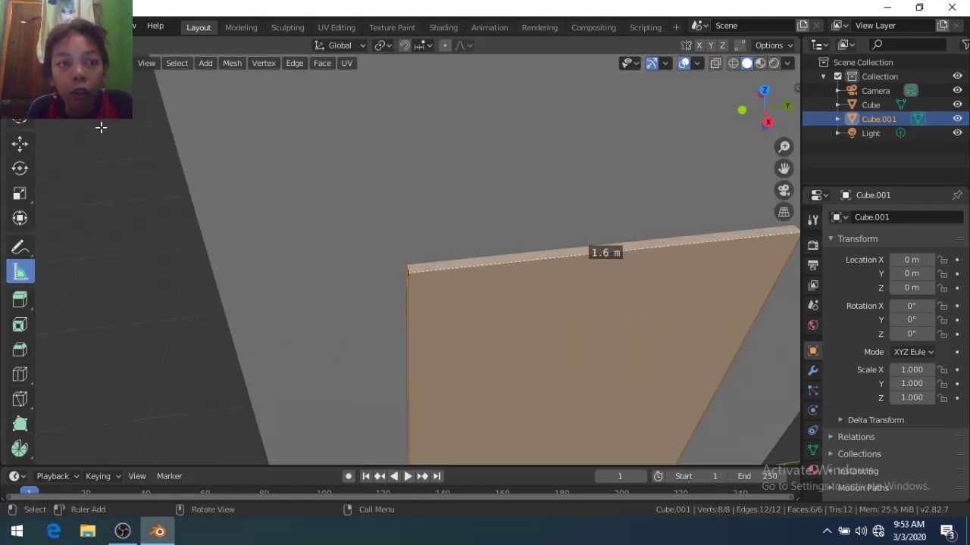
scroll(249, 220, down, 4)
Scale the door slab's mesh to 0.6 on Z, then duplicate it
text(agz.6)
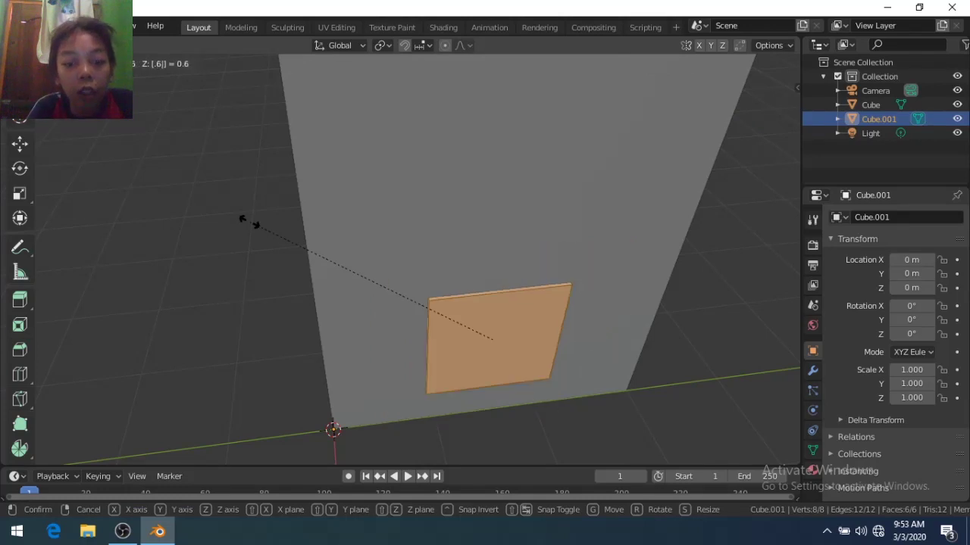
key(Return)
scroll(477, 302, up, 5)
scroll(297, 260, down, 5)
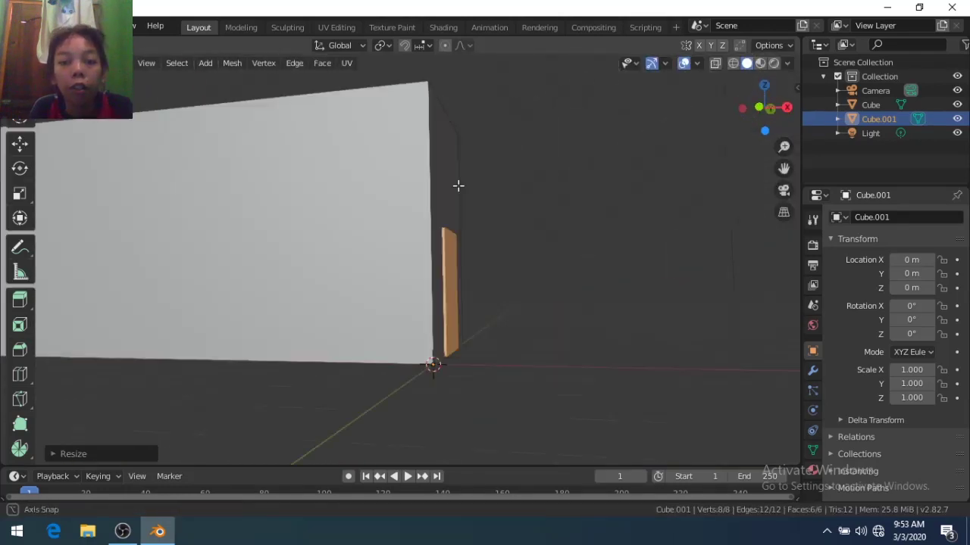
key(Tab)
middle_drag(437, 317, 425, 339)
key(shift+d)
Place a first copy and squash it to 0.2 on Y, then undo it
key(y)
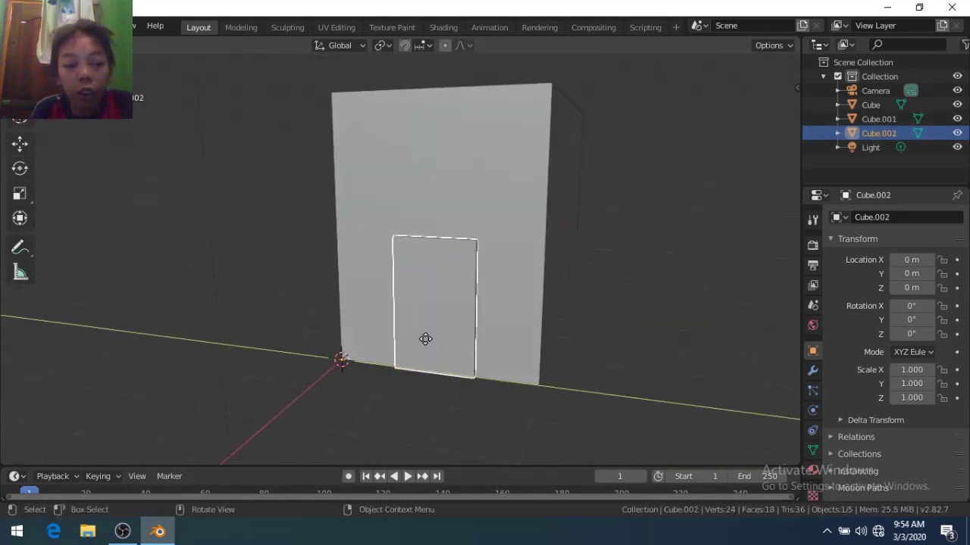
click(425, 338)
text(sy)
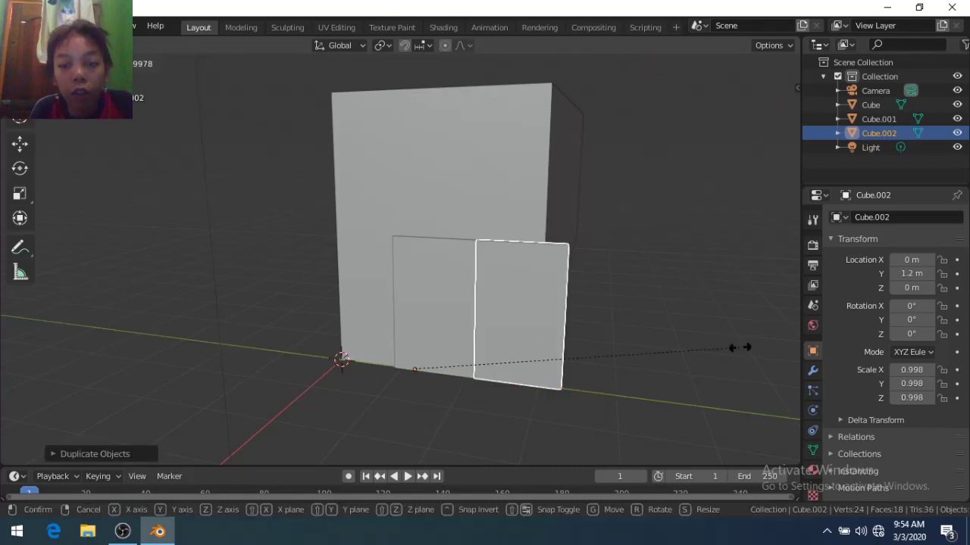
text(0.2)
key(Escape)
key(ctrl+z)
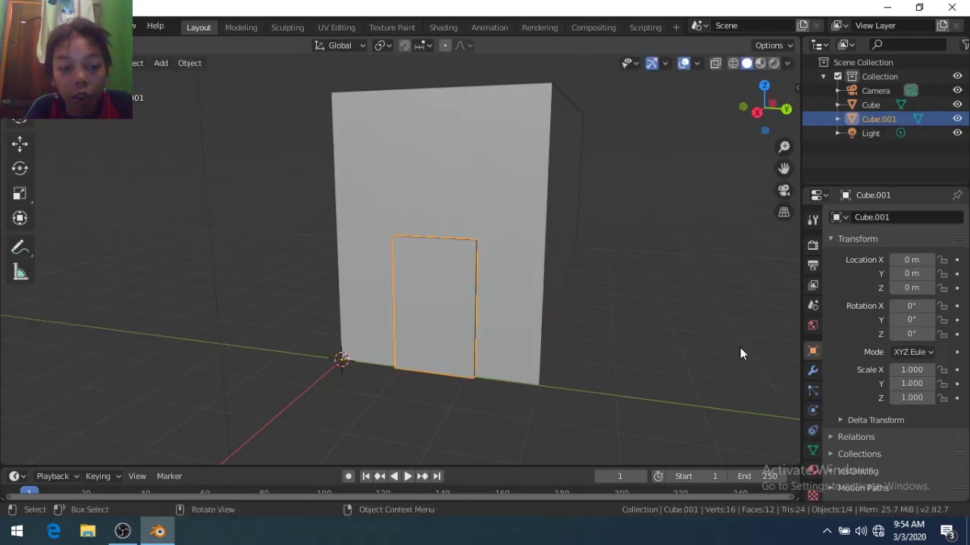
middle_drag(748, 341, 576, 252)
Duplicate the door again and shift the copy's mesh -0.5 along Y
key(shift+d)
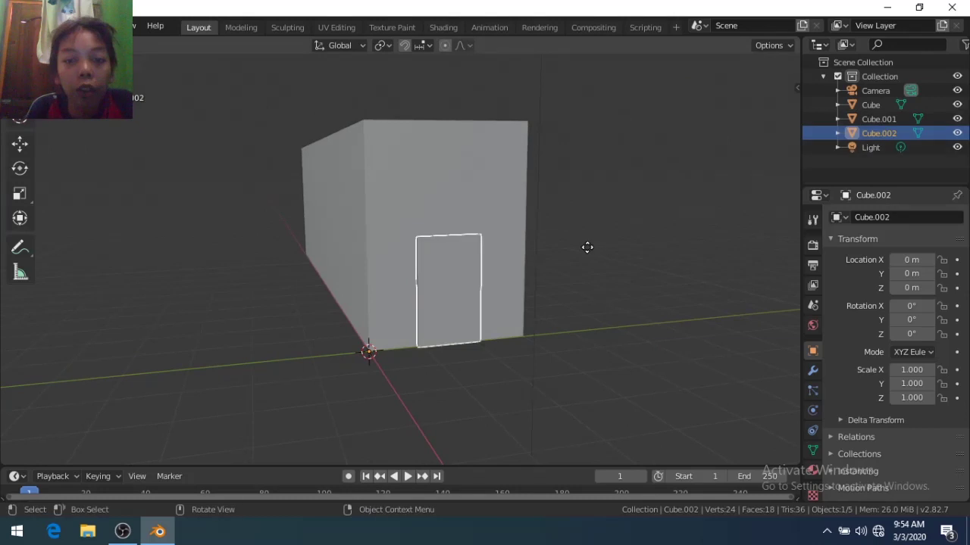
key(Escape)
key(g)
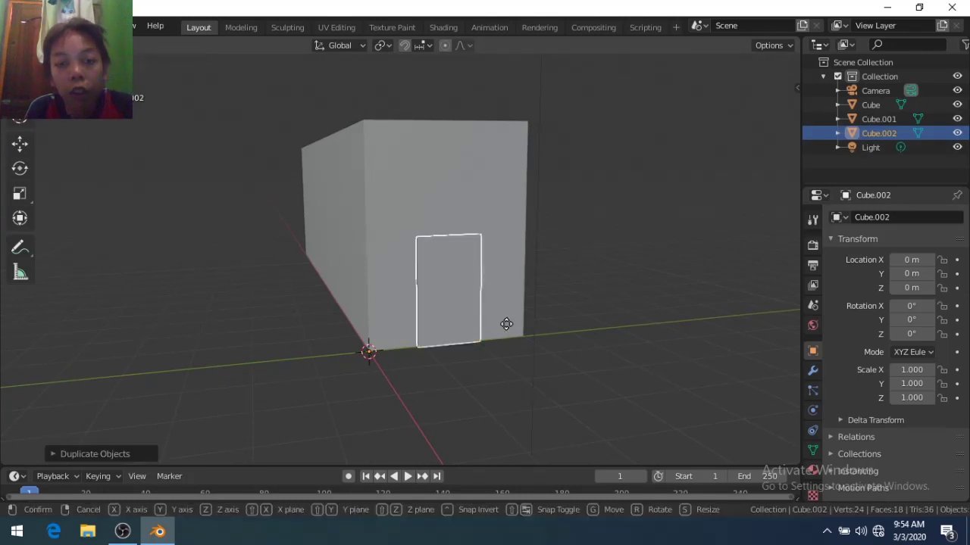
key(y)
key(Escape)
key(Tab)
text(gy)
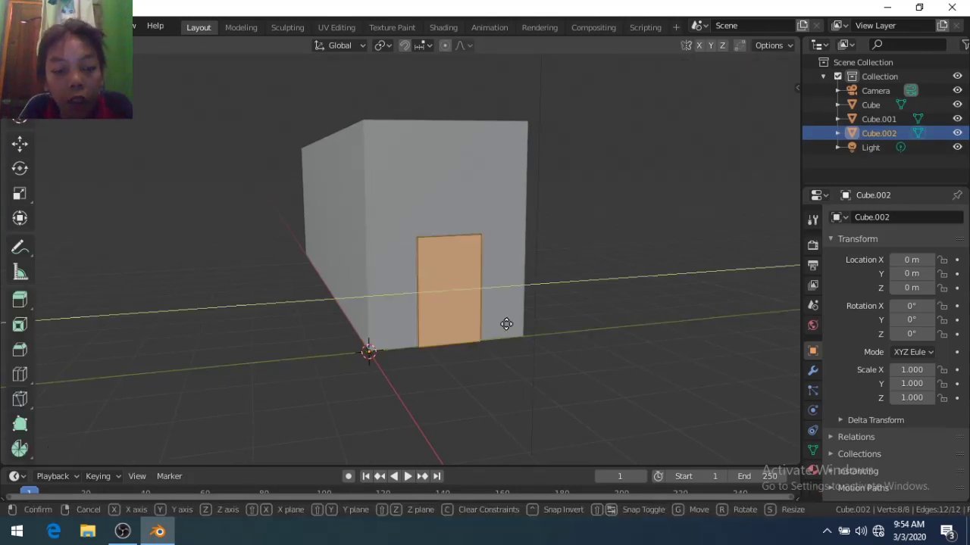
text(-1)
key(BackSpace)
key(BackSpace)
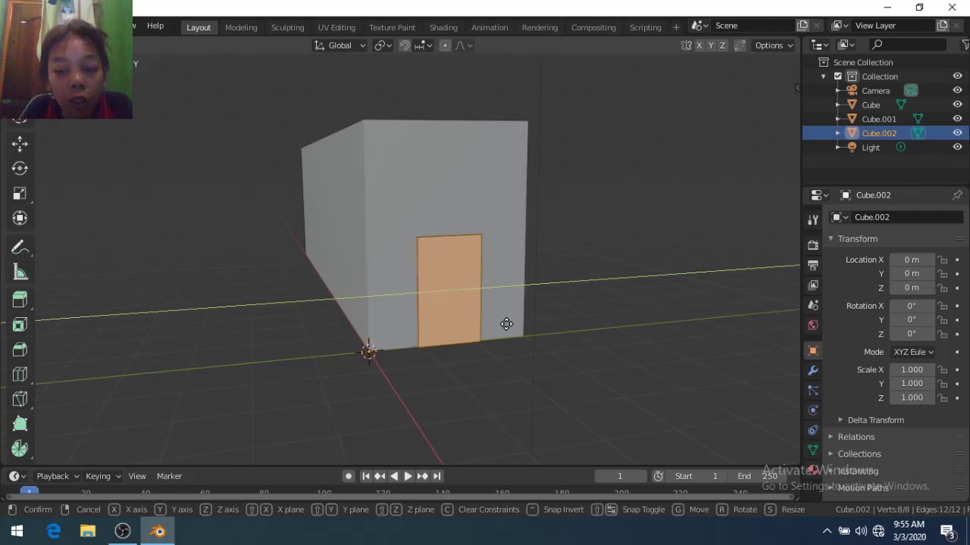
text(-0.5)
key(Return)
Narrow the panel along Y and shift it a further -0.5 to the left
scroll(506, 325, up, 4)
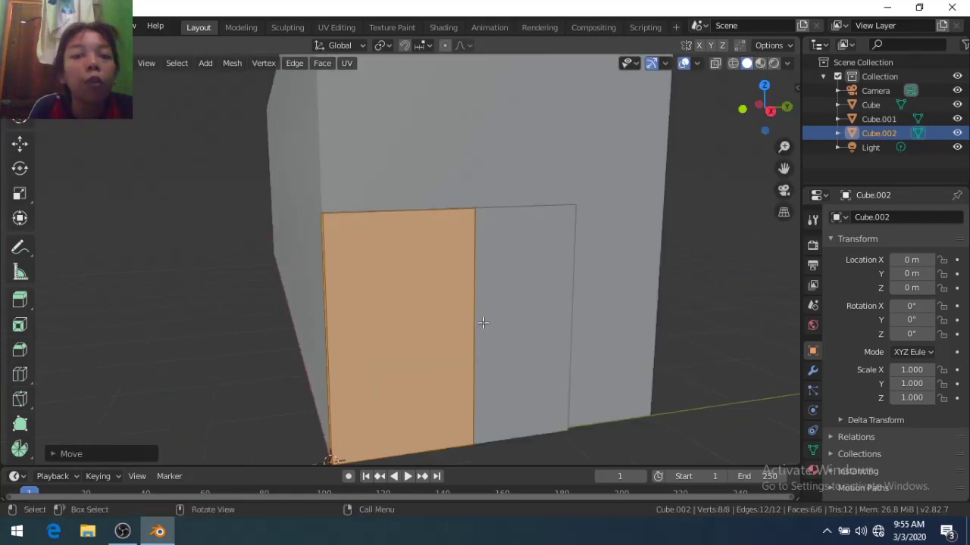
middle_drag(506, 324, 532, 350)
key(s)
key(y)
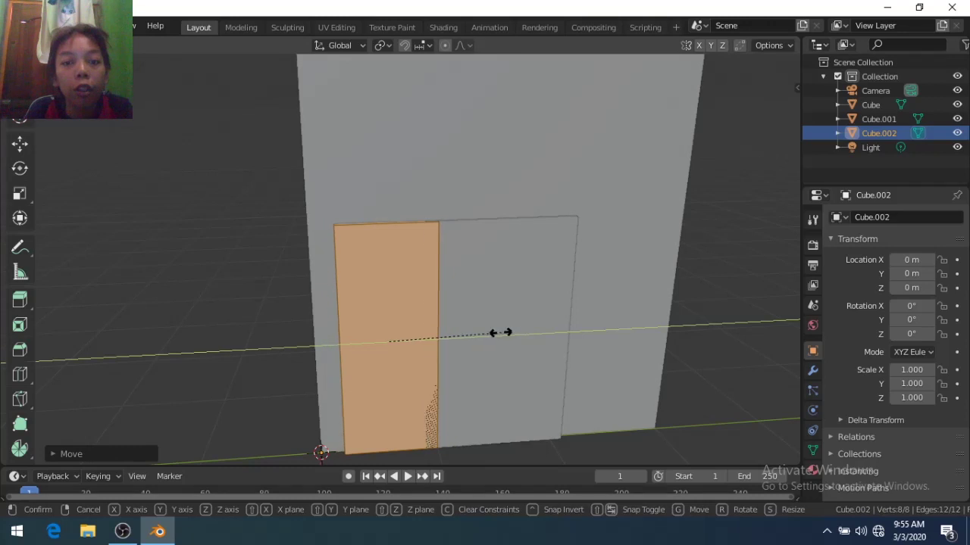
key(Return)
text(gy)
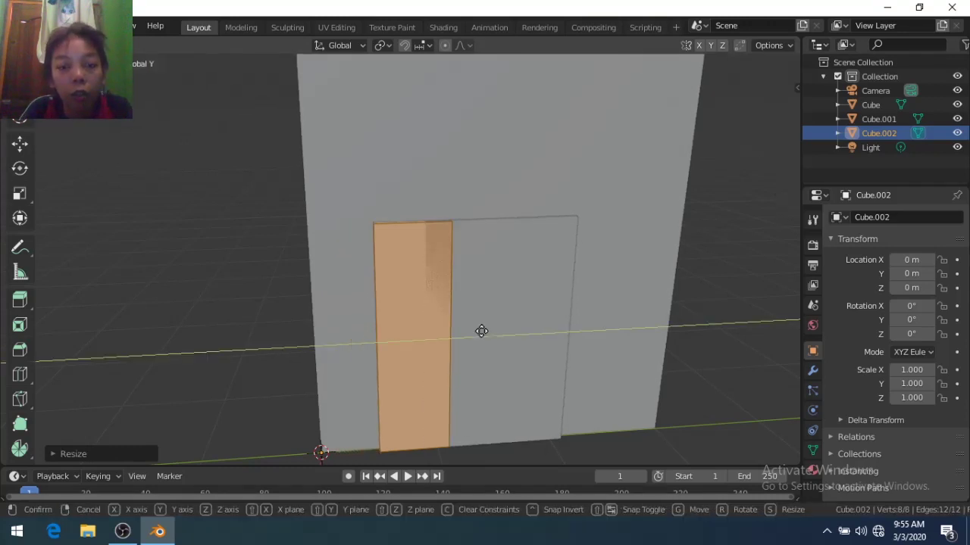
text(-0.5)
key(Return)
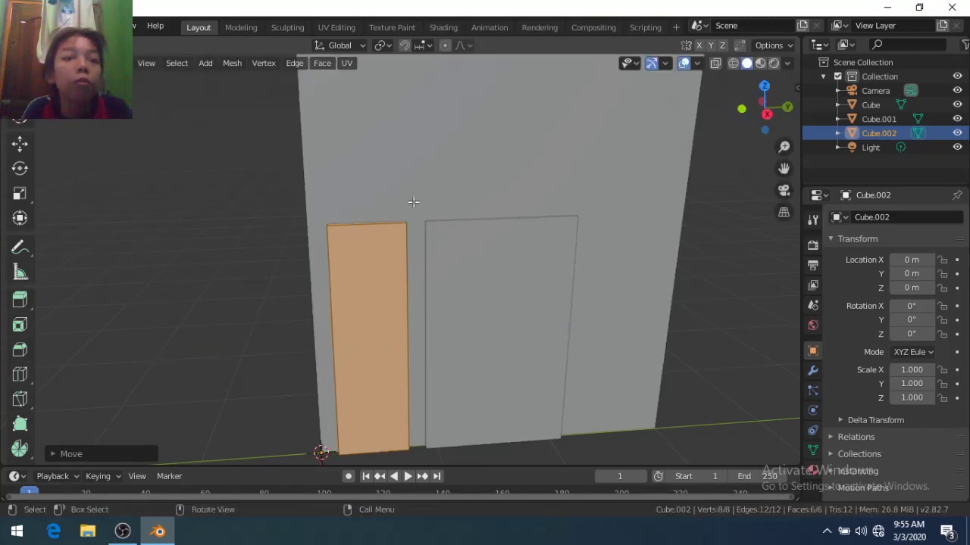
Raise the narrow panel vertically up the wall into window position
middle_drag(257, 212, 462, 343)
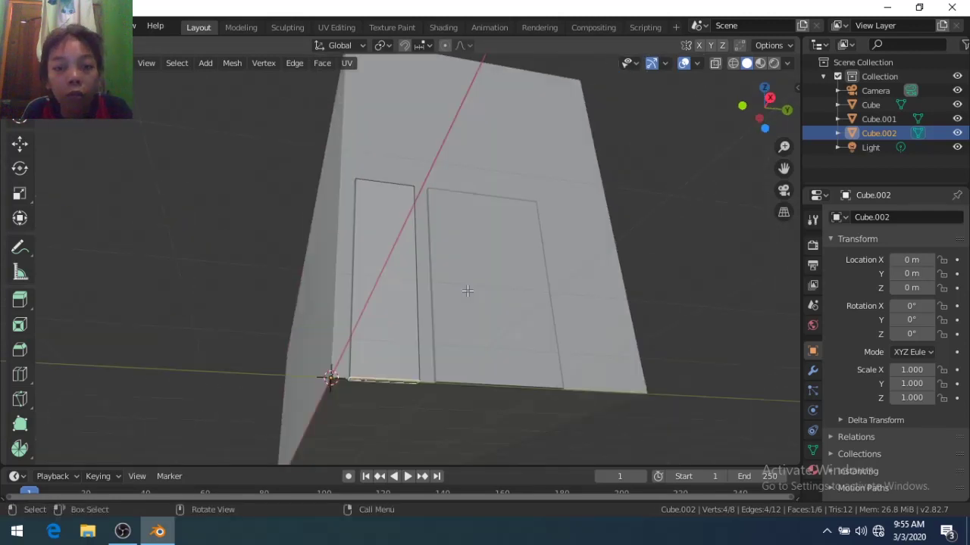
key(g)
key(z)
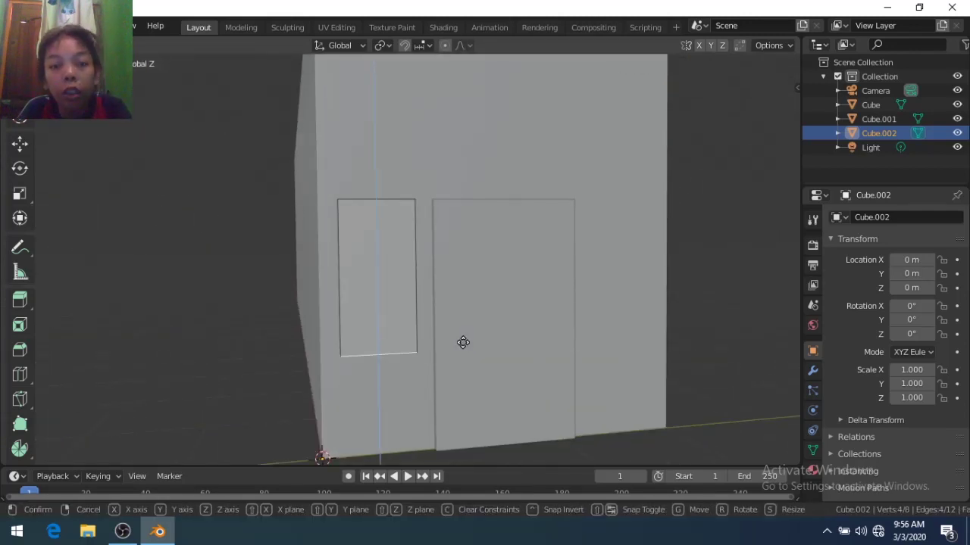
key(Return)
key(Tab)
click(487, 330)
Snap the 3D cursor to the door's centre and set the window's origin there
right_click(487, 311)
key(shift+s)
click(546, 409)
click(377, 303)
right_click(376, 303)
click(447, 335)
Add a Mirror modifier to the window, mirroring along Y instead of X
click(813, 371)
click(851, 217)
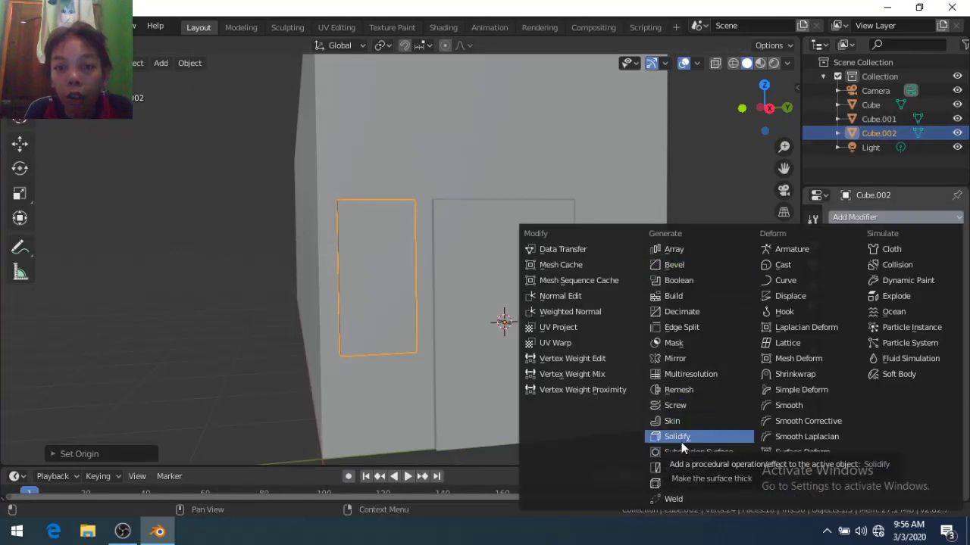
click(675, 358)
click(839, 310)
click(839, 294)
middle_drag(500, 341, 434, 351)
scroll(342, 264, up, 5)
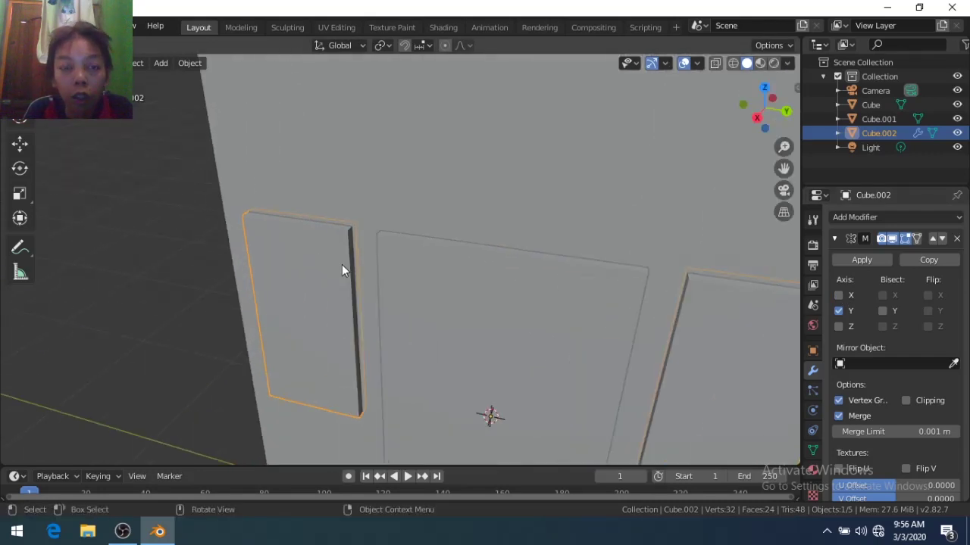
middle_drag(342, 264, 314, 257)
Add a centre loop cut across the window and bevel it by 0.6
key(Tab)
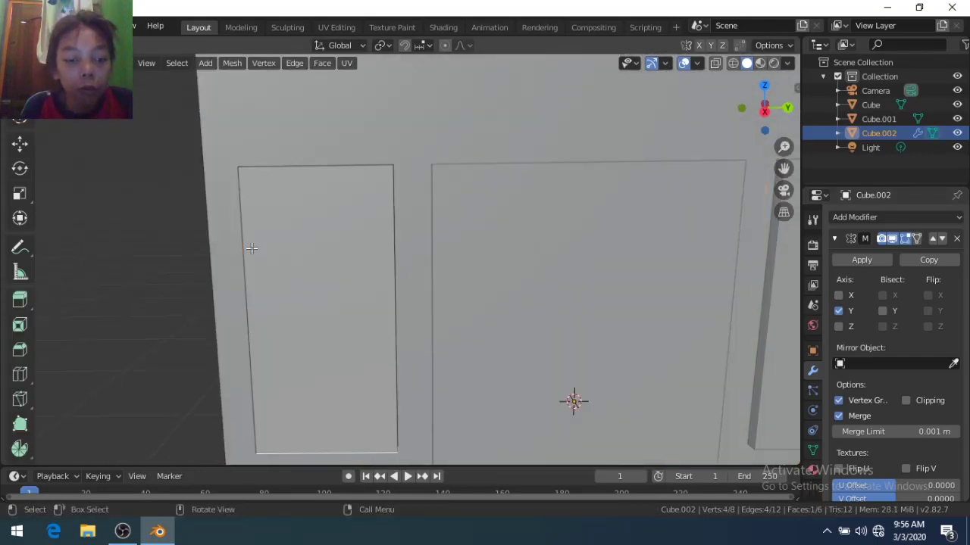
key(ctrl+r)
click(249, 255)
right_click(250, 256)
key(ctrl+b)
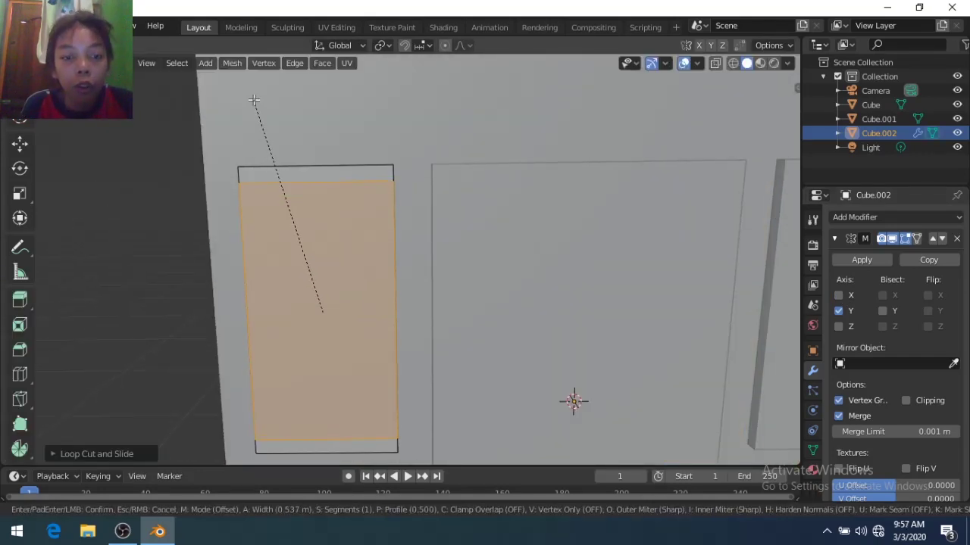
text(0.6)
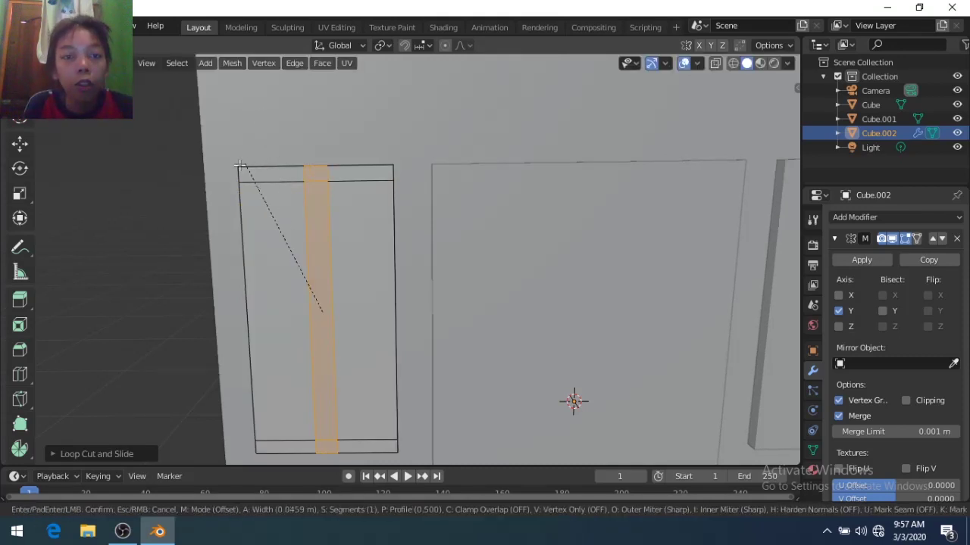
click(144, 191)
middle_drag(144, 190, 291, 227)
Raise the window's top face and extrude it into a ledge
click(269, 228)
key(g)
key(z)
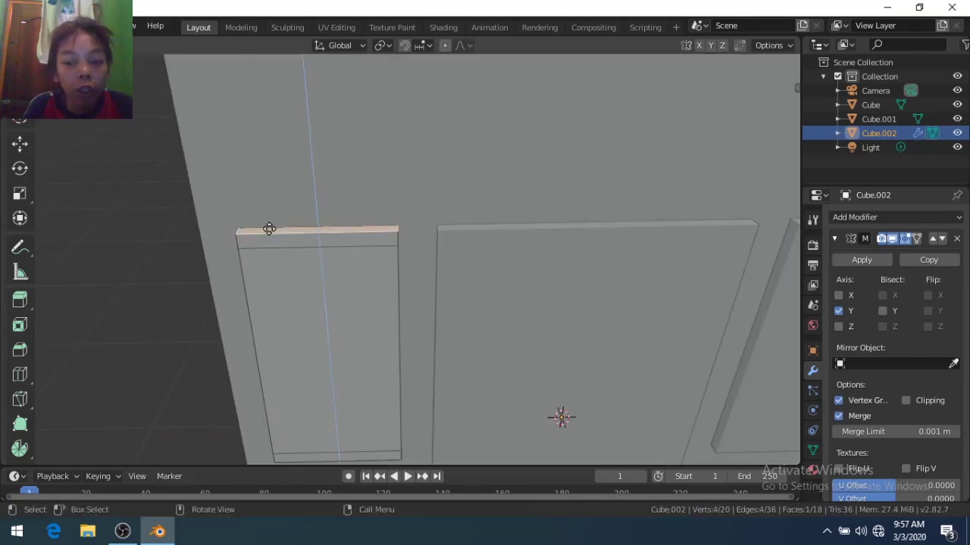
click(269, 228)
key(e)
click(272, 247)
middle_drag(272, 247, 344, 287)
scroll(345, 288, down, 3)
Add a loop cut around the window and bevel it 0.25 m for the frame
click(337, 353)
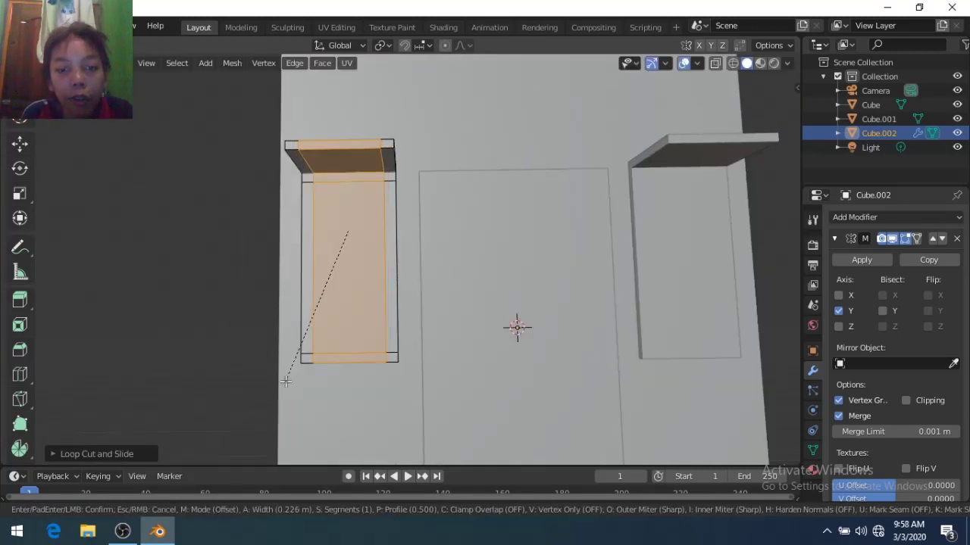
text(0.25)
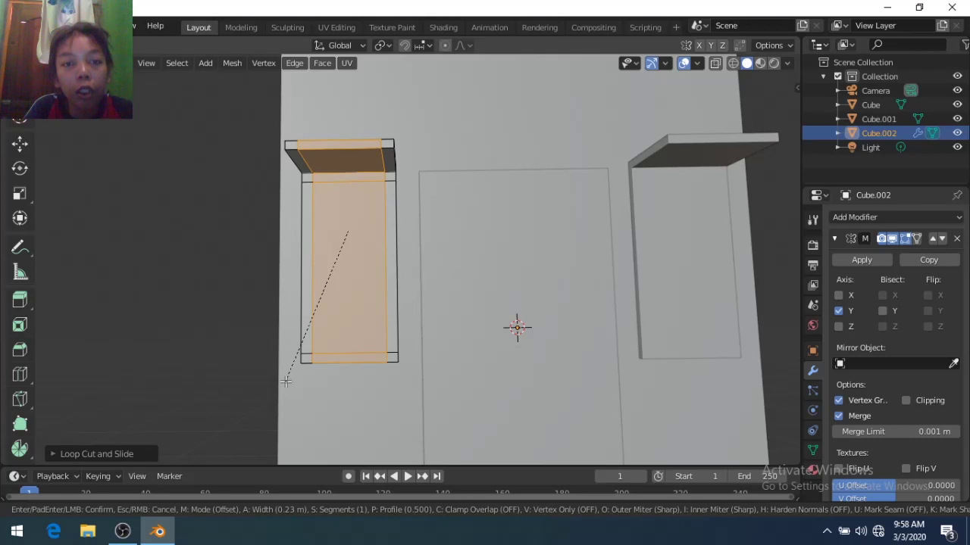
key(Return)
scroll(310, 280, up, 5)
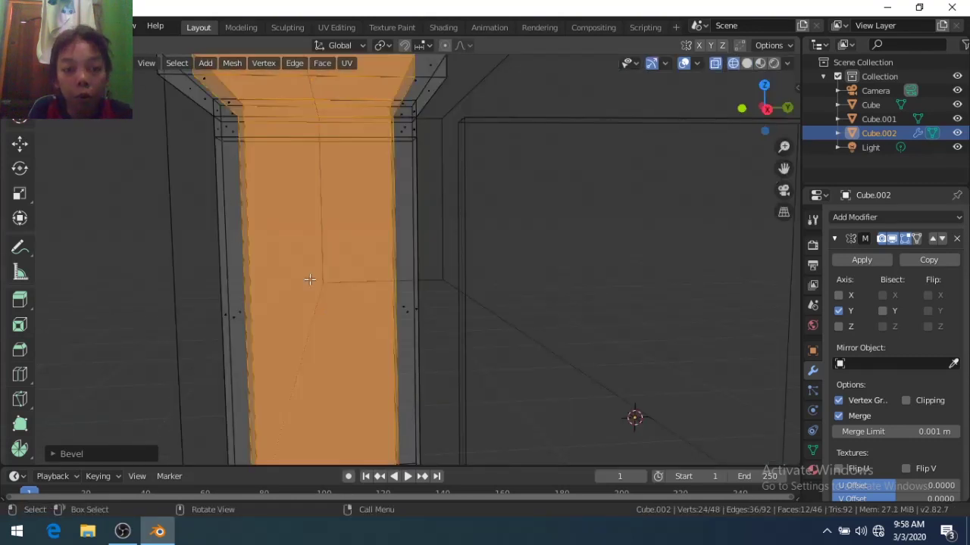
Extrude the front pane face and scale it inward on X to recess it
click(310, 280)
click(324, 318)
key(e)
scroll(530, 342, down, 3)
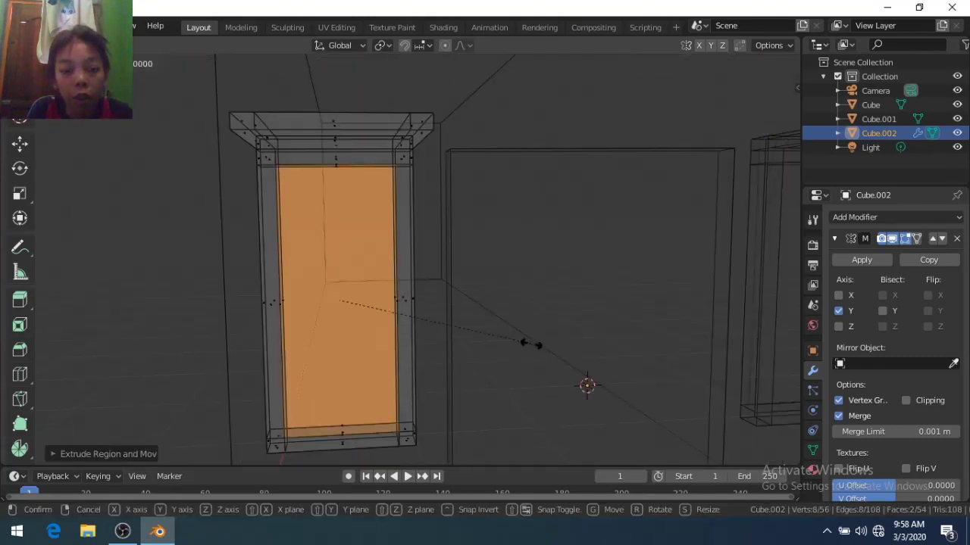
click(548, 346)
key(s)
middle_drag(437, 318, 389, 321)
key(x)
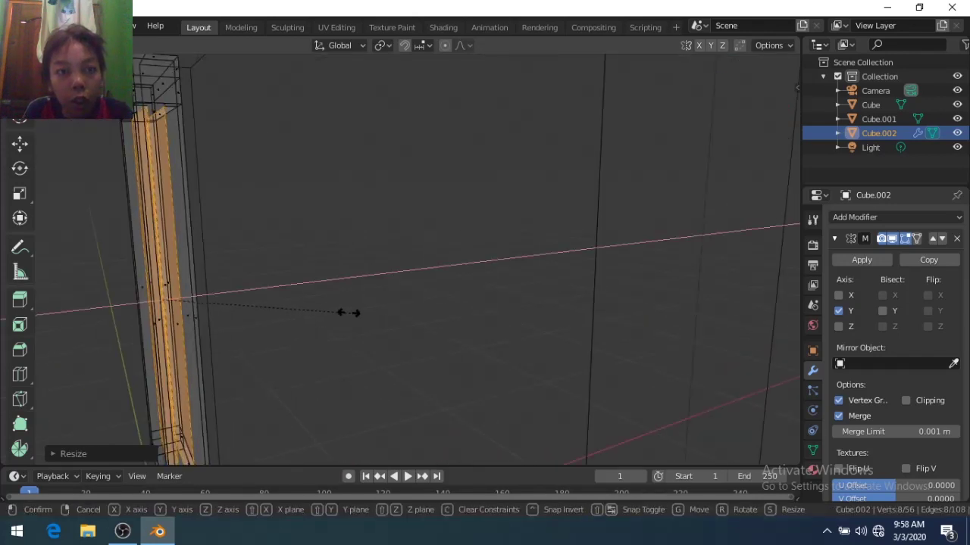
click(348, 312)
scroll(333, 310, down, 3)
Switch the viewport back to solid shading and return to Object Mode
key(z)
click(402, 310)
key(Tab)
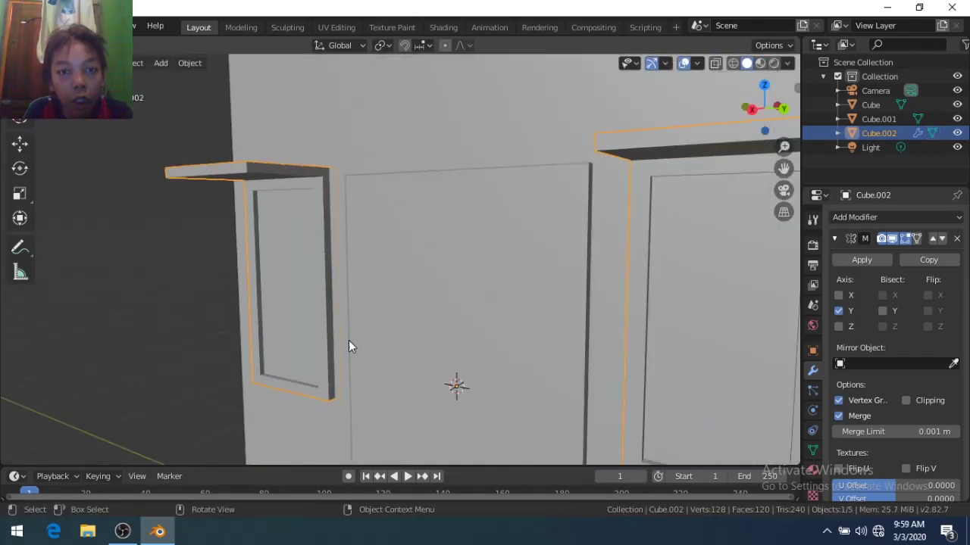
Select the door and add a vertical loop cut snapped to its centre
scroll(404, 333, down, 4)
scroll(487, 353, up, 3)
middle_drag(506, 323, 438, 321)
click(437, 321)
scroll(510, 347, up, 2)
scroll(480, 390, up, 2)
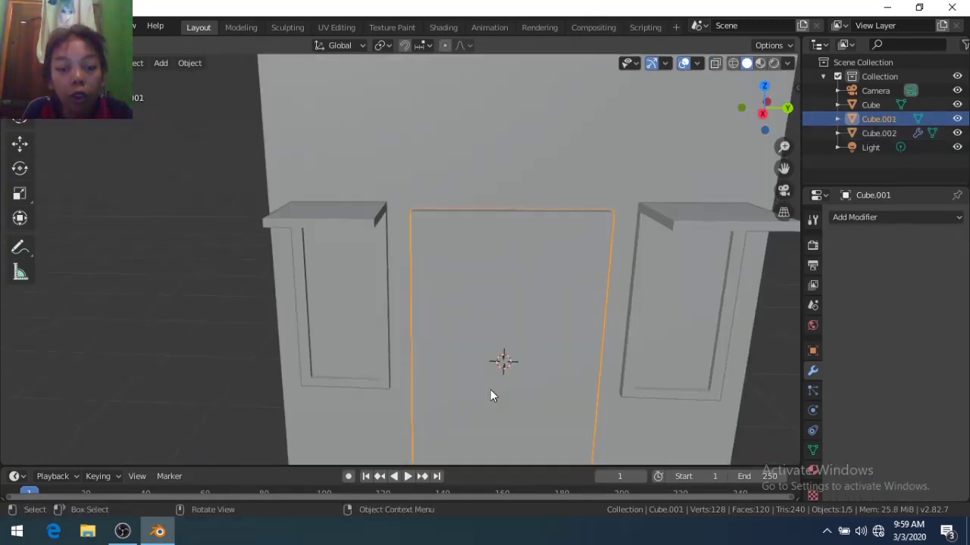
scroll(488, 401, down, 3)
key(Tab)
key(ctrl+r)
click(466, 415)
right_click(465, 415)
Delete the door's right half while viewing in wireframe, then return to solid shading
key(z)
click(457, 375)
click(489, 361)
key(x)
click(474, 312)
key(Tab)
key(z)
Fill the door's open side with a new face
middle_drag(470, 319, 427, 362)
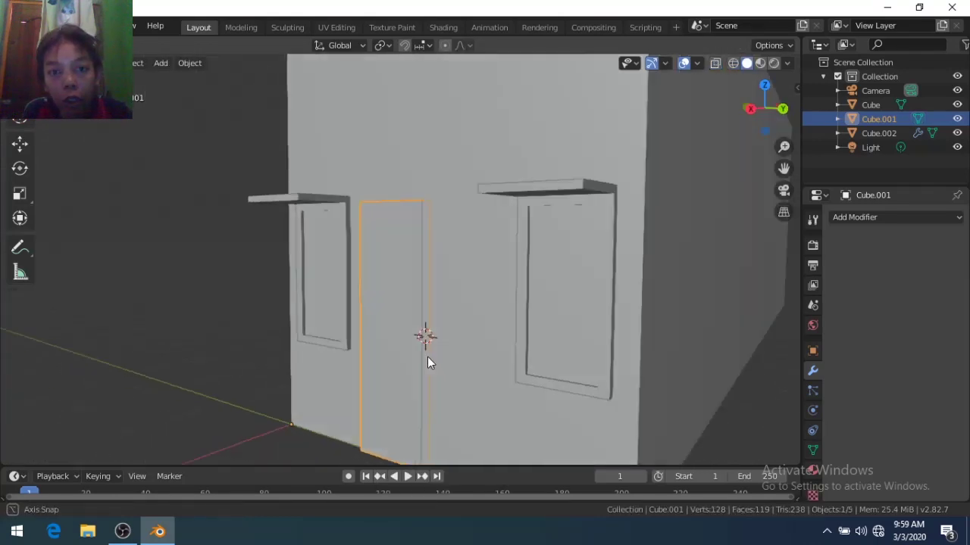
scroll(426, 348, up, 3)
key(Tab)
scroll(534, 296, up, 3)
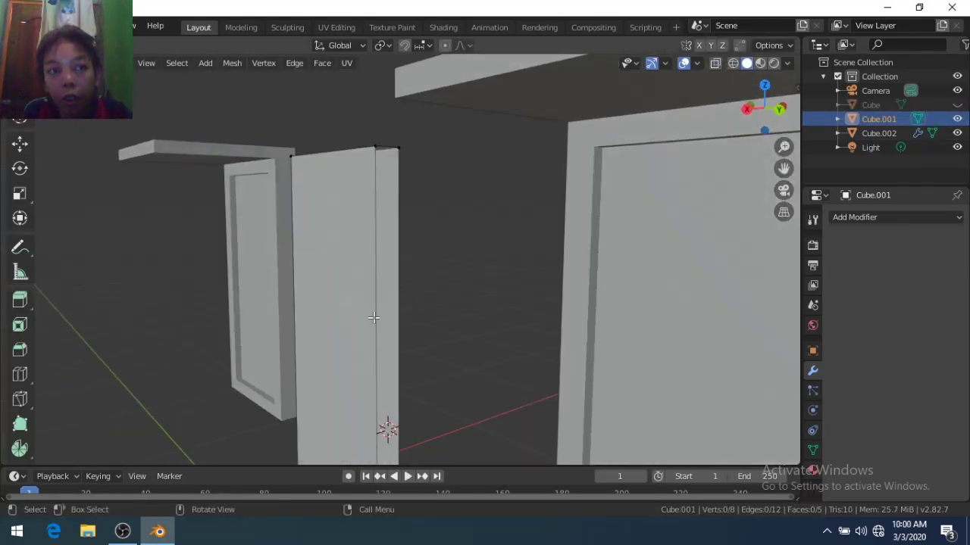
key(f)
scroll(440, 276, down, 4)
middle_drag(489, 281, 454, 341)
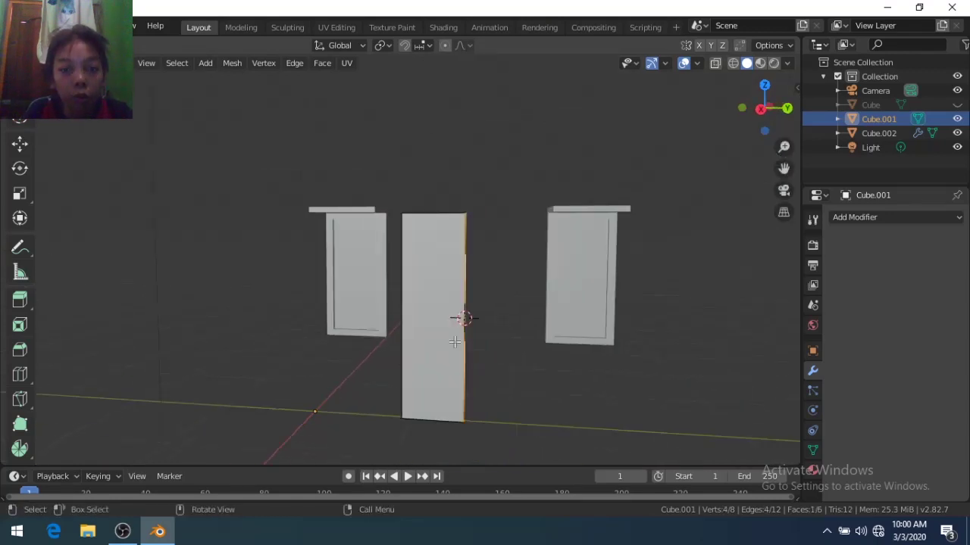
Add vertical and horizontal loop cuts and bevel them into bands 0.8 wide
click(428, 415)
key(ctrl+b)
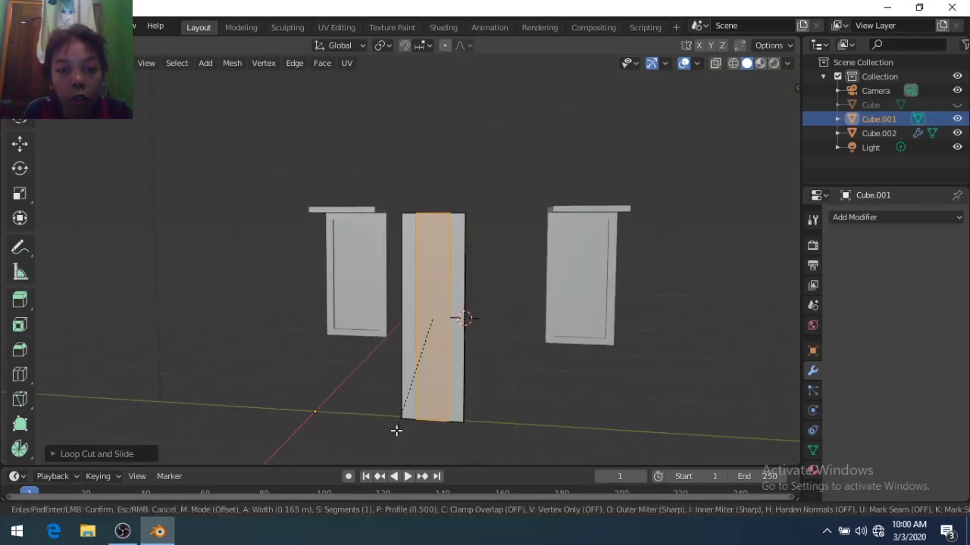
click(396, 430)
key(ctrl+r)
click(455, 318)
click(459, 315)
key(ctrl+b)
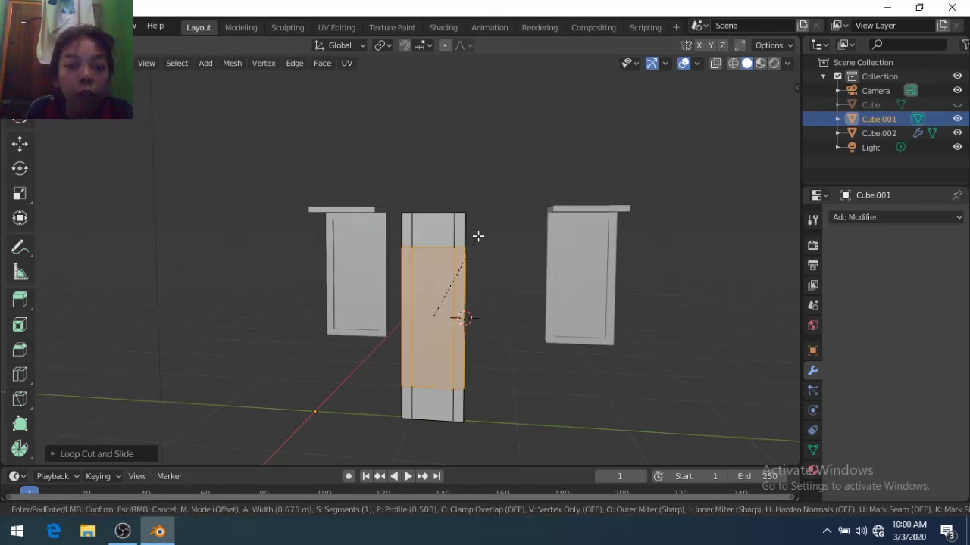
text(0.8)
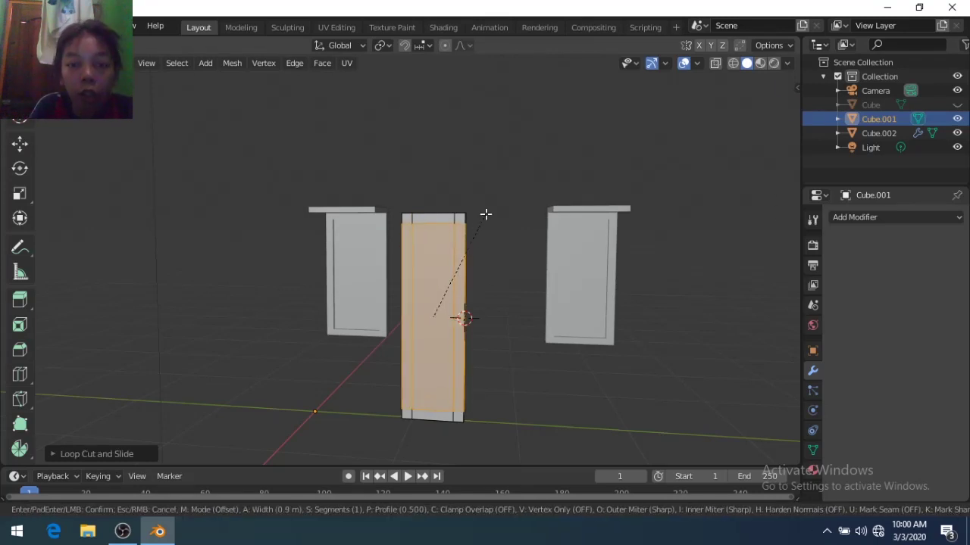
key(Return)
Add another horizontal loop cut and bevel it into the door's crossbar
key(ctrl+r)
click(449, 273)
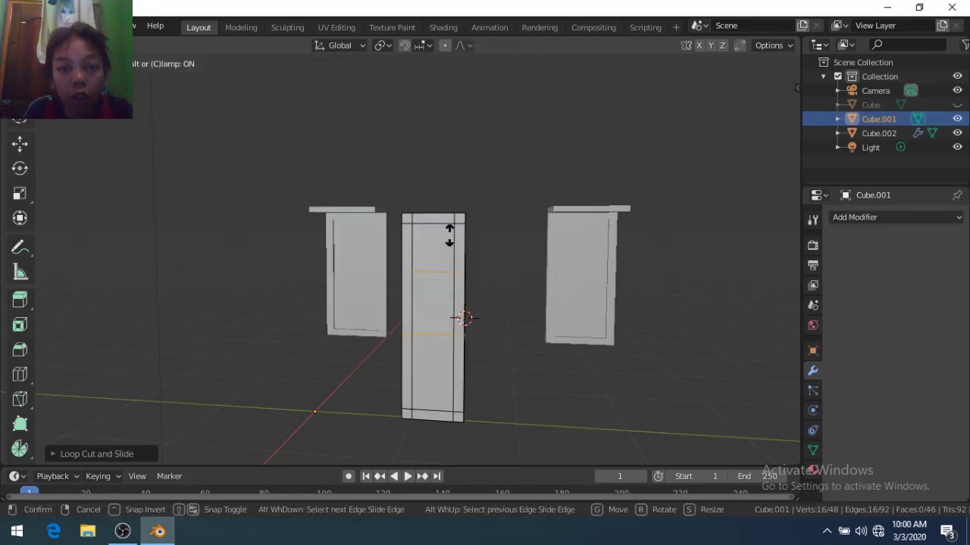
click(449, 258)
key(ctrl+b)
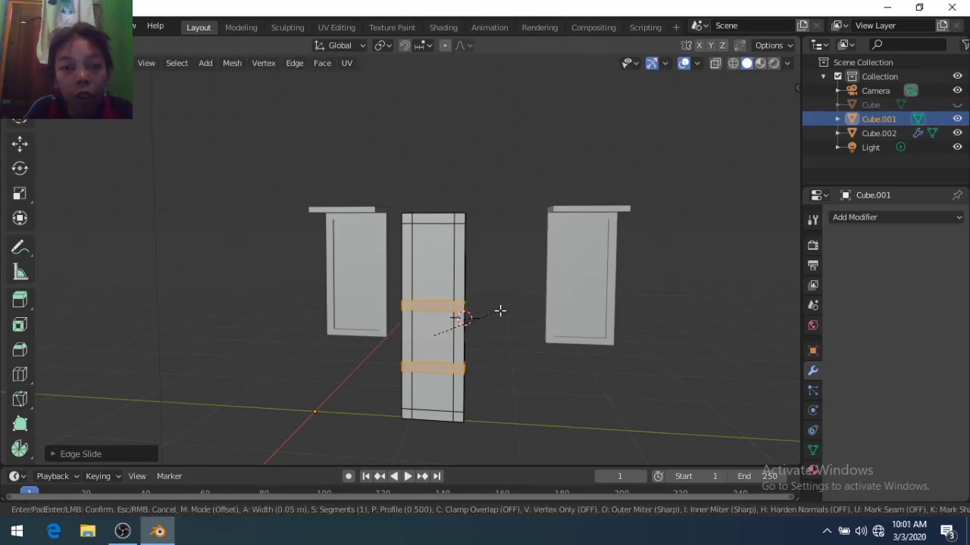
click(500, 311)
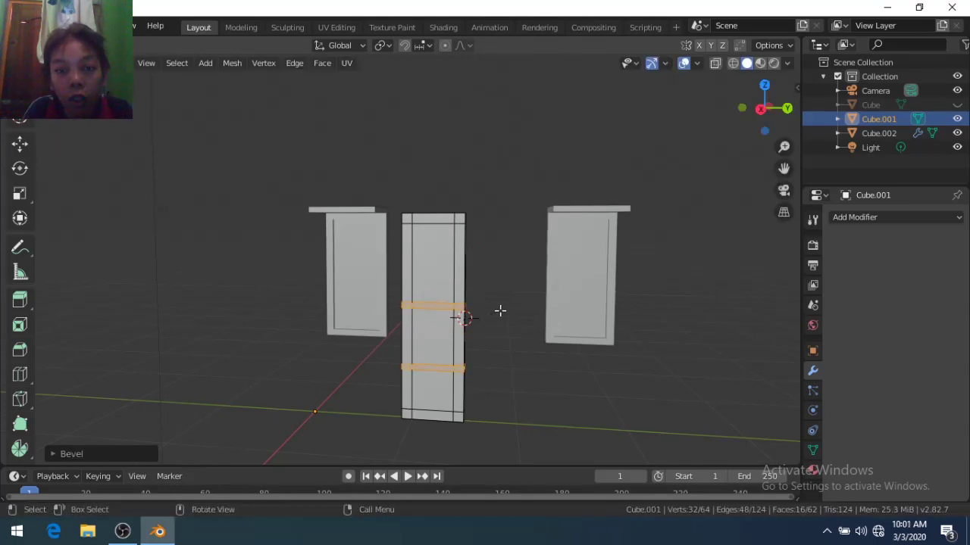
Circle-select the two inner door panels in front wireframe view and extrude them
key(KP_1)
key(z)
key(3)
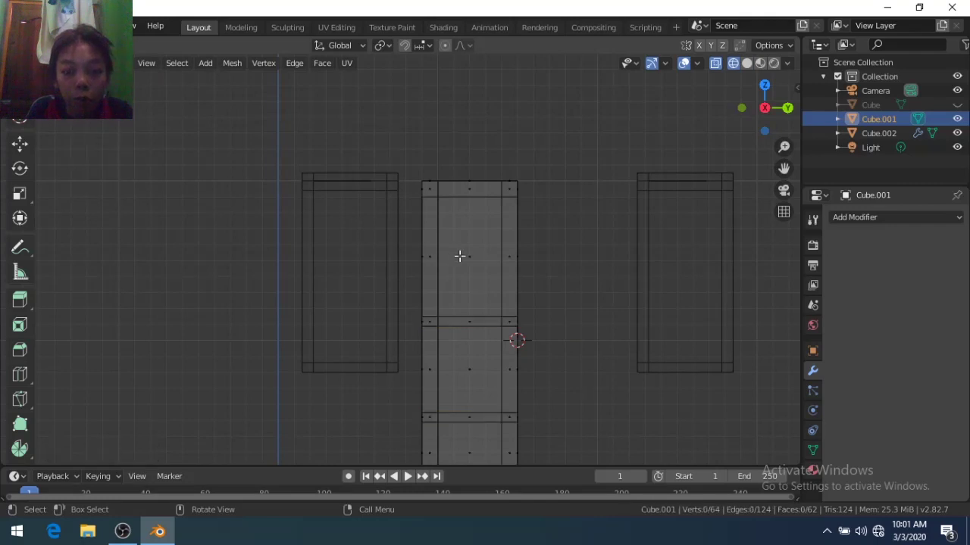
key(c)
drag(459, 255, 472, 433)
right_click(470, 452)
mouse_move(469, 452)
middle_down()
mouse_move(519, 336)
mouse_move(513, 340)
middle_up()
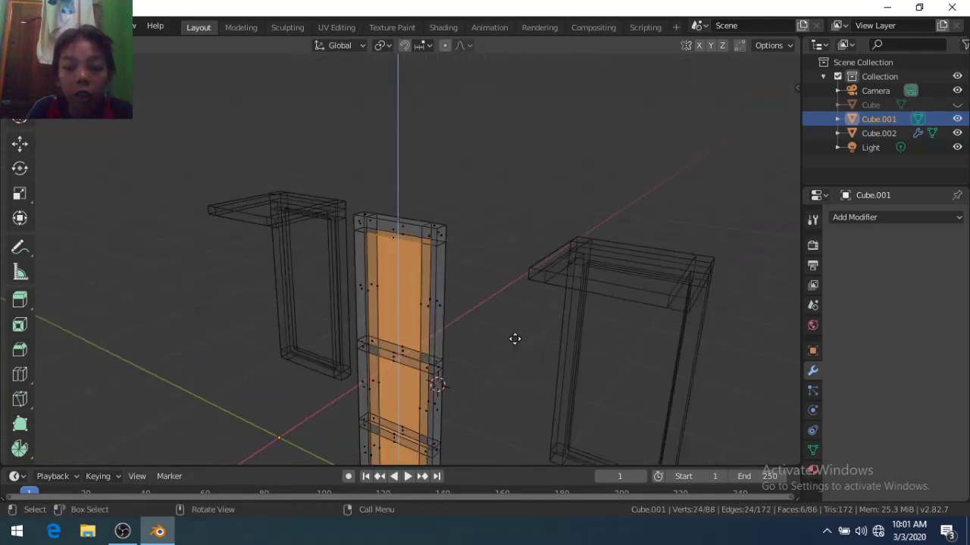
key(e)
click(455, 356)
Inset the two panels with the Inset Faces tool to form bordered panels
key(shift+z)
scroll(500, 348, up, 3)
scroll(548, 358, up, 3)
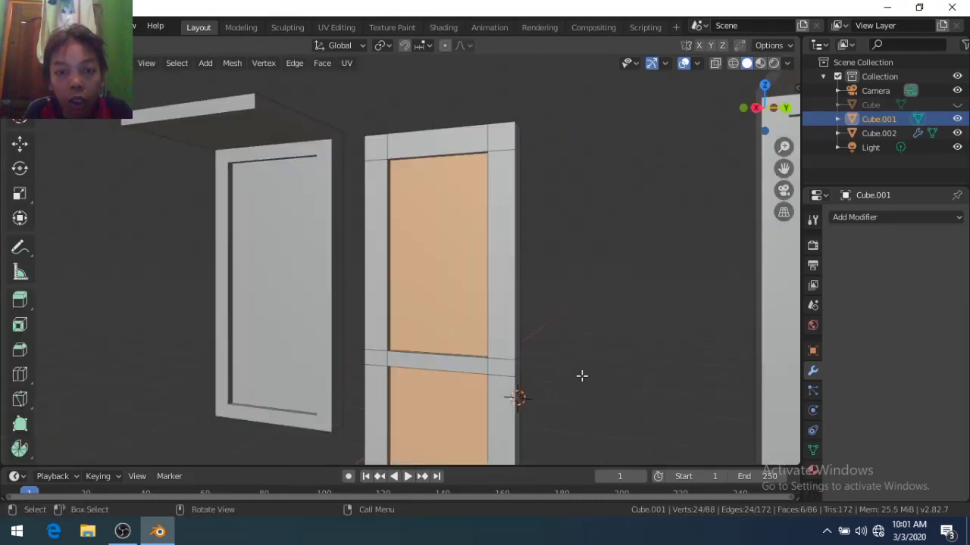
key(i)
click(568, 401)
key(ctrl+z)
click(19, 324)
mouse_move(439, 346)
mouse_down()
mouse_move(440, 367)
mouse_move(440, 348)
mouse_up()
Scale the inset door panels to finish them and return to object mode
scroll(470, 341, down, 3)
key(s)
click(535, 329)
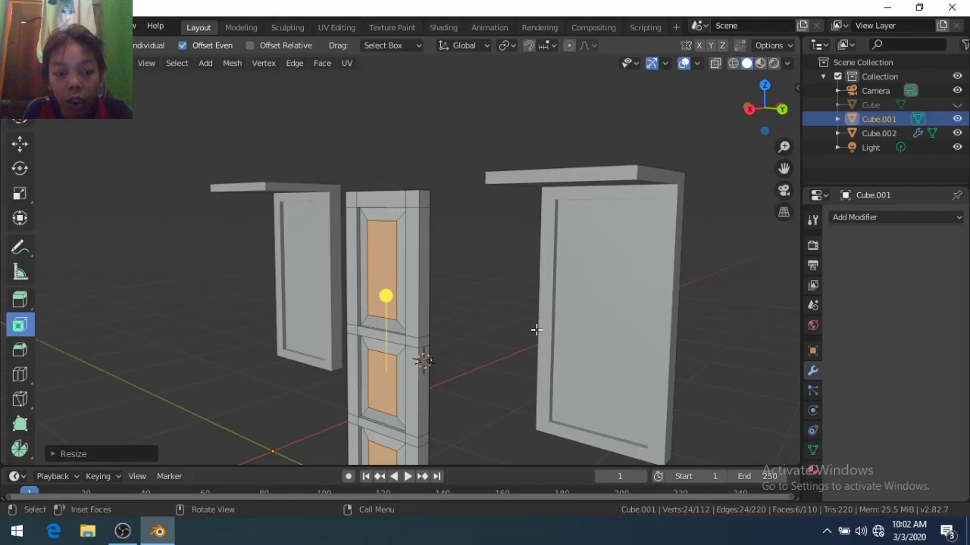
key(Tab)
key(KP_3)
mouse_move(531, 314)
middle_down()
mouse_move(532, 350)
mouse_move(466, 389)
middle_up()
scroll(531, 350, down, 2)
Add a cylinder for the door handle and shrink it to 0.1 scale
key(Tab)
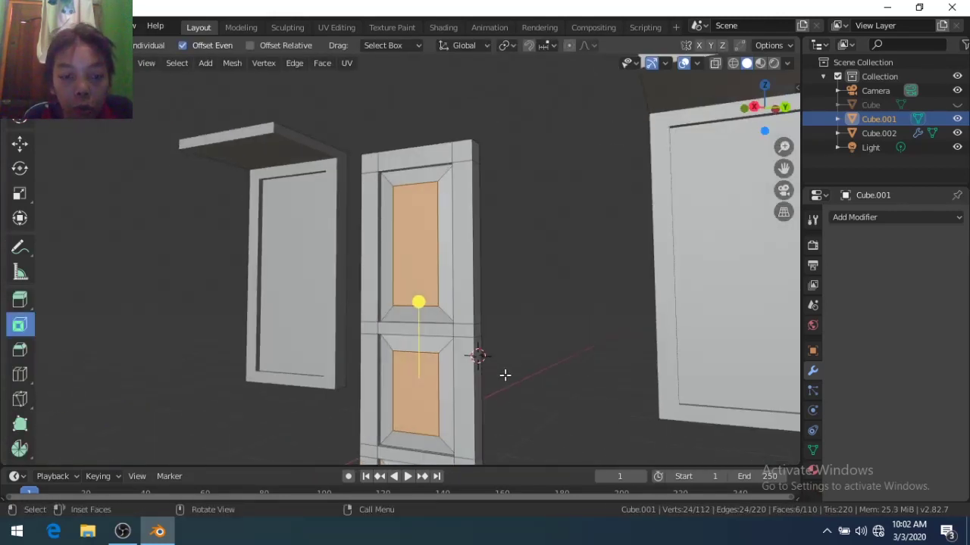
key(shift+a)
click(498, 436)
text(s)
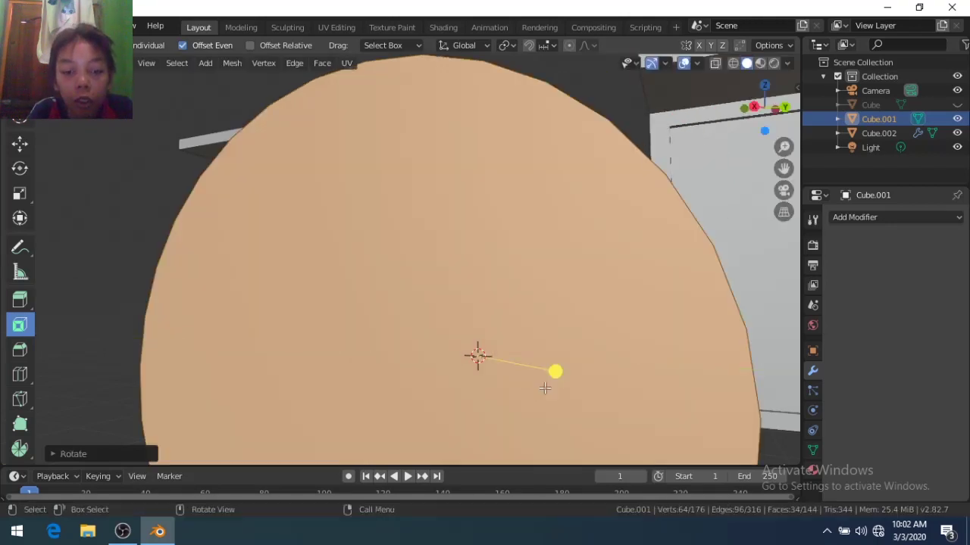
text(0.1)
key(Return)
text(s.)
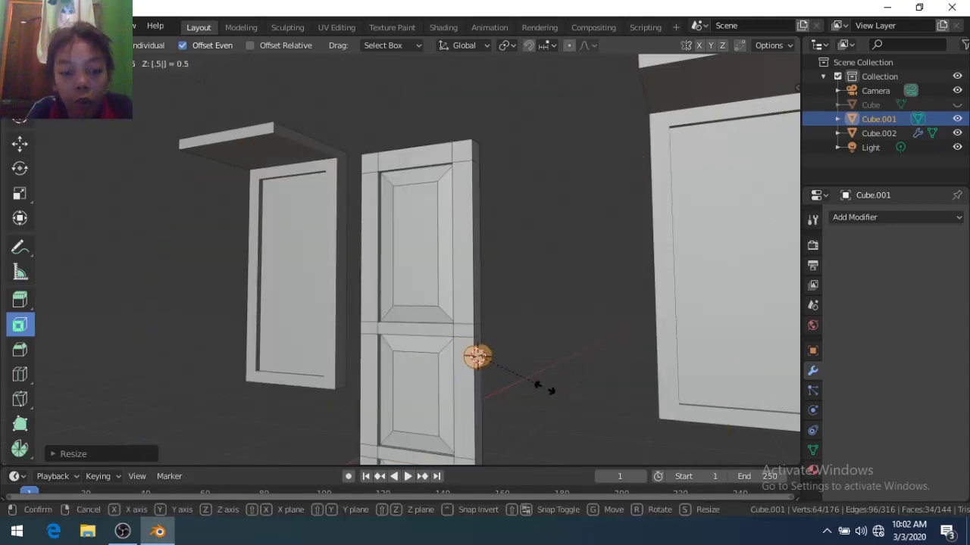
key(Return)
Make the handle cylinder thinner with Shift+X scaling, keeping its length
mouse_move(553, 378)
middle_down()
mouse_move(534, 404)
mouse_move(667, 379)
middle_up()
text(s.)
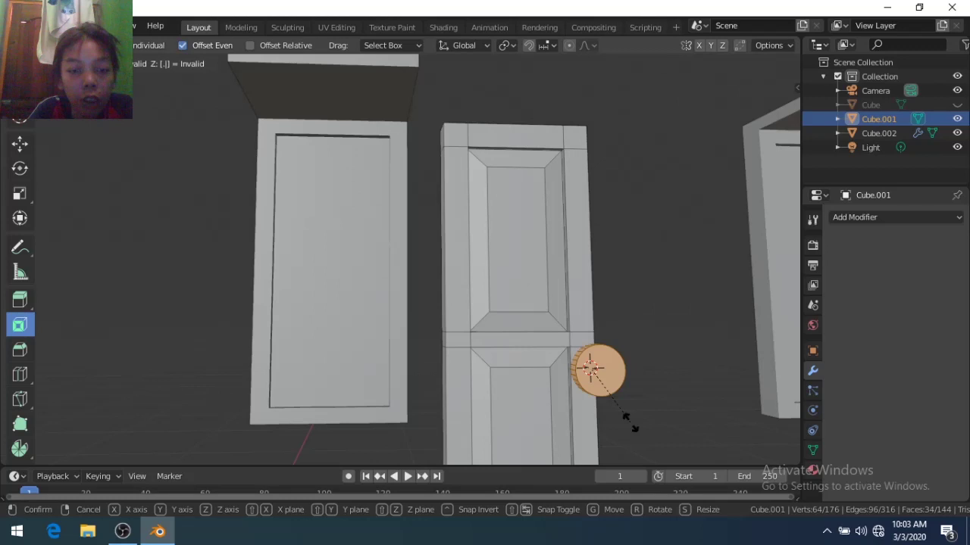
key(shift+x)
key(Return)
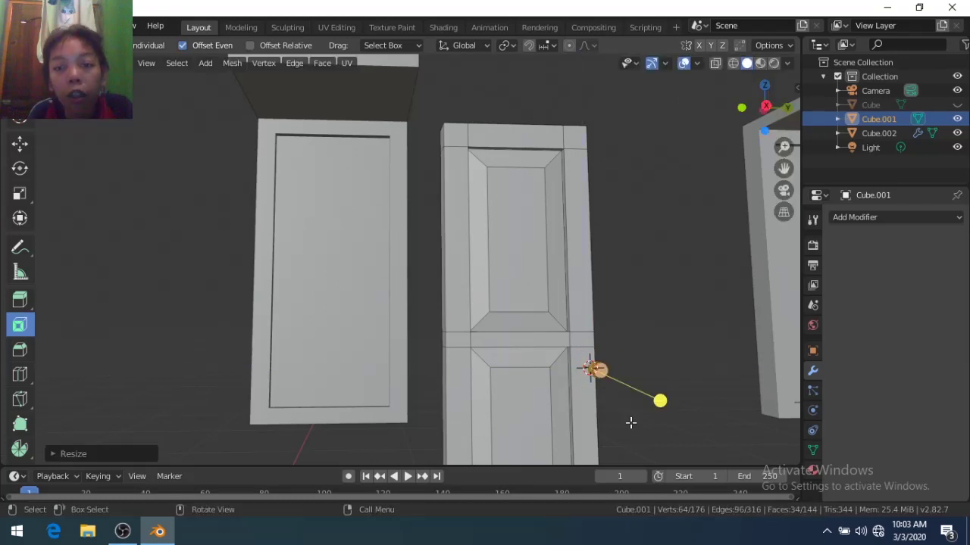
middle_drag(659, 401, 422, 392)
key(Tab)
key(Tab)
key(s)
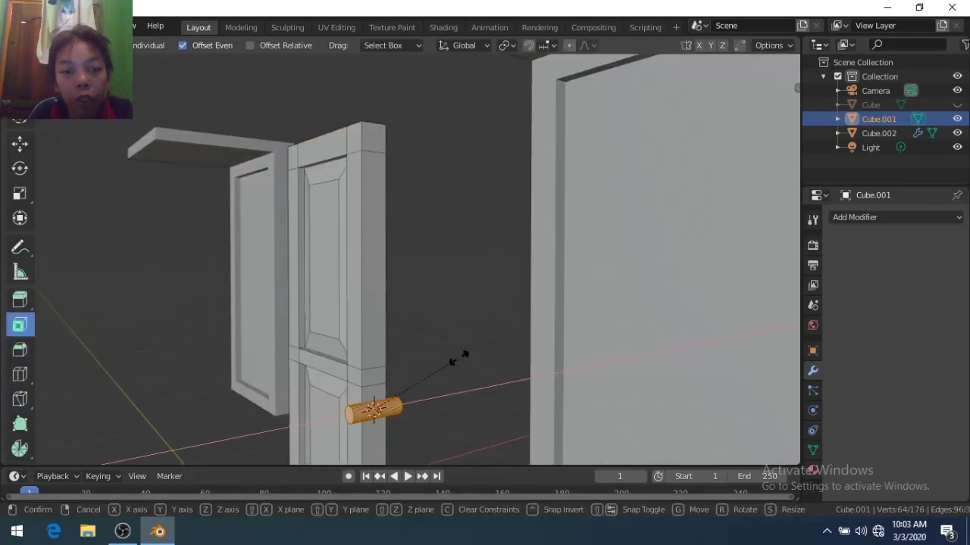
click(464, 354)
Move the handle along Z to door-handle height by the crossbar
middle_drag(459, 357, 545, 379)
key(KP_1)
key(KP_3)
key(g)
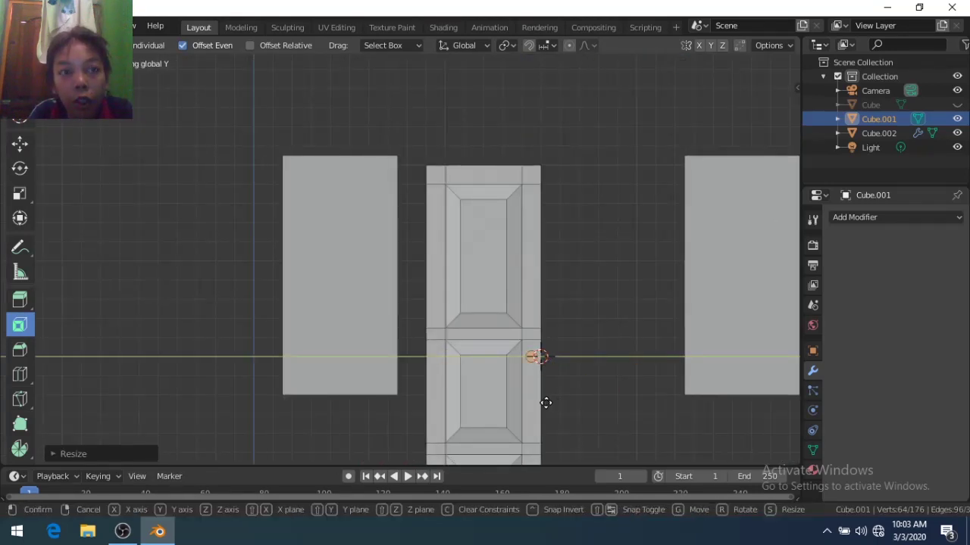
key(z)
click(545, 403)
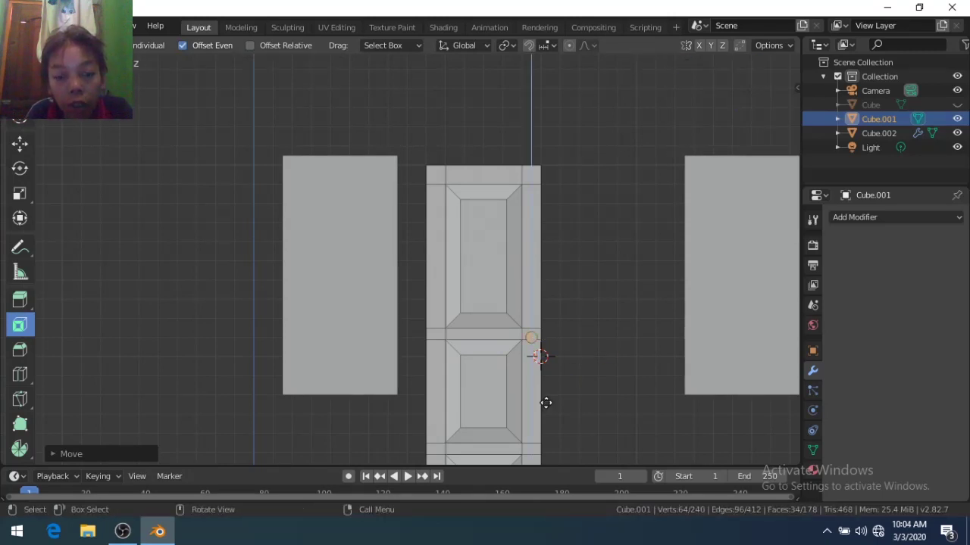
mouse_move(546, 403)
middle_down()
mouse_move(470, 356)
mouse_move(481, 335)
middle_up()
key(Tab)
key(Tab)
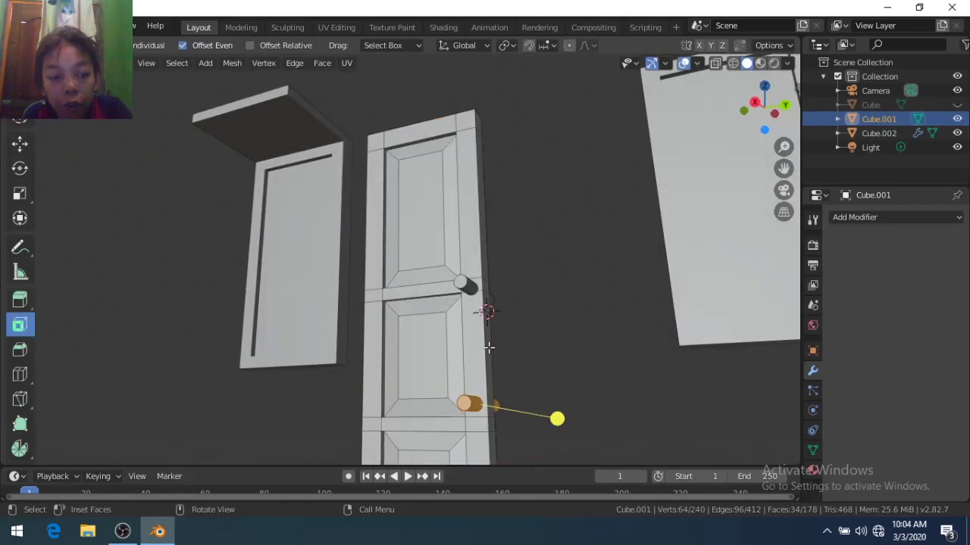
Add a new cylinder and shrink it to 0.1 scale
scroll(489, 348, up, 2)
key(shift+a)
click(489, 347)
scroll(489, 348, down, 3)
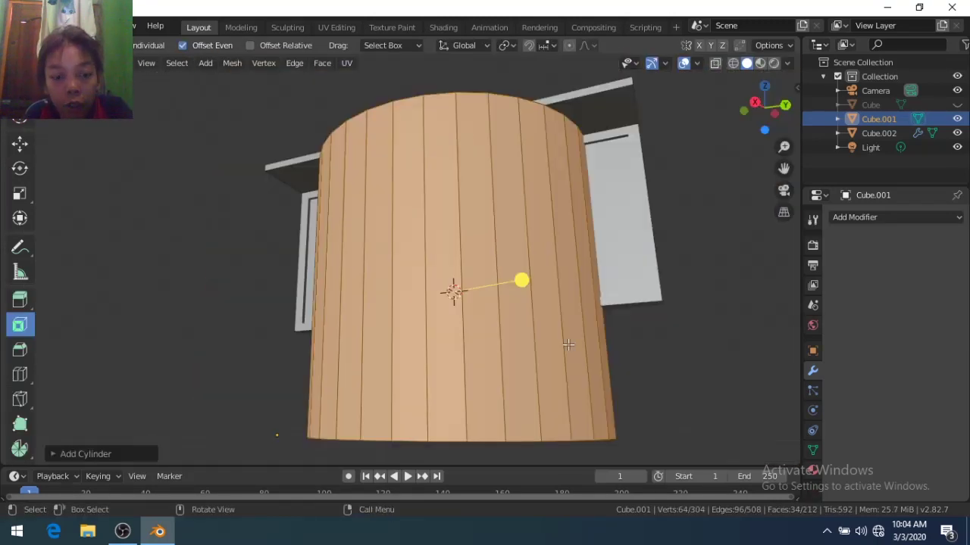
text(s.1)
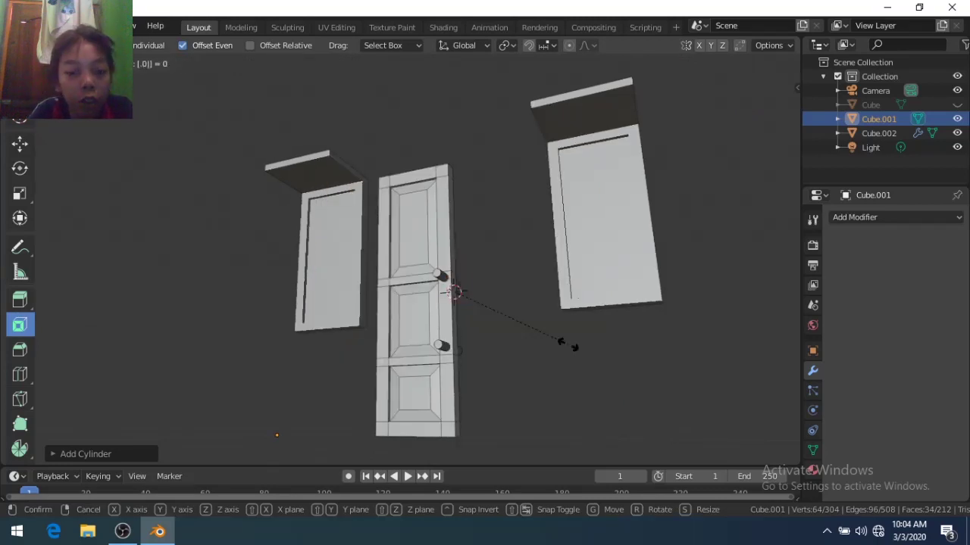
key(Return)
Resize the cylinder and move it vertically into place as a handle piece
key(s)
key(z)
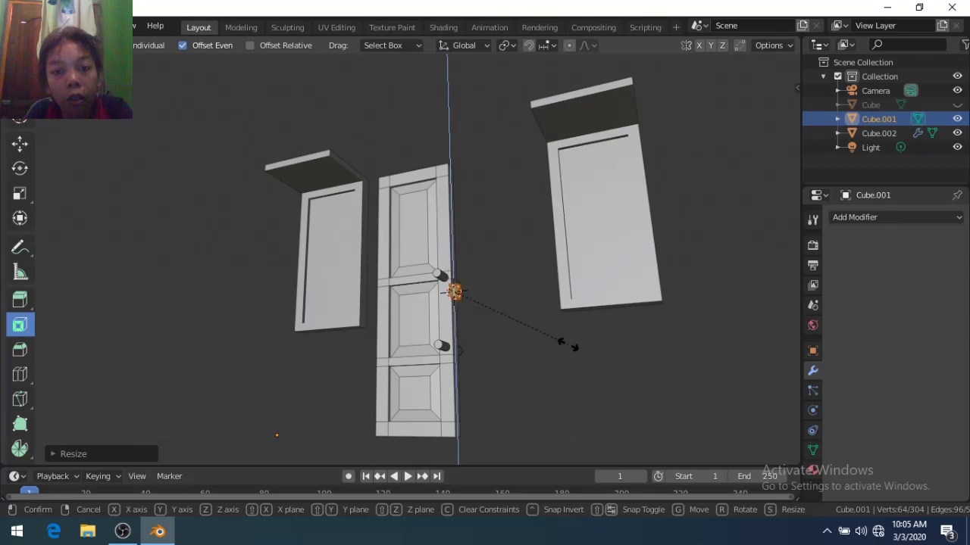
key(KP_1)
key(KP_3)
key(KP_1)
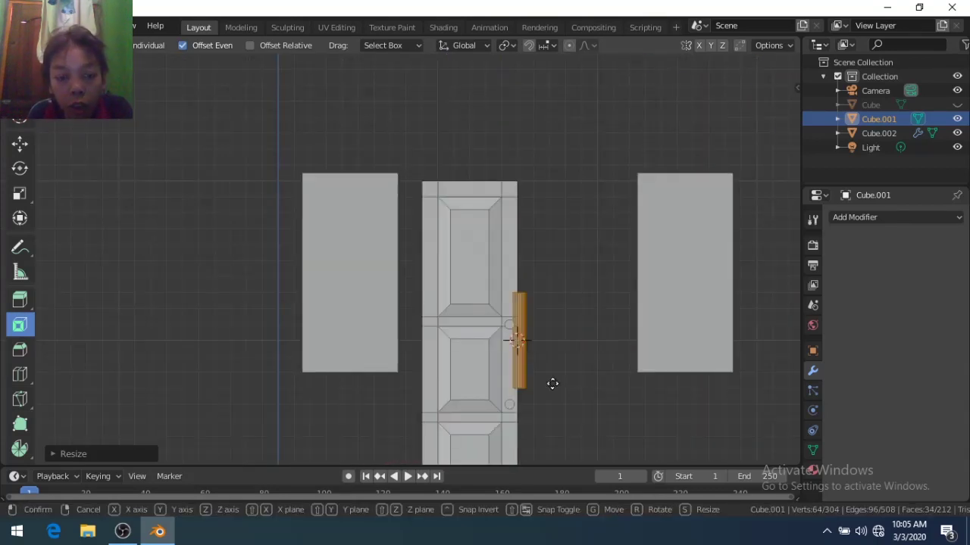
key(y)
key(Escape)
key(g)
key(z)
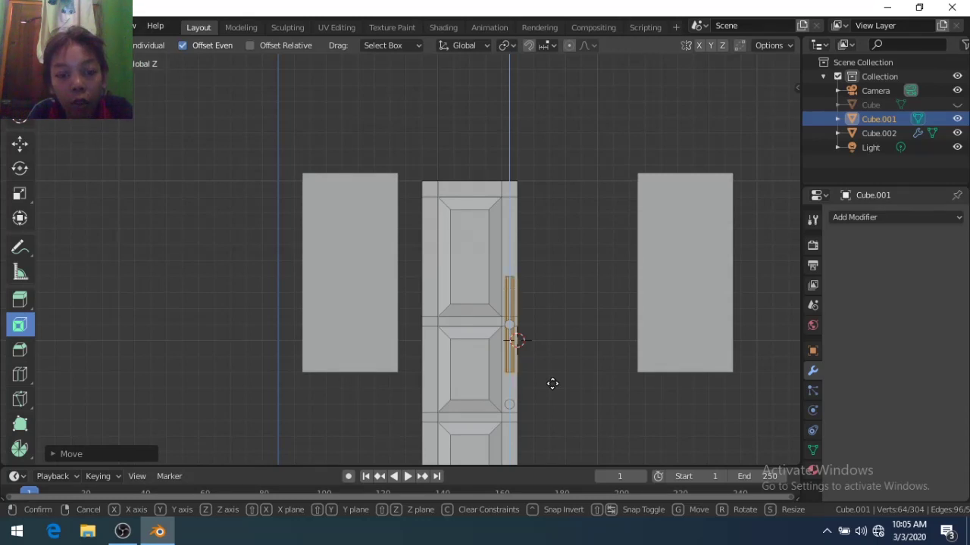
key(s)
click(561, 410)
Stretch the handle along Z into a long bar beside the door edge
key(s)
key(z)
click(588, 426)
middle_drag(588, 426, 424, 422)
click(466, 432)
Duplicate the handle along X onto the door's other face
key(shift+d)
key(x)
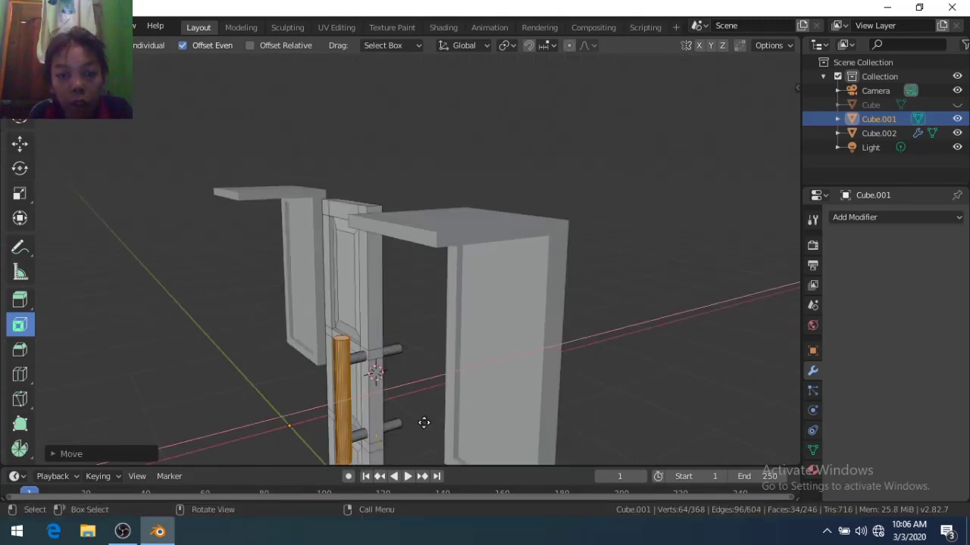
click(424, 423)
key(Tab)
Set the door's origin to the 3D cursor and duplicate it rotated 180° around Z
key(KP_7)
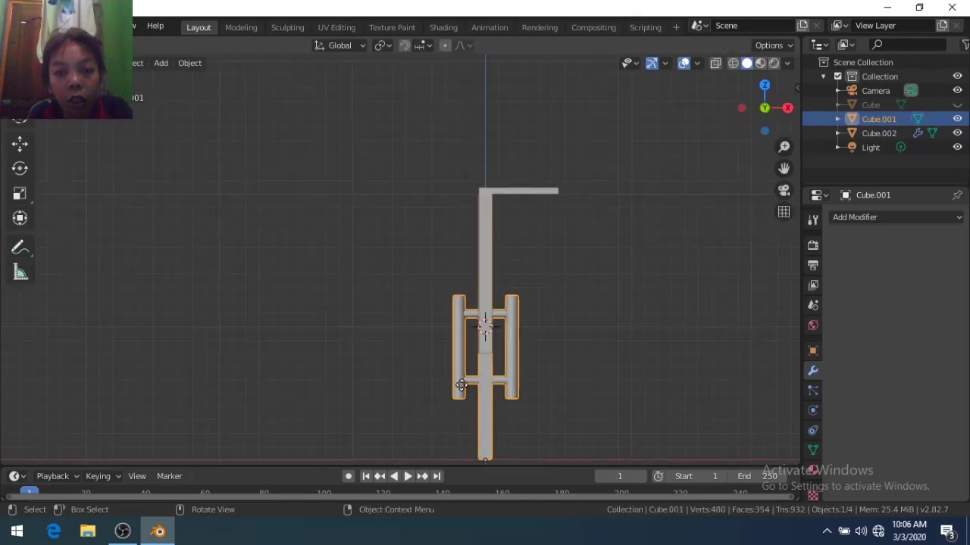
key(KP_1)
key(alt+a)
right_click(476, 305)
click(555, 342)
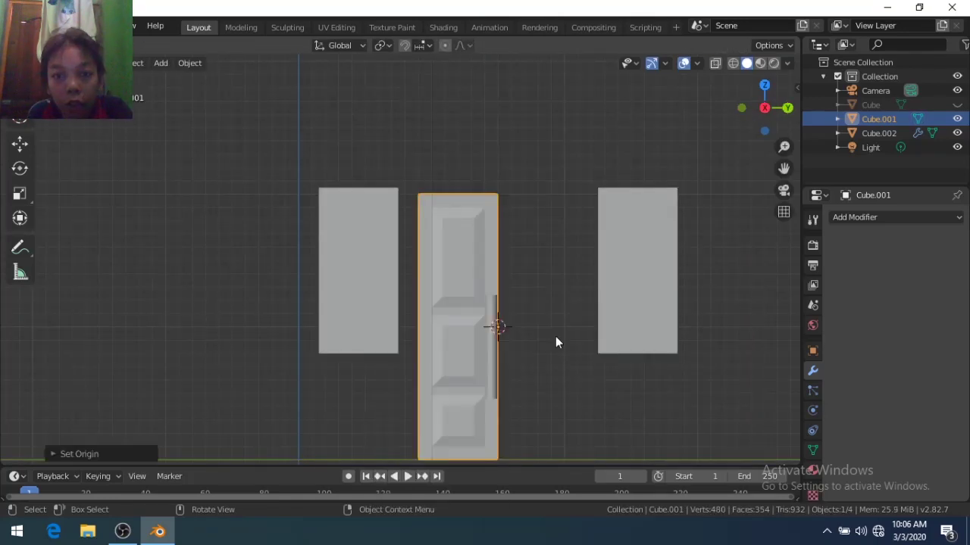
key(shift+d)
right_click(471, 342)
text(rz)
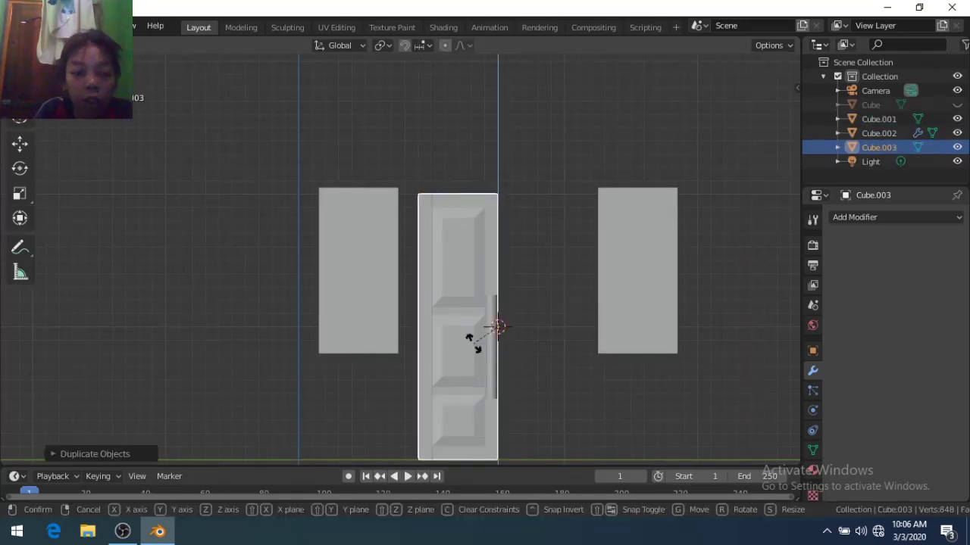
text(180)
key(Return)
Resize the original door's linked handle part in side view
click(479, 409)
middle_drag(479, 409, 560, 401)
key(Tab)
key(l)
mouse_move(567, 331)
middle_down()
mouse_move(615, 390)
mouse_move(572, 421)
middle_up()
key(KP_3)
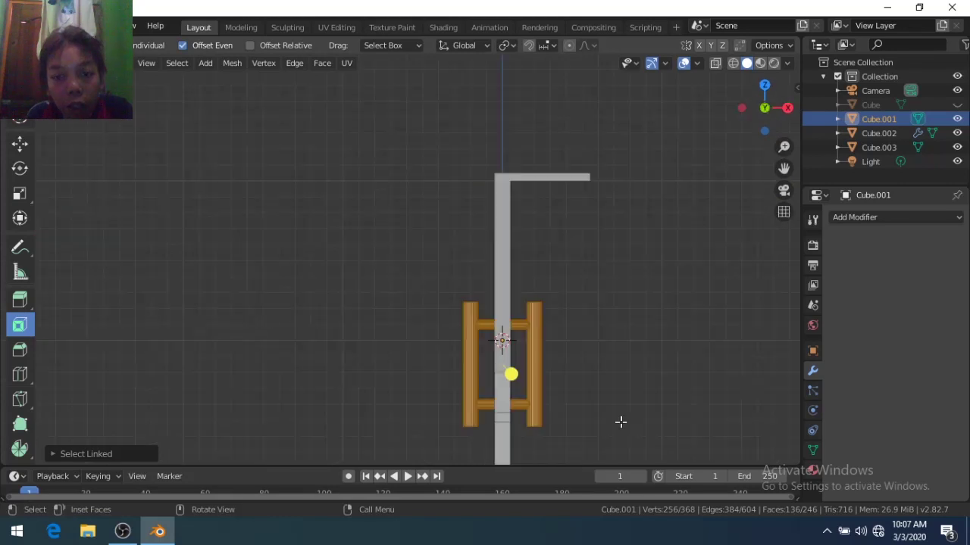
key(s)
click(606, 390)
mouse_move(606, 389)
middle_down()
mouse_move(456, 365)
mouse_move(520, 332)
middle_up()
Replace the copy with a new 180° Z-rotated duplicate beside the original and unhide the wall
click(597, 378)
key(Delete)
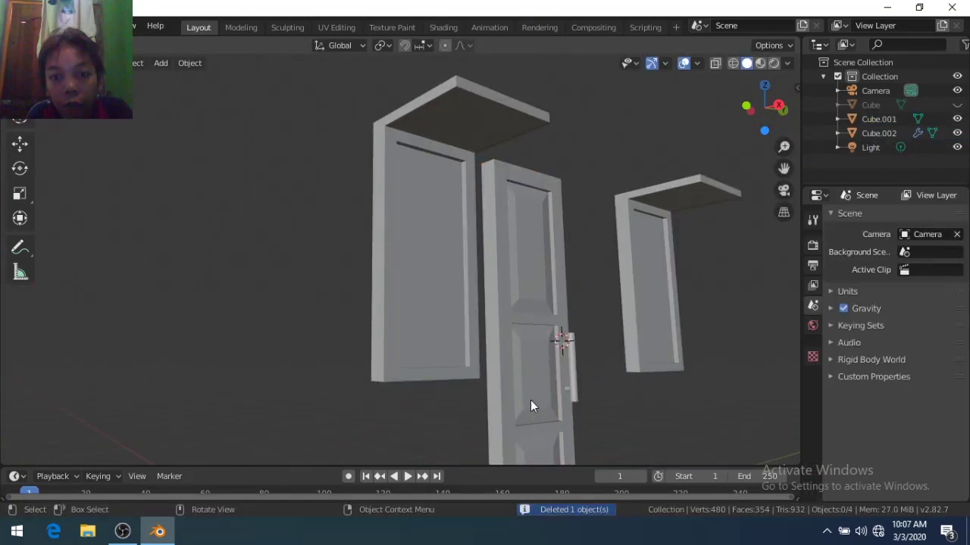
click(530, 400)
key(KP_1)
key(shift+d)
text(rz)
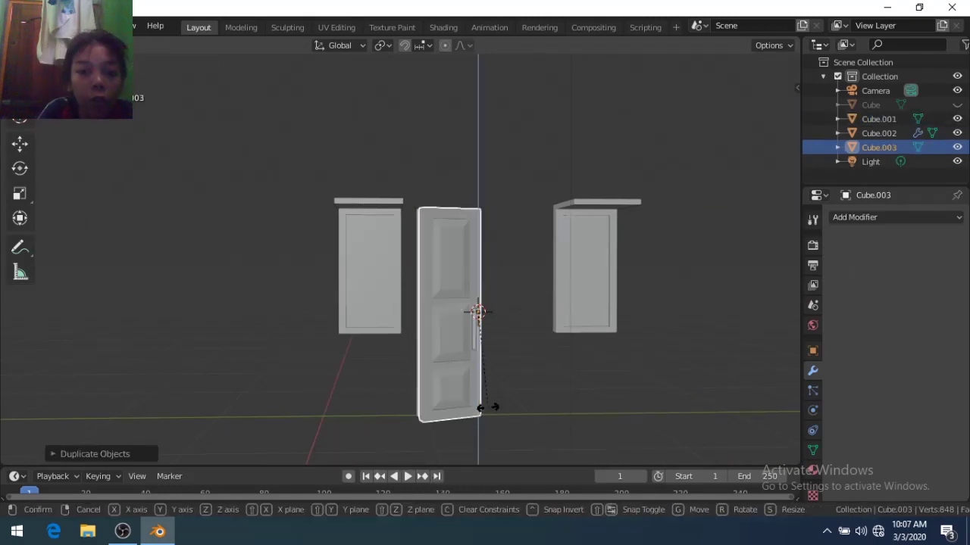
text(180)
key(Return)
key(alt+h)
mouse_move(490, 407)
middle_down()
mouse_move(623, 320)
mouse_move(508, 358)
middle_up()
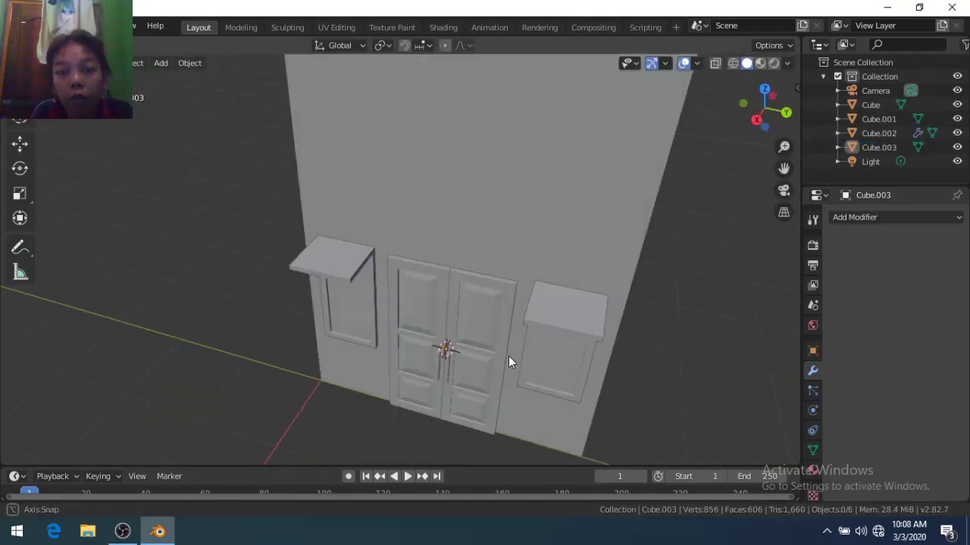
Add a new cube beside the wall and scale it down to 0.1
click(382, 195)
mouse_move(372, 217)
alt+middle_down()
mouse_move(442, 151)
mouse_move(434, 189)
mouse_move(355, 255)
alt+middle_up()
key(shift+a)
click(411, 256)
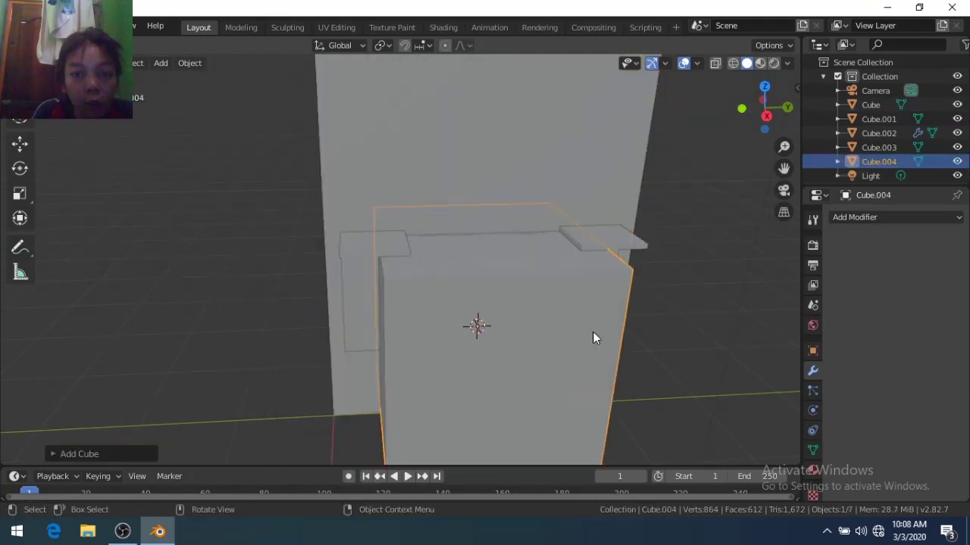
text(s.1)
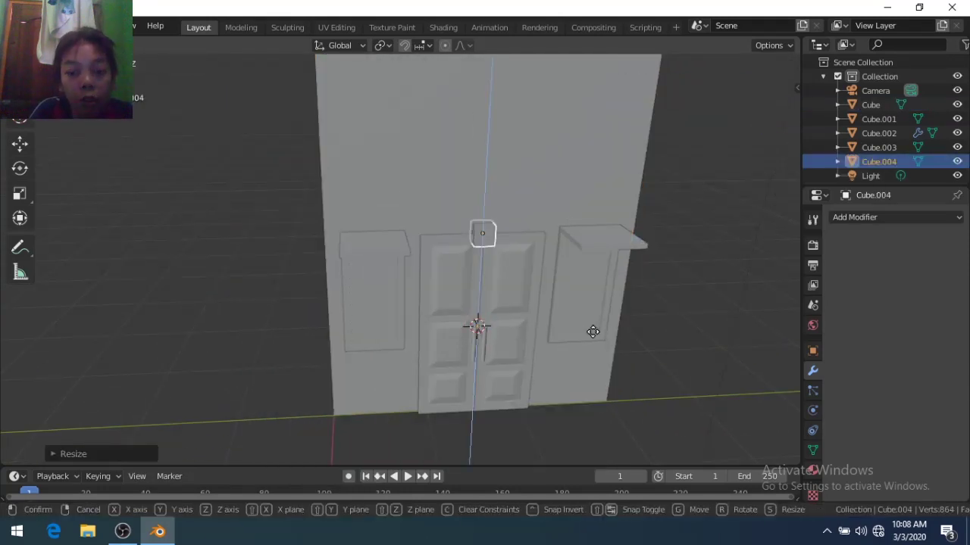
key(Return)
Stretch the small cube vertically into a tall block and place it above the doors
mouse_move(593, 332)
middle_down()
mouse_move(571, 280)
mouse_move(554, 269)
middle_up()
key(Tab)
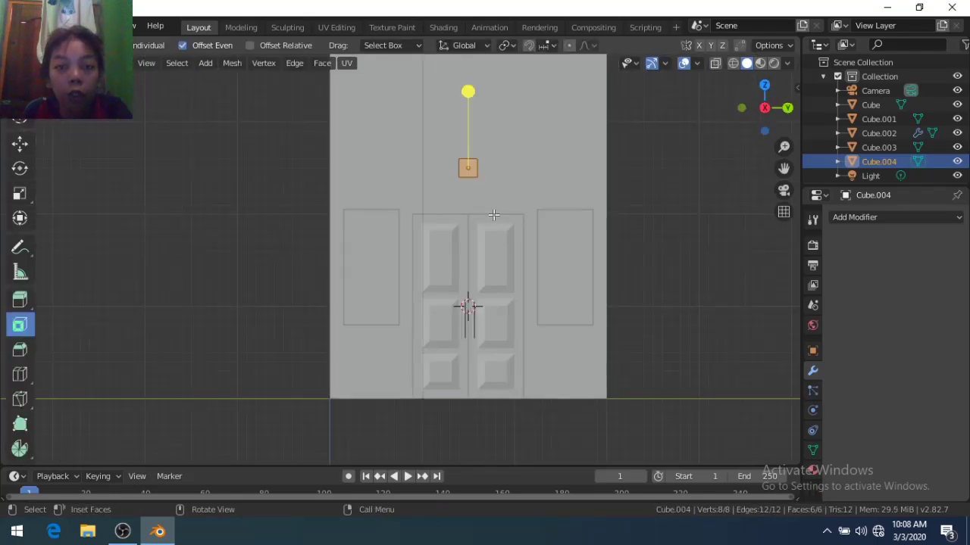
key(g)
key(z)
click(496, 246)
scroll(497, 246, up, 1)
key(g)
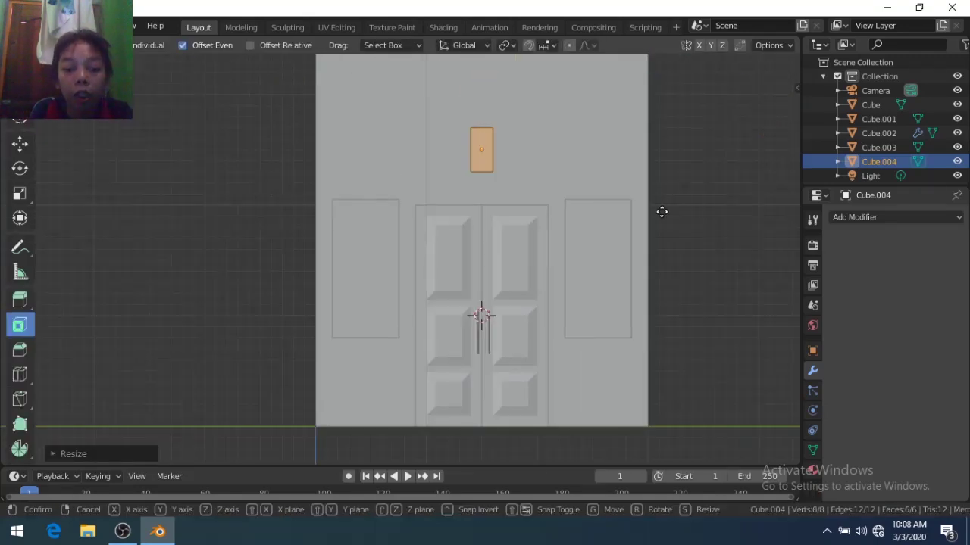
click(661, 211)
Add Array and Mirror modifiers to the vent block
click(855, 217)
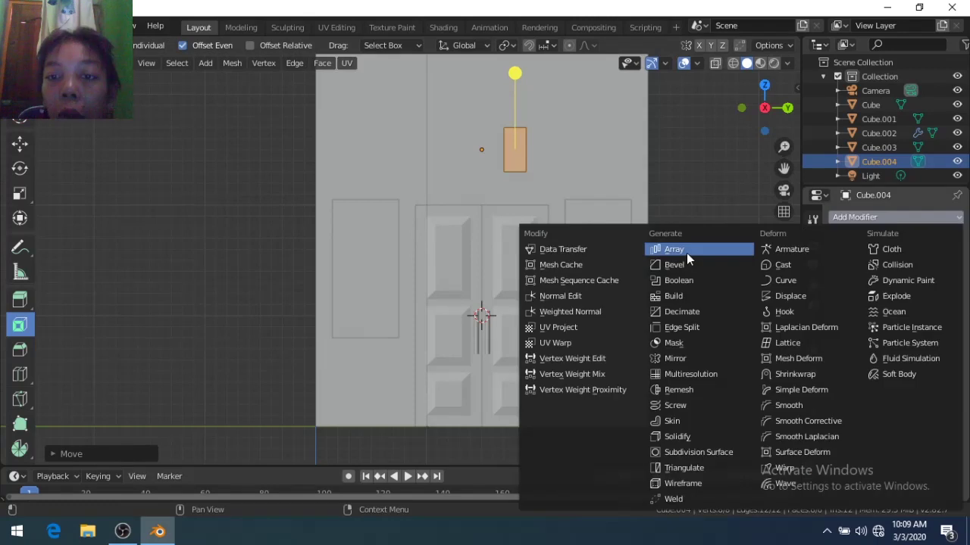
click(686, 253)
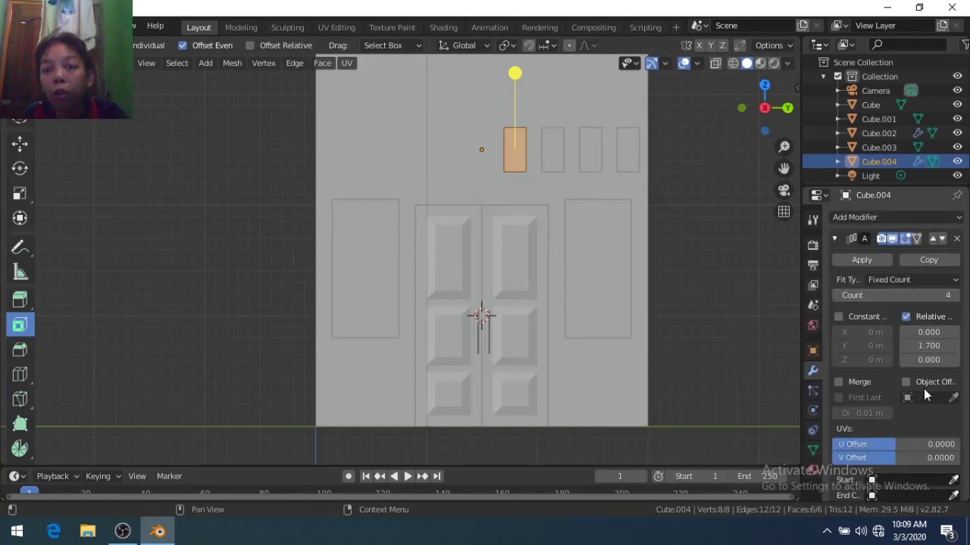
scroll(850, 341, down, 1)
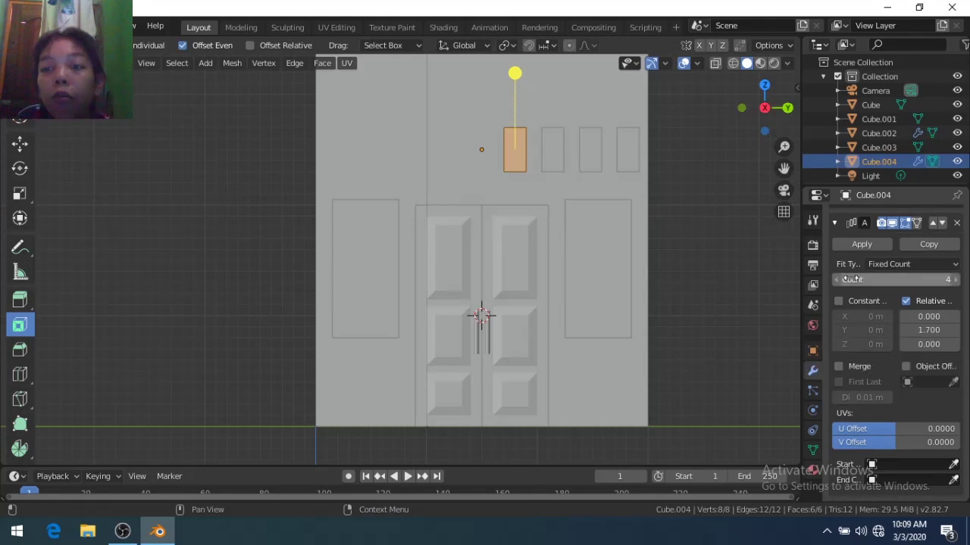
scroll(854, 279, up, 1)
click(855, 217)
click(674, 367)
scroll(844, 454, down, 5)
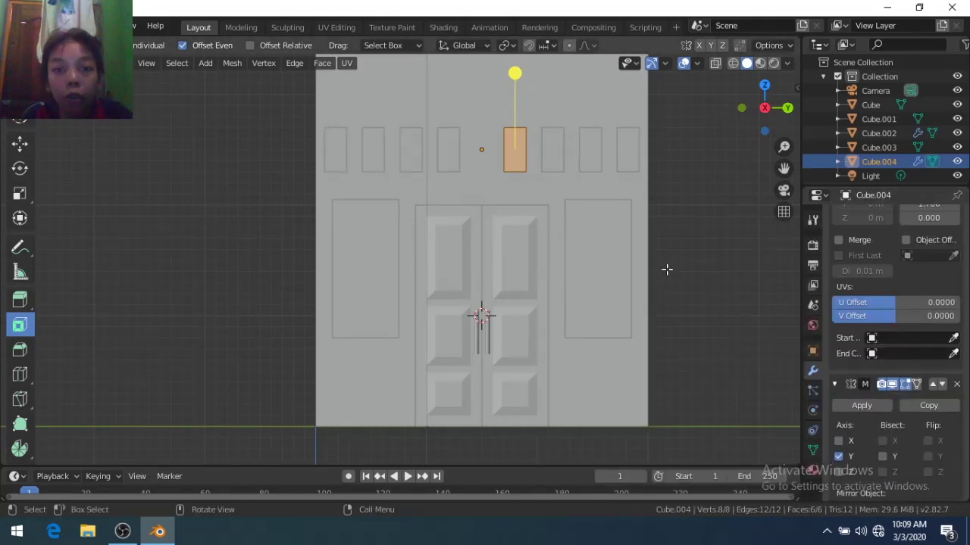
Shift the vents sideways and widen the array's relative spacing to 2.0
key(g)
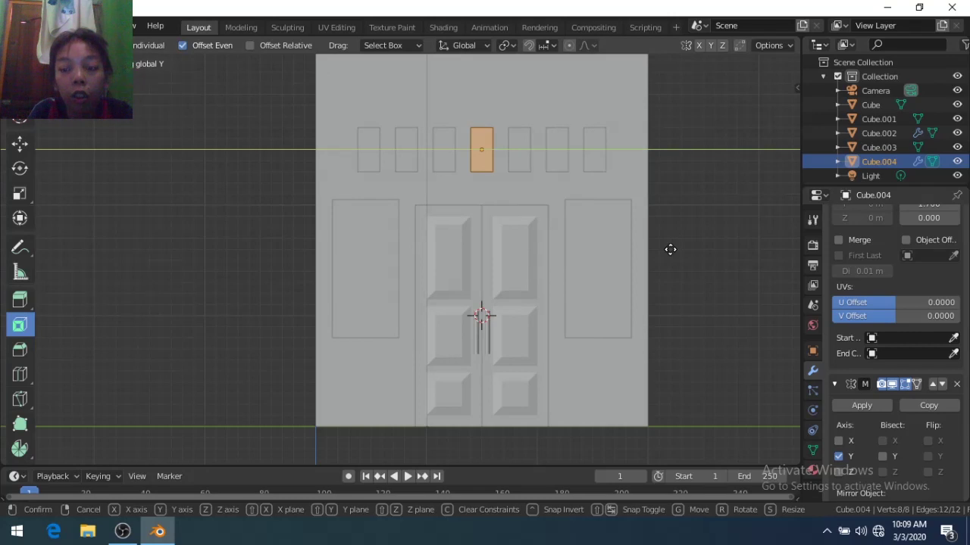
click(671, 249)
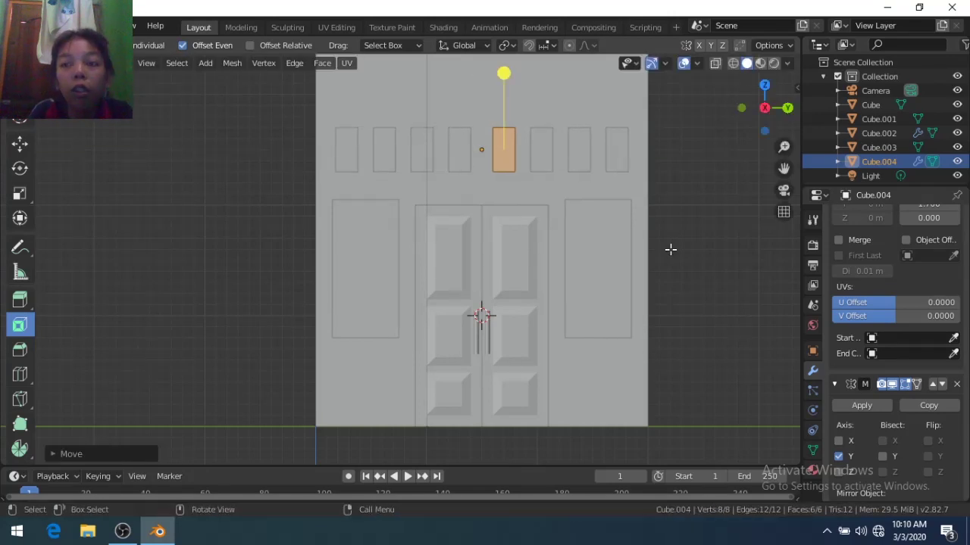
scroll(958, 238, up, 1)
click(955, 231)
scroll(958, 238, up, 1)
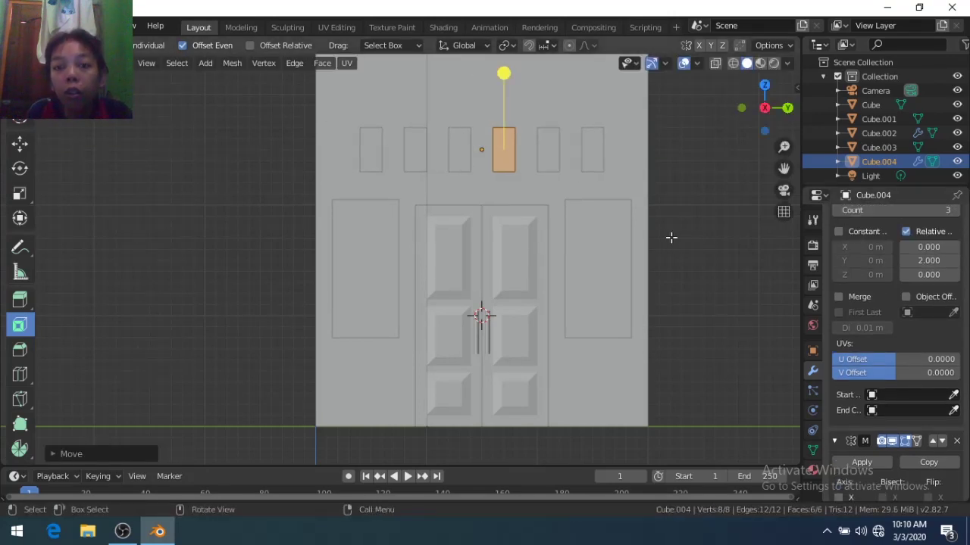
Select the house wall and add a Solidify modifier to it
key(Tab)
click(665, 237)
middle_drag(665, 237, 602, 320)
scroll(602, 320, up, 3)
scroll(548, 271, down, 2)
click(667, 250)
click(855, 217)
click(705, 437)
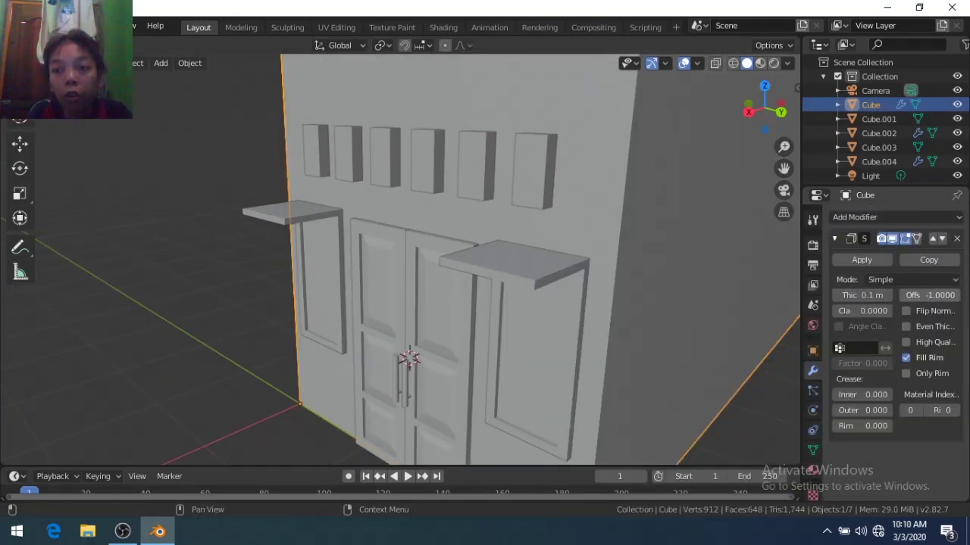
Set the Solidify offset to -1, apply it, and view the front in wireframe
click(949, 295)
click(853, 262)
key(KP_1)
key(z)
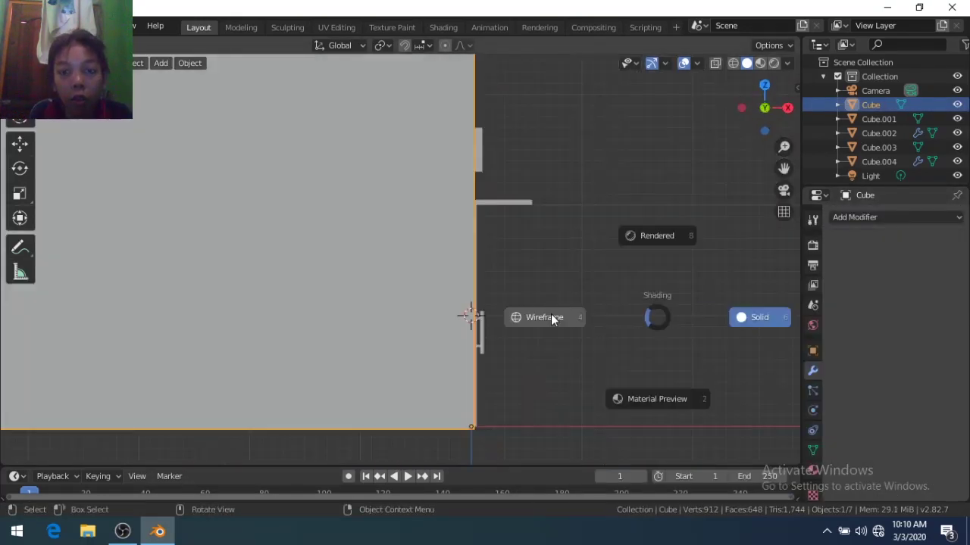
click(550, 318)
middle_drag(548, 318, 401, 252)
Cut a new edge loop around the house walls
key(Tab)
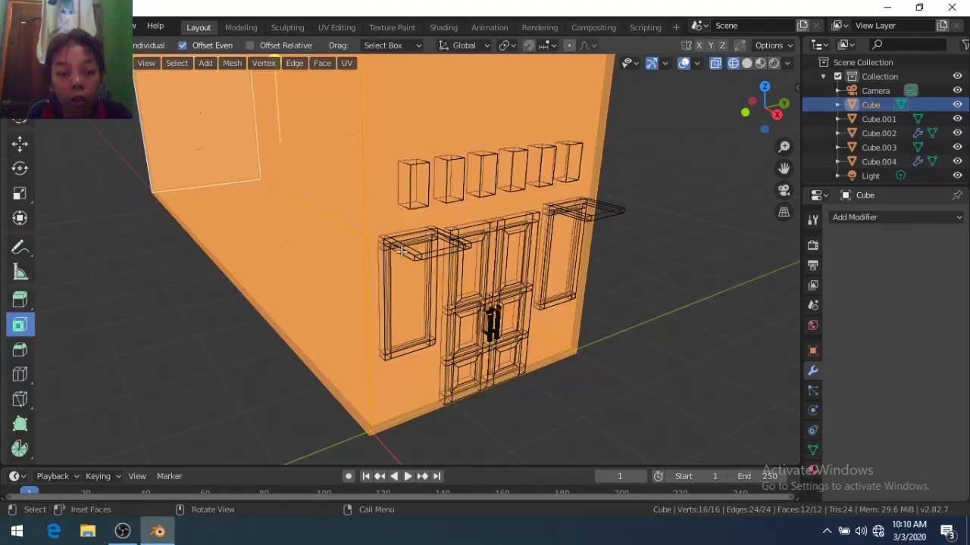
key(ctrl+r)
click(369, 228)
click(369, 214)
middle_drag(369, 215, 513, 218)
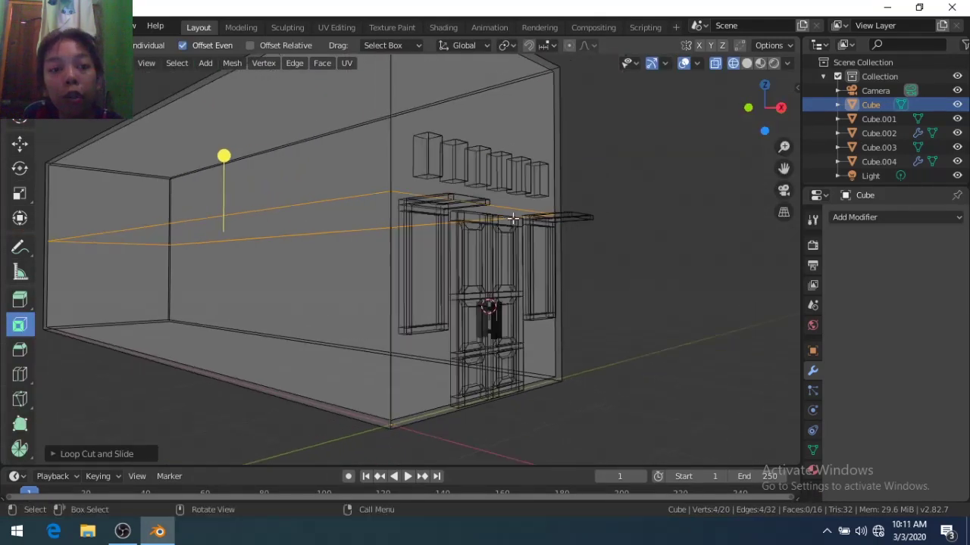
key(Tab)
mouse_move(435, 274)
middle_down()
mouse_move(452, 218)
mouse_move(499, 230)
mouse_move(459, 240)
mouse_move(457, 274)
mouse_move(439, 264)
mouse_move(465, 220)
mouse_move(474, 245)
mouse_move(424, 250)
middle_up()
Inset the selected wall faces
key(Tab)
drag(425, 250, 410, 225)
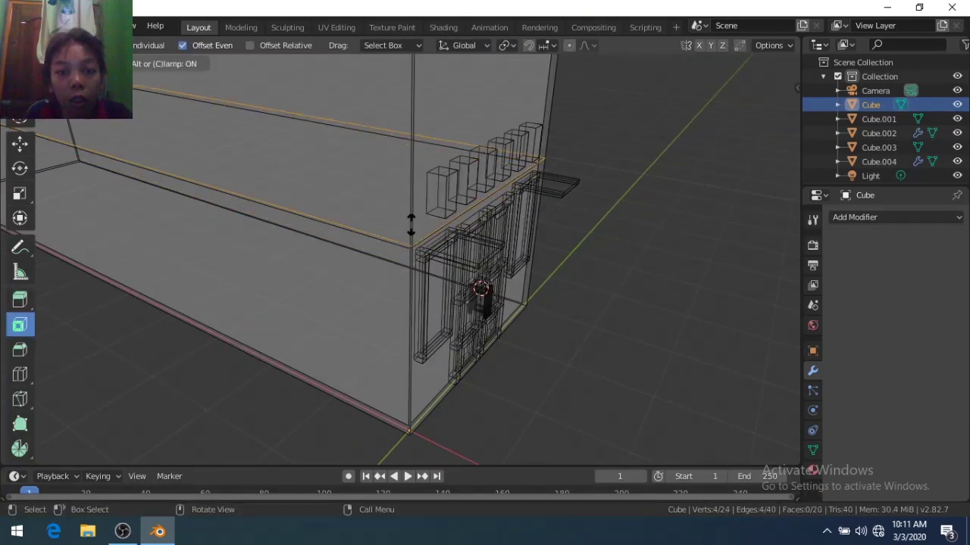
scroll(422, 281, up, 5)
scroll(419, 300, down, 5)
key(Tab)
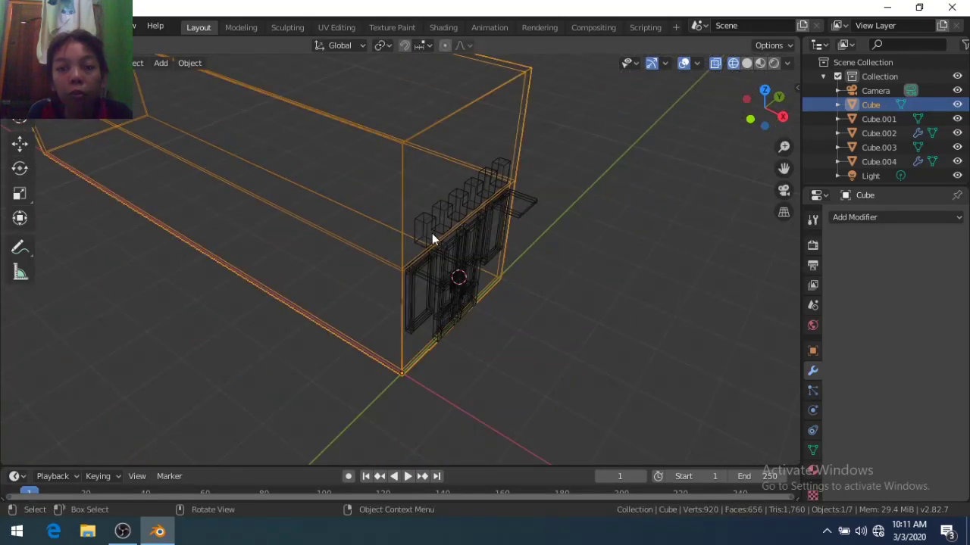
Add a Boolean Difference to the wall using the window cutter, then hide the cutter
click(894, 217)
click(688, 278)
click(928, 295)
click(909, 356)
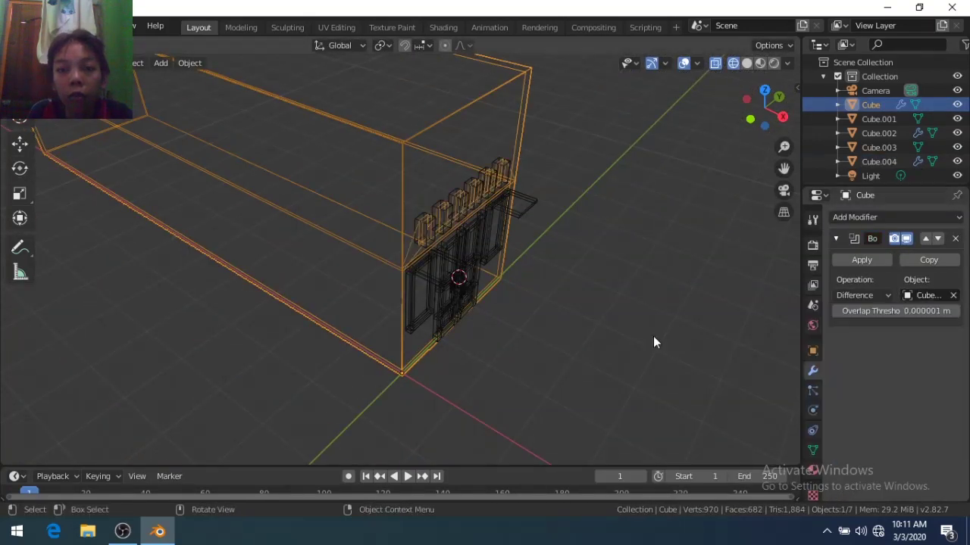
key(shift+z)
Add Bevel modifiers limited by Angle to both the left and right door leaves
mouse_move(643, 271)
middle_down()
mouse_move(531, 237)
mouse_move(584, 204)
mouse_move(493, 278)
mouse_move(578, 244)
mouse_move(620, 314)
mouse_move(468, 263)
middle_up()
click(468, 263)
click(894, 217)
click(677, 269)
click(536, 284)
click(894, 217)
click(676, 265)
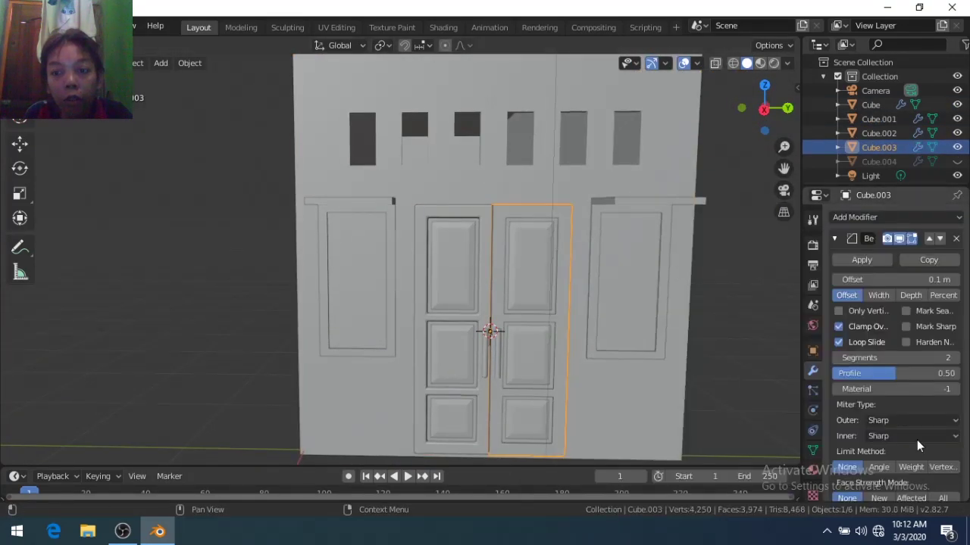
click(878, 466)
Deselect the door and turn on the X-ray see-through display
scroll(639, 352, up, 4)
scroll(638, 346, down, 2)
scroll(609, 343, down, 4)
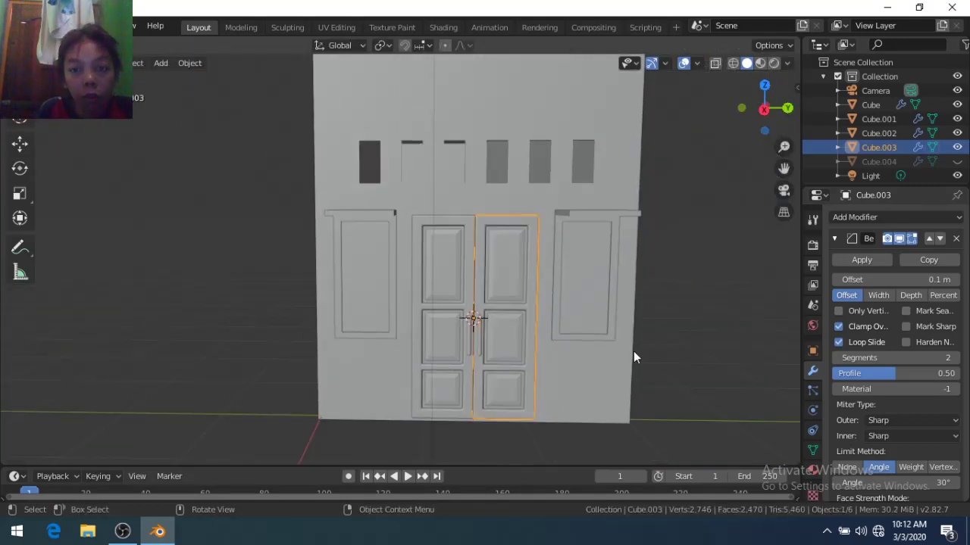
click(634, 357)
key(alt+z)
key(shift+a)
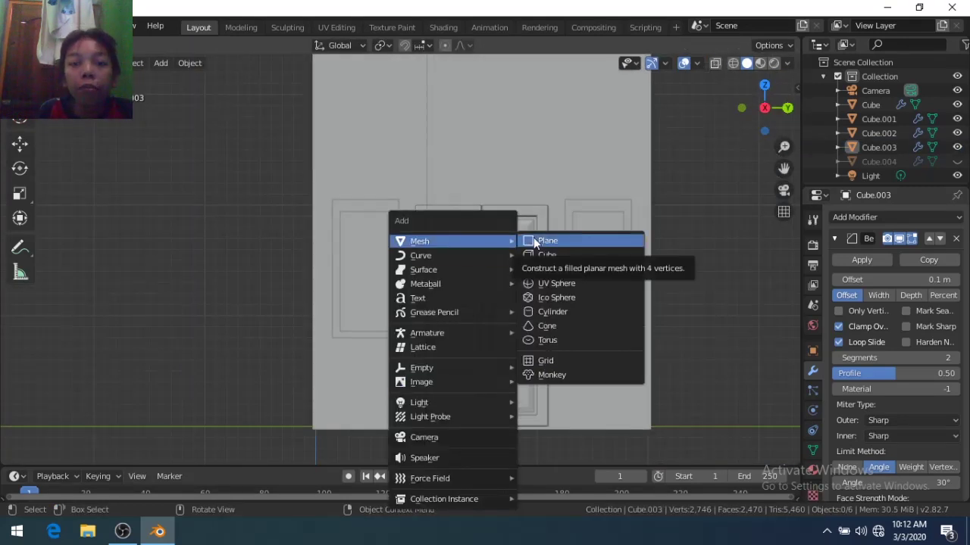
Add a new cube and scale it to size for the doorway cutter
click(538, 255)
text(s.6)
key(BackSpace)
key(BackSpace)
key(Return)
key(alt+z)
middle_drag(647, 281, 563, 362)
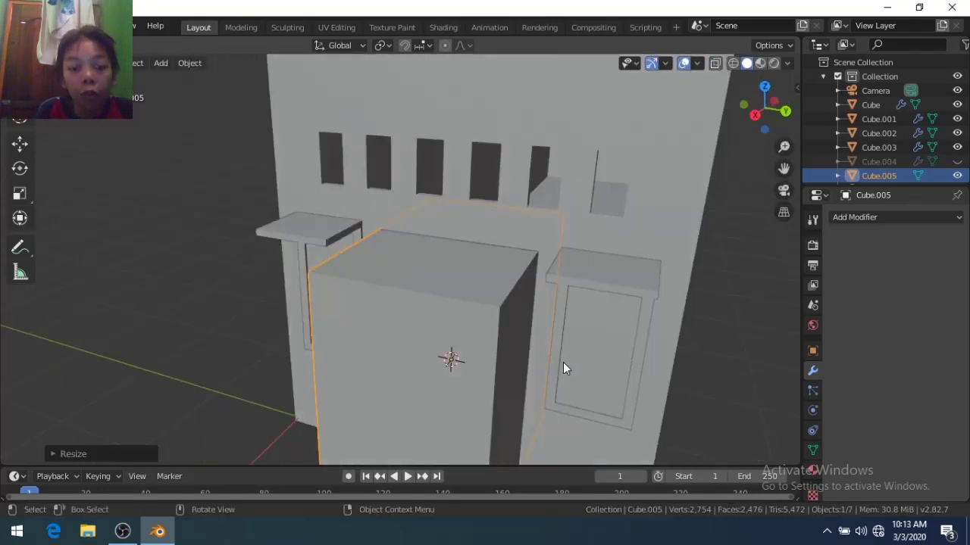
scroll(563, 363, down, 3)
key(s)
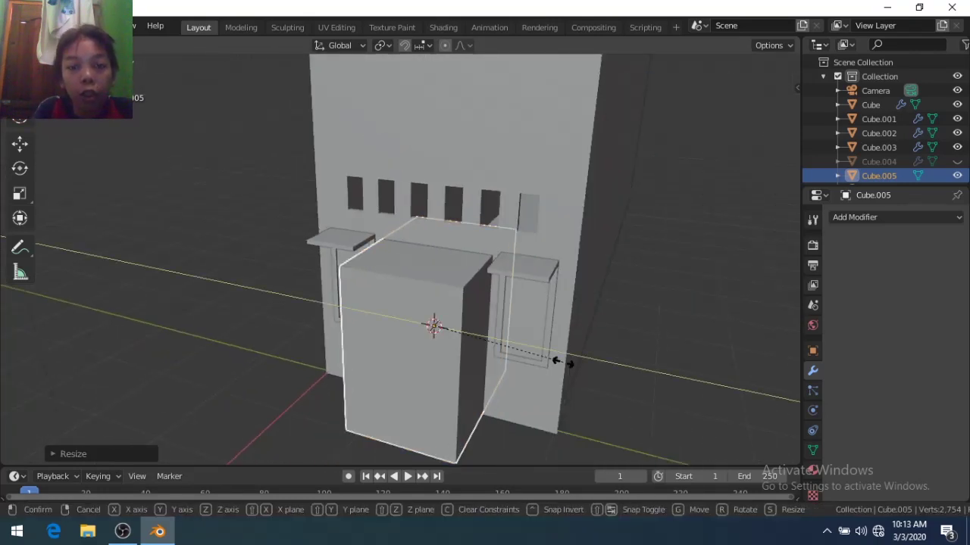
key(Escape)
Lower the cutter cube's top face in Edit Mode
key(Tab)
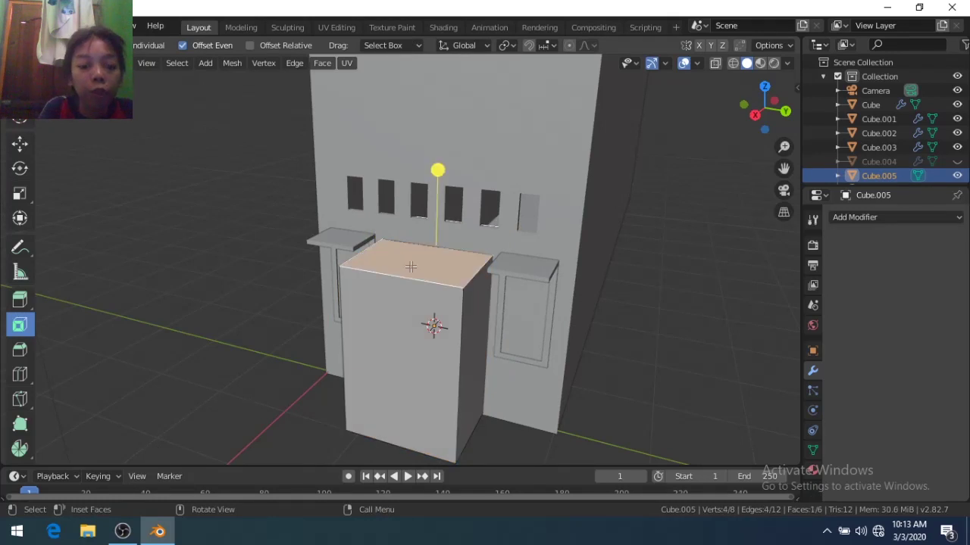
key(e)
key(Tab)
middle_drag(411, 267, 543, 229)
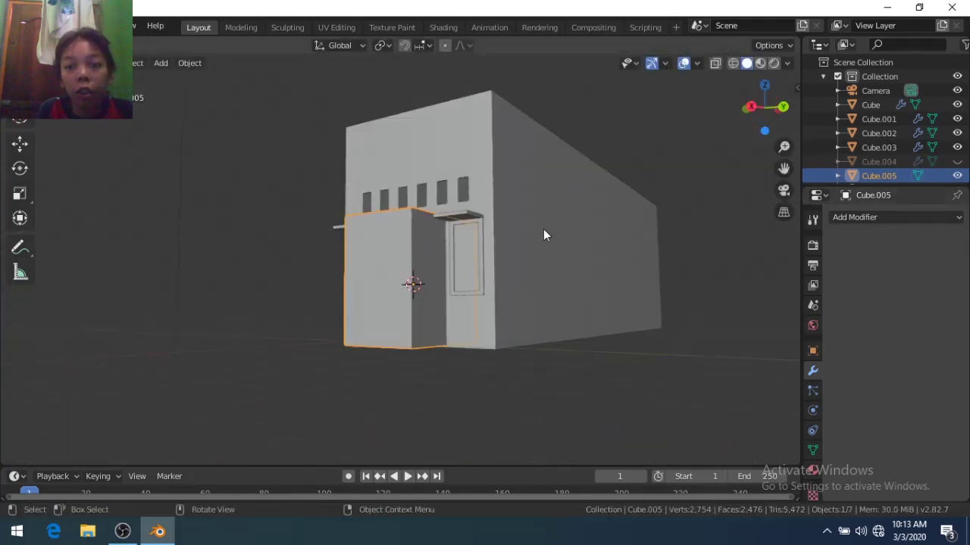
Add a Boolean Difference on the house wall using Cube.005, hiding the cutter and doors
click(543, 229)
click(855, 217)
click(698, 280)
click(859, 305)
click(859, 305)
click(957, 175)
drag(960, 147, 956, 119)
Inspect the cut from below, then show the doors, windows and cutter again
mouse_move(425, 356)
middle_down()
mouse_move(444, 373)
mouse_move(512, 349)
mouse_move(480, 382)
mouse_move(396, 366)
mouse_move(740, 335)
mouse_move(520, 342)
middle_up()
drag(435, 427, 409, 328)
click(957, 175)
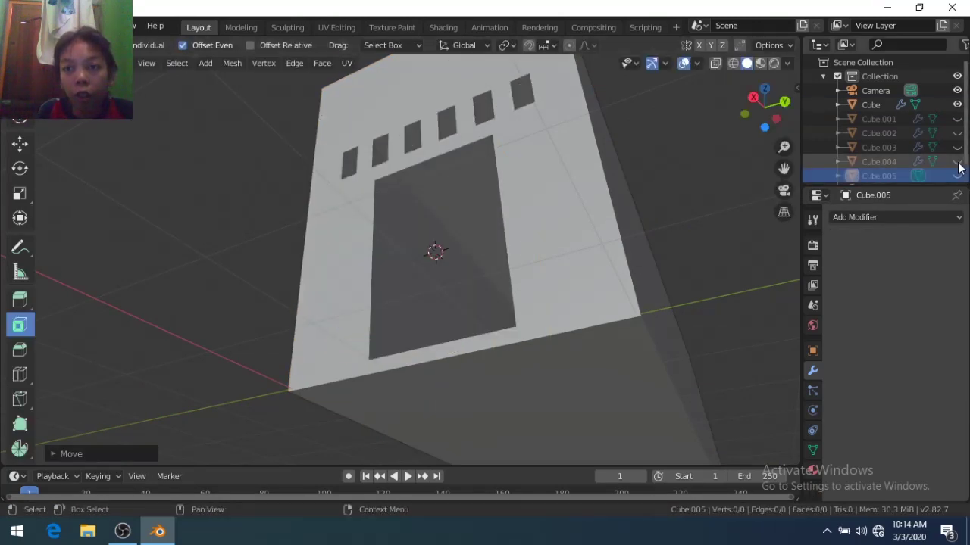
click(956, 147)
middle_drag(682, 227, 642, 341)
click(957, 134)
click(957, 119)
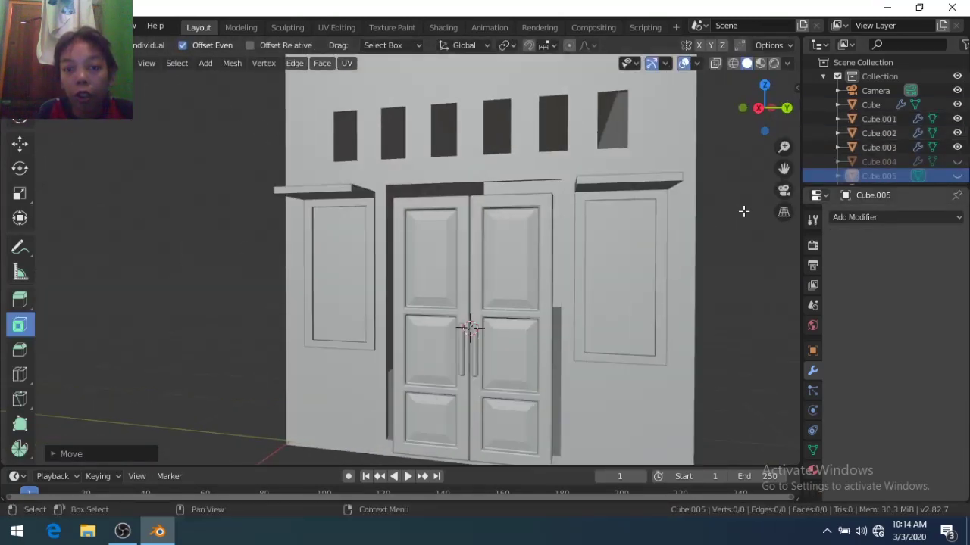
click(924, 175)
click(957, 175)
Scale the doorway cutter along Y and move one side face along Y
click(520, 352)
key(s)
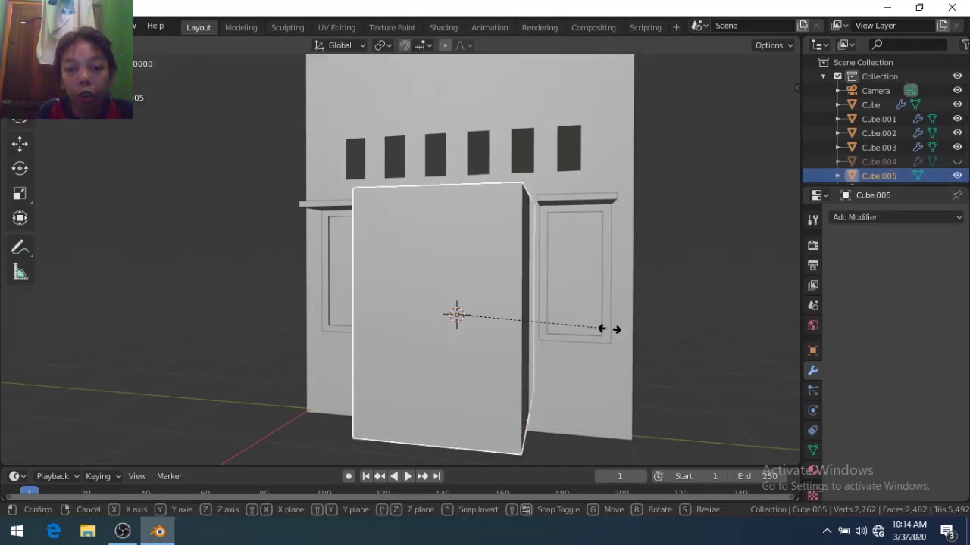
key(y)
click(612, 350)
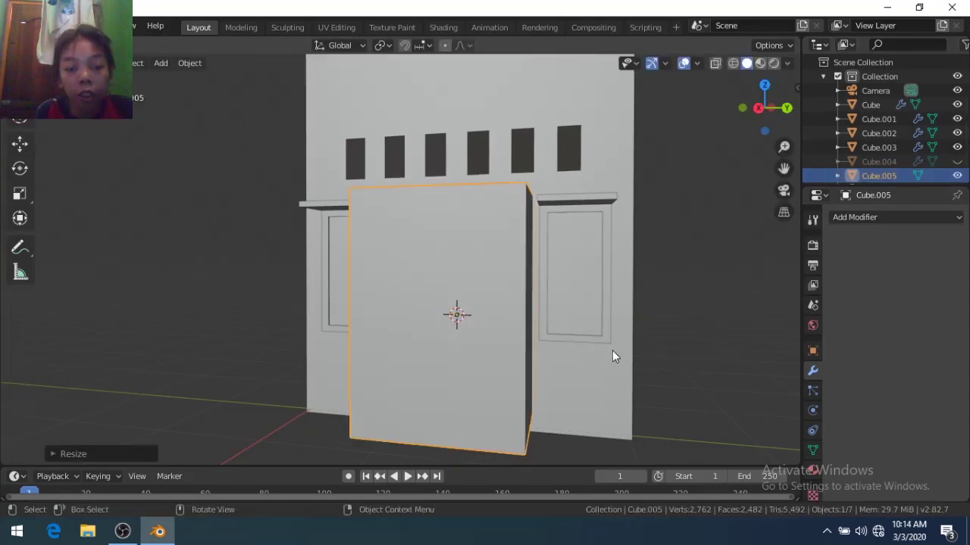
key(Tab)
middle_drag(612, 356, 489, 351)
click(525, 326)
key(g)
key(y)
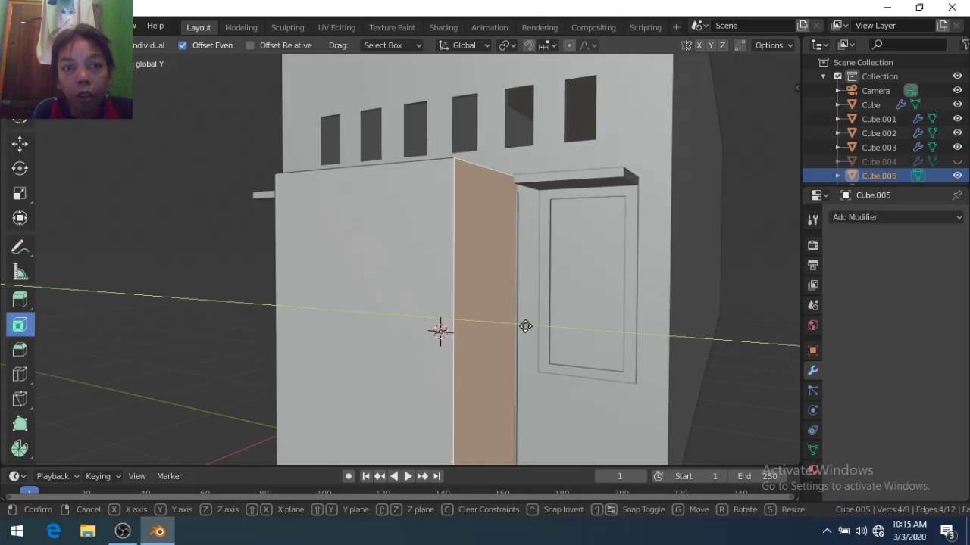
click(525, 327)
Move the cutter's opposite side face and top face along Y to fit the door frame
middle_drag(606, 326, 387, 312)
key(g)
key(y)
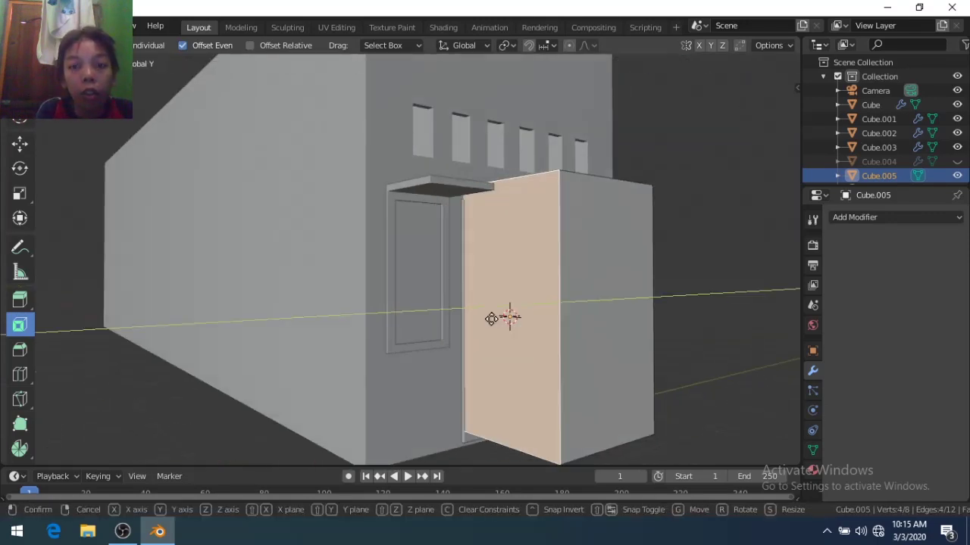
click(491, 319)
click(531, 275)
mouse_move(508, 312)
middle_down()
mouse_move(530, 274)
mouse_move(512, 202)
mouse_move(631, 213)
middle_up()
key(g)
key(y)
click(530, 274)
key(Tab)
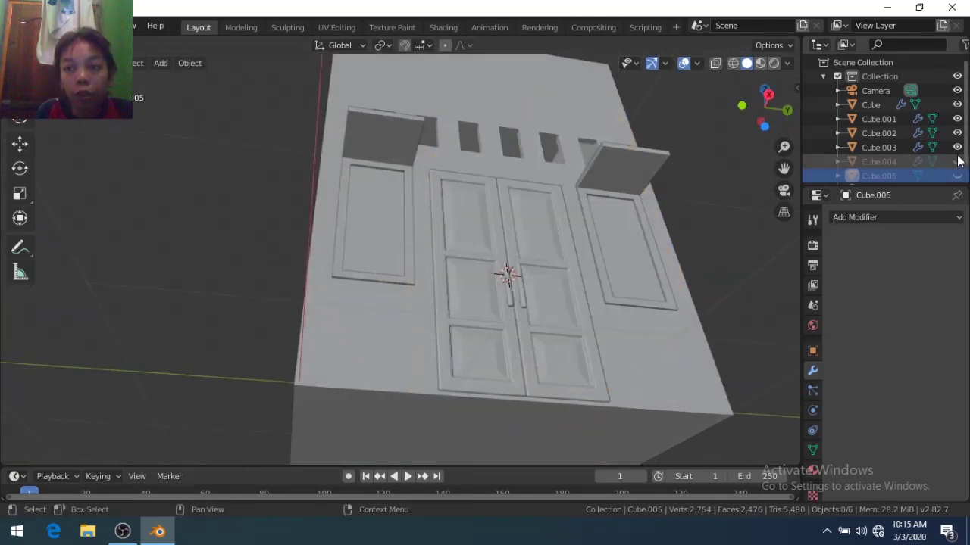
Hide the right door leaf, check the doorway from the side, and reveal the cutter
click(957, 147)
mouse_move(681, 341)
middle_down()
mouse_move(650, 442)
mouse_move(773, 320)
middle_up()
mouse_move(561, 228)
middle_down()
mouse_move(564, 219)
mouse_move(513, 223)
middle_up()
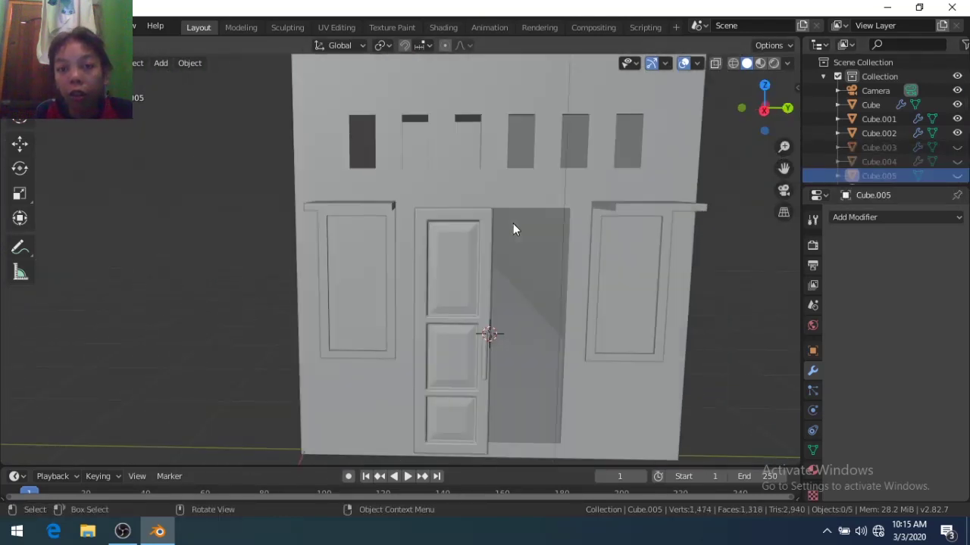
click(957, 176)
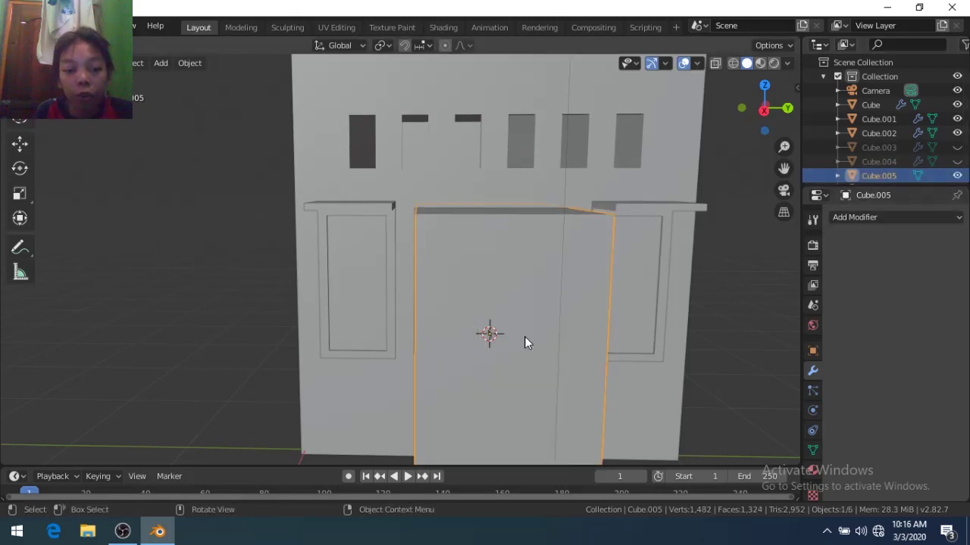
Duplicate the door block in place and delete the copy's front and back faces
key(shift+d)
right_click(525, 344)
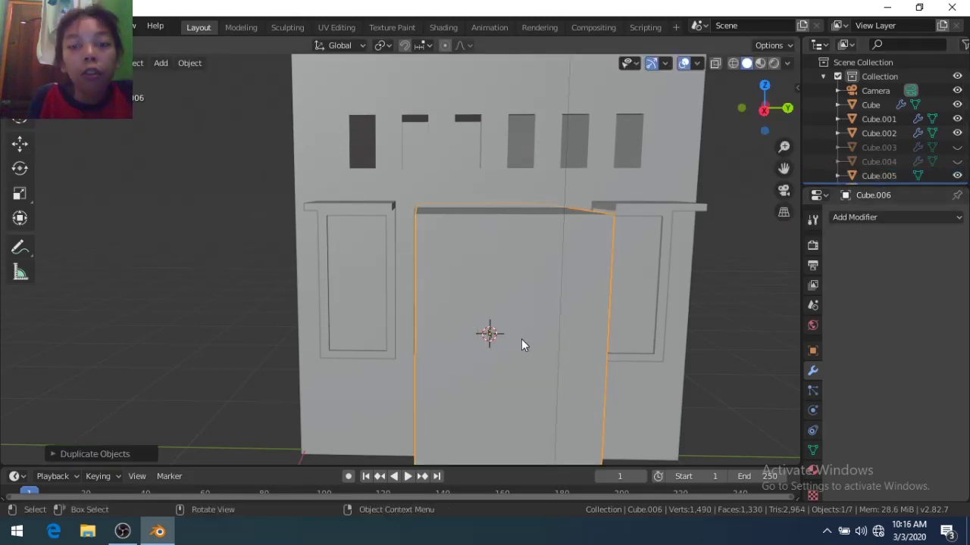
key(Tab)
mouse_move(524, 396)
middle_down()
mouse_move(472, 346)
mouse_move(494, 324)
mouse_move(503, 379)
mouse_move(668, 410)
middle_up()
key(x)
click(502, 364)
click(494, 325)
key(x)
click(504, 335)
key(Tab)
Scale the open-ended copy so it lines the doorway
scroll(668, 410, down, 5)
key(s)
click(704, 413)
key(Tab)
scroll(606, 428, up, 5)
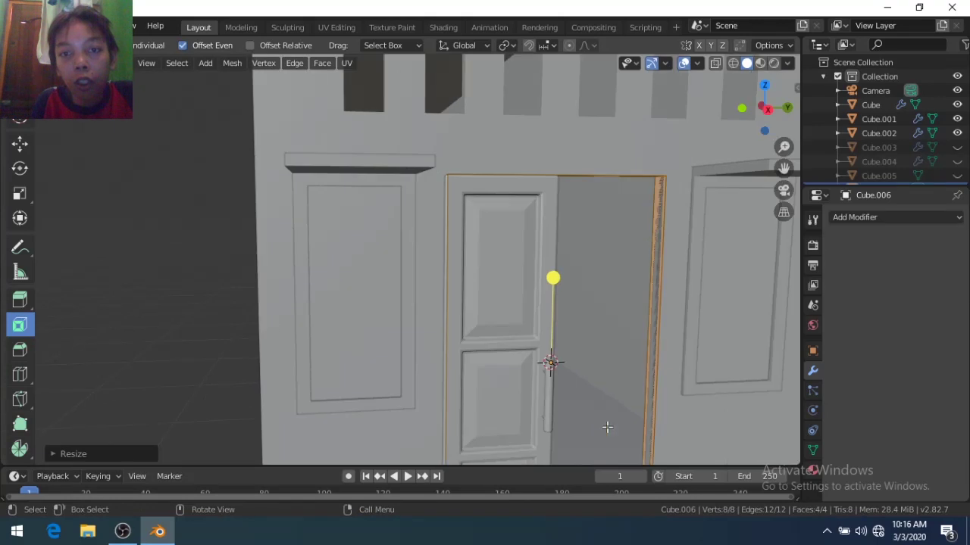
scroll(548, 433, down, 4)
key(Tab)
key(Tab)
key(x)
click(547, 429)
key(Tab)
middle_drag(570, 363, 621, 348)
Give the frame a 0.1 m Solidify modifier and apply it
click(854, 217)
click(678, 434)
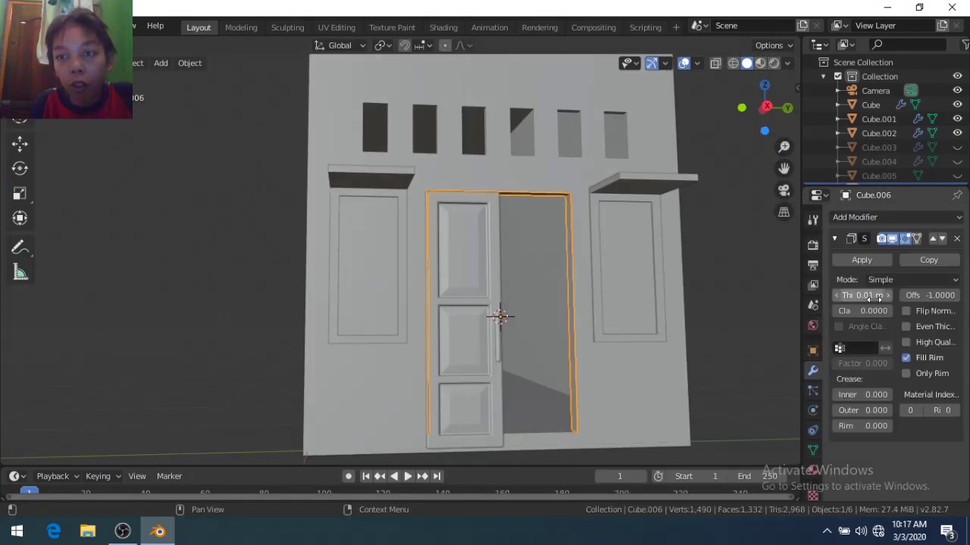
key(Tab)
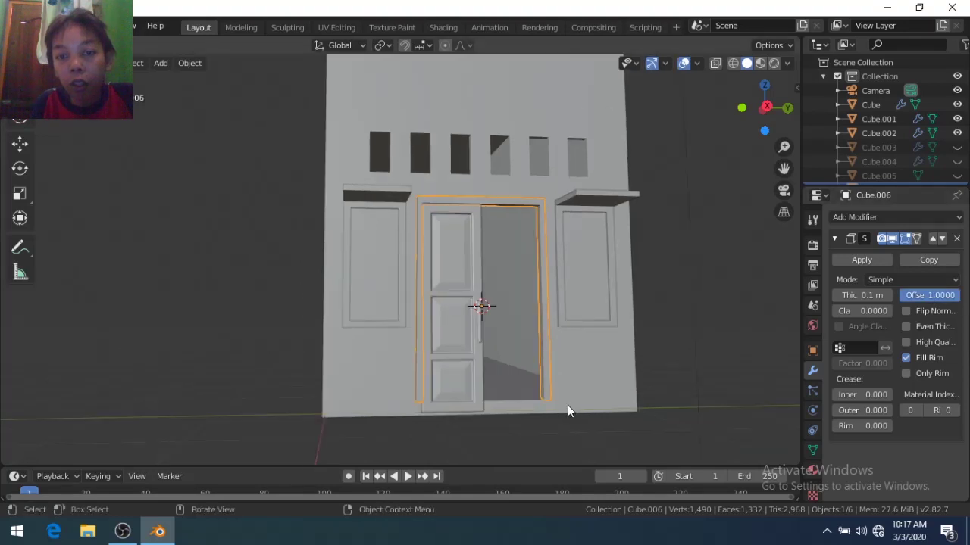
scroll(560, 404, up, 3)
mouse_move(559, 404)
middle_down()
mouse_move(536, 336)
mouse_move(624, 410)
middle_up()
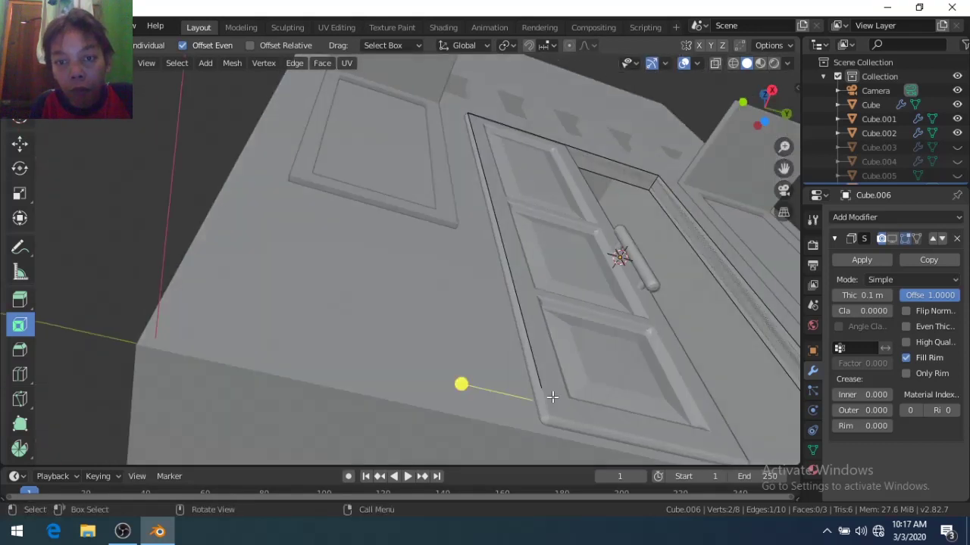
middle_drag(612, 419, 612, 341)
key(g)
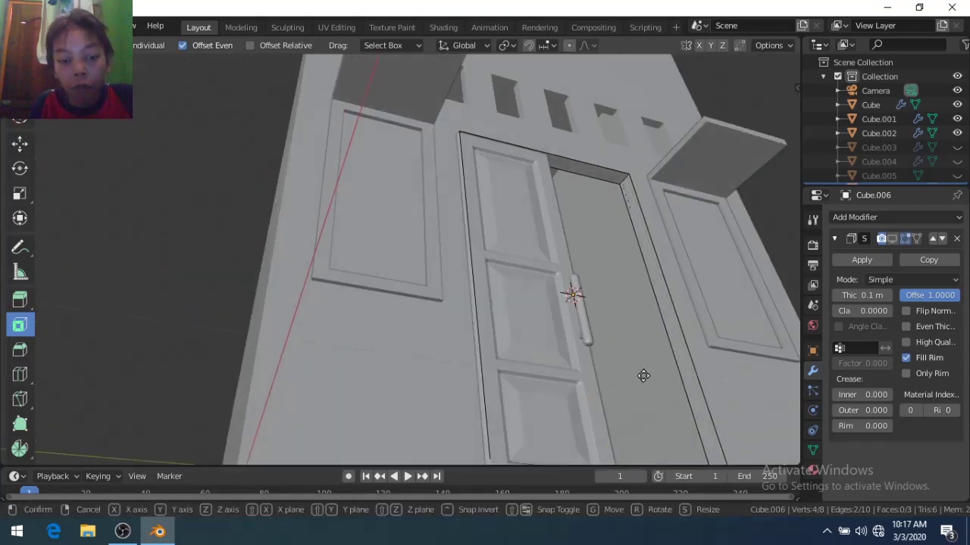
right_click(643, 376)
scroll(519, 336, down, 3)
key(Tab)
middle_drag(519, 335, 656, 409)
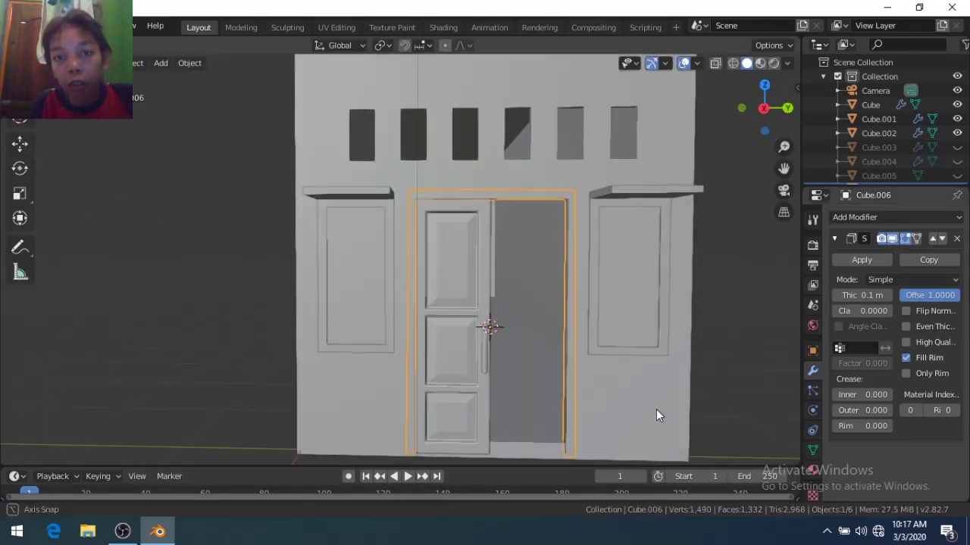
click(865, 259)
Apply the wall's cut modifiers and reposition the doorway's bottom edge
click(872, 260)
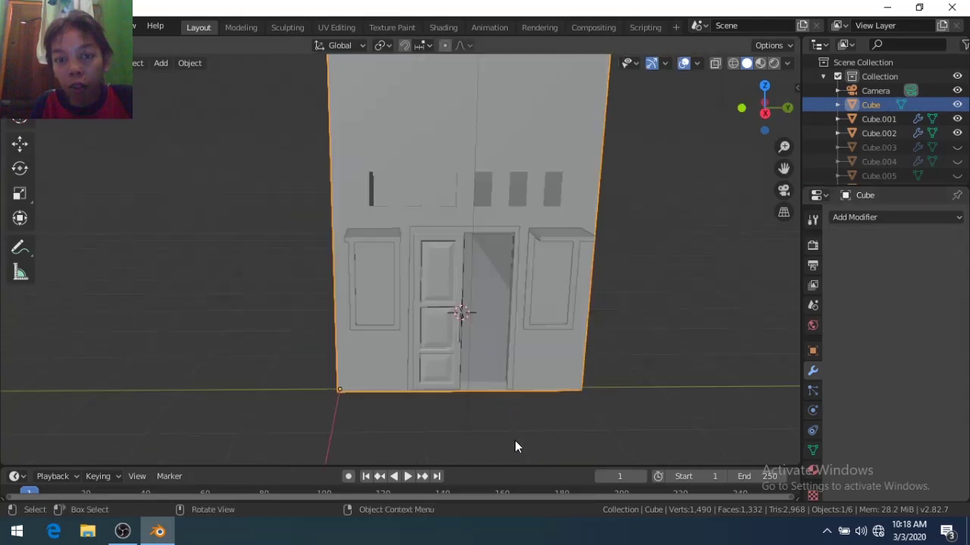
click(521, 437)
click(521, 438)
click(522, 437)
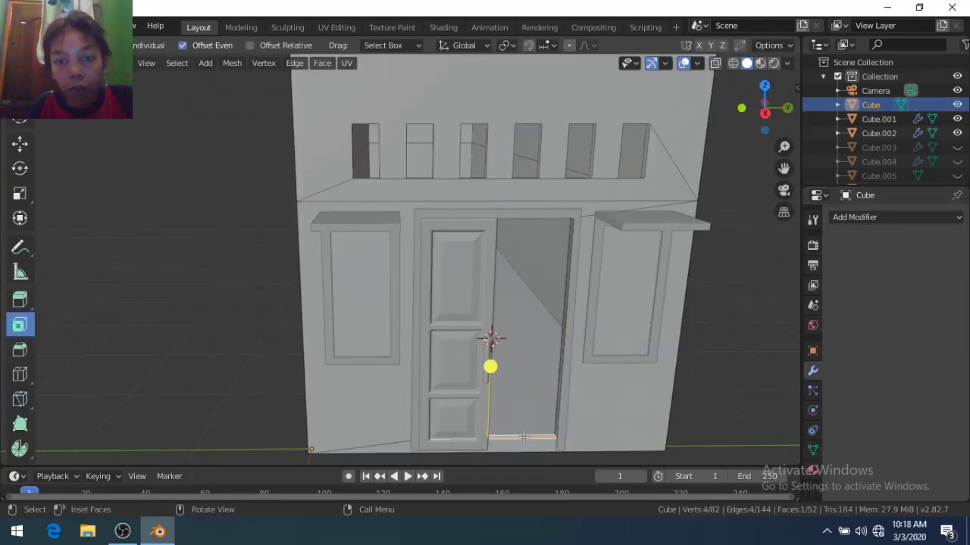
key(g)
click(523, 437)
mouse_move(523, 437)
middle_down()
mouse_move(469, 447)
mouse_move(523, 422)
mouse_move(598, 425)
middle_up()
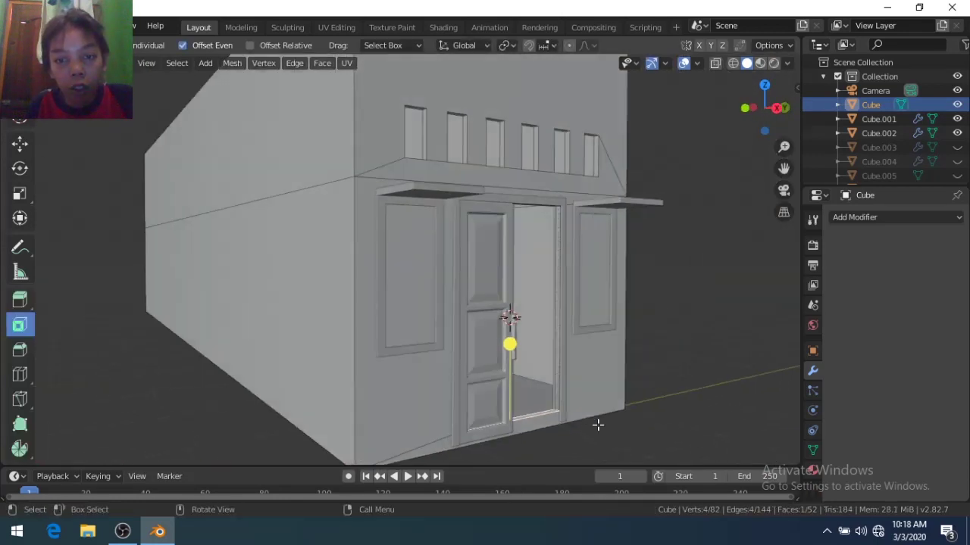
scroll(598, 424, down, 3)
key(Tab)
Unhide the right door leaf and snap the 3D cursor to the house's bottom corner in front view
click(956, 148)
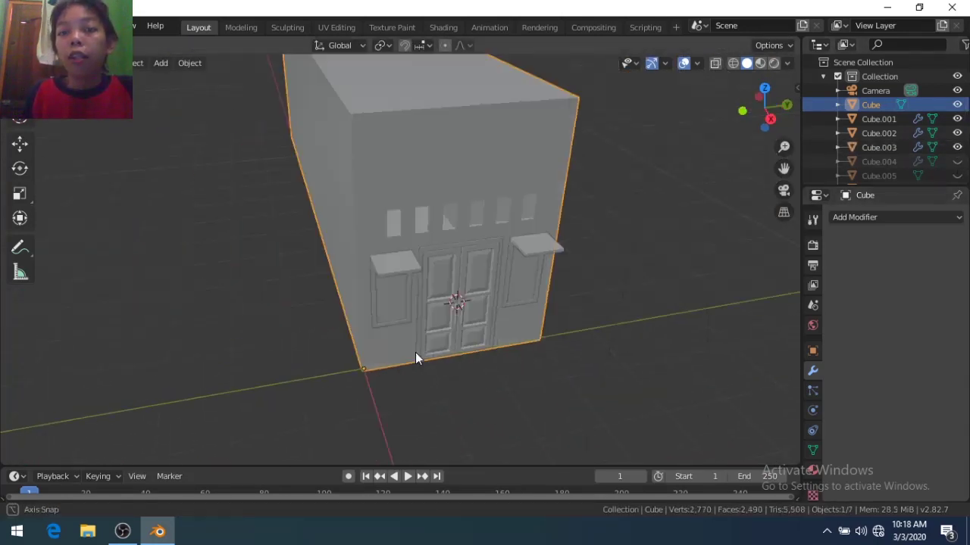
middle_drag(415, 352, 470, 299)
key(KP_3)
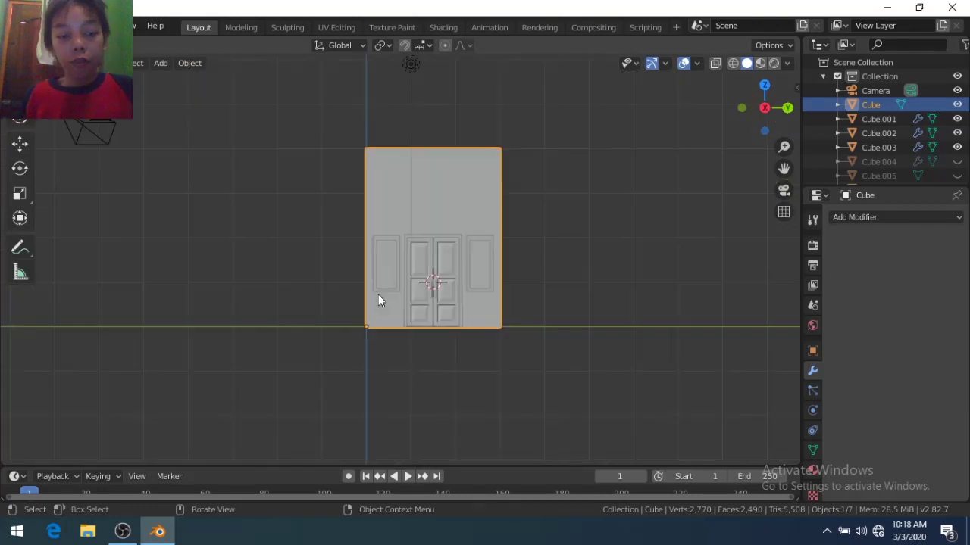
key(KP_1)
key(shift+s)
click(317, 360)
right_click(316, 296)
Add a plane at the 3D cursor, flatten it and move it onto the house box
key(shift+a)
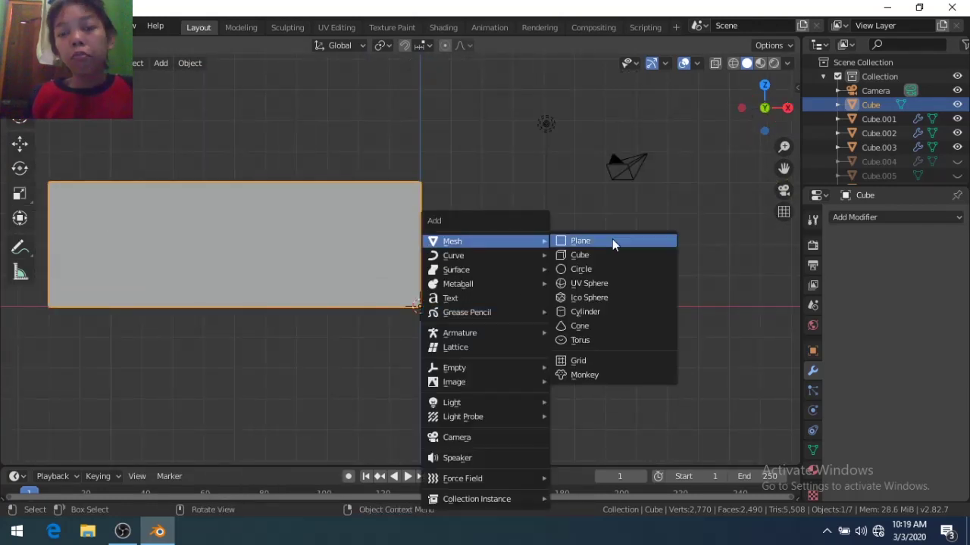
click(612, 243)
key(Tab)
key(s)
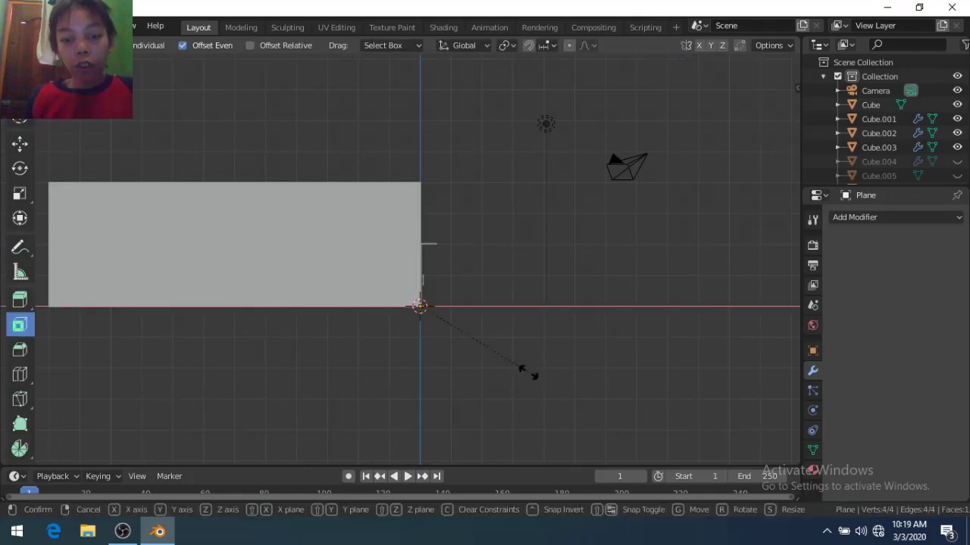
click(522, 371)
middle_drag(523, 373, 522, 419)
click(524, 381)
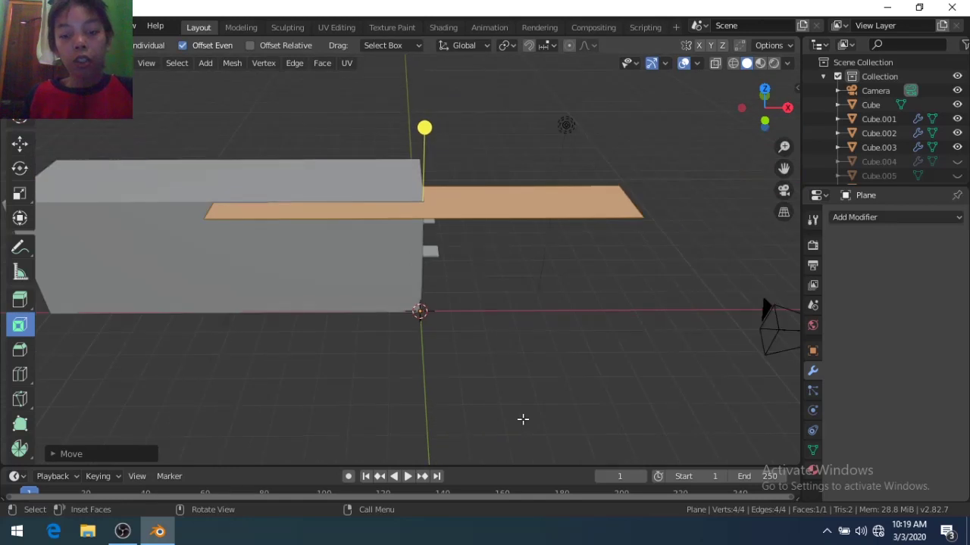
key(y)
key(z)
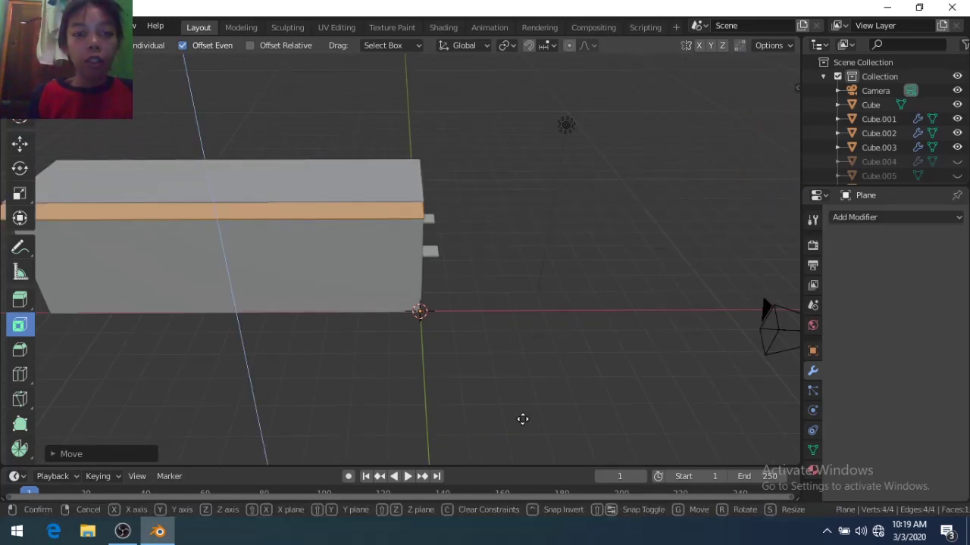
click(523, 419)
mouse_move(523, 419)
middle_down()
mouse_move(316, 376)
mouse_move(374, 135)
mouse_move(346, 108)
mouse_move(219, 202)
mouse_move(357, 173)
middle_up()
Cut the plane across the middle and raise the middle edge into a ridge
key(Tab)
key(Tab)
click(388, 152)
key(g)
click(388, 152)
click(212, 210)
key(g)
key(z)
click(212, 217)
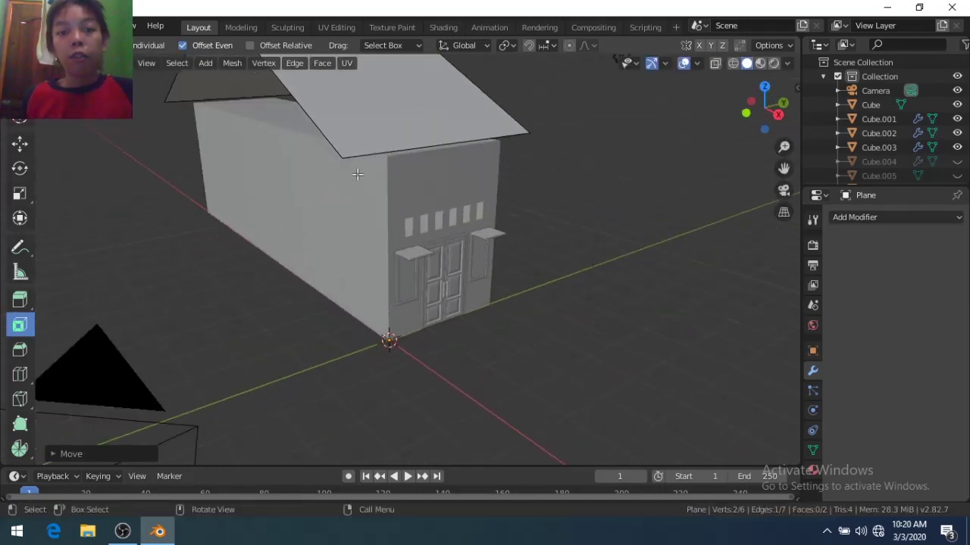
Slice the roof with 31 loop cuts and select strips between the roof edges
scroll(388, 176, up, 3)
scroll(387, 175, up, 3)
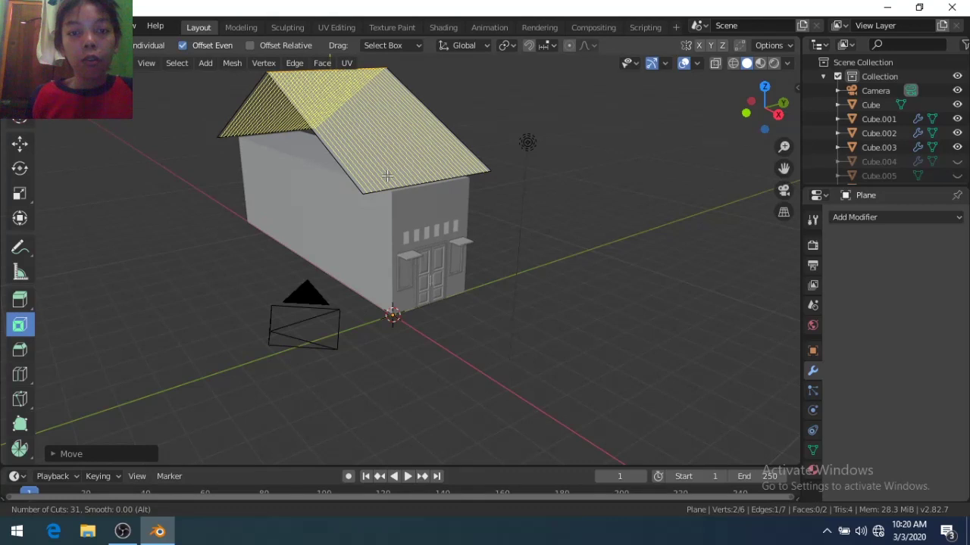
click(387, 176)
mouse_move(387, 176)
middle_down()
mouse_move(337, 176)
mouse_move(386, 189)
middle_up()
shift+click(348, 168)
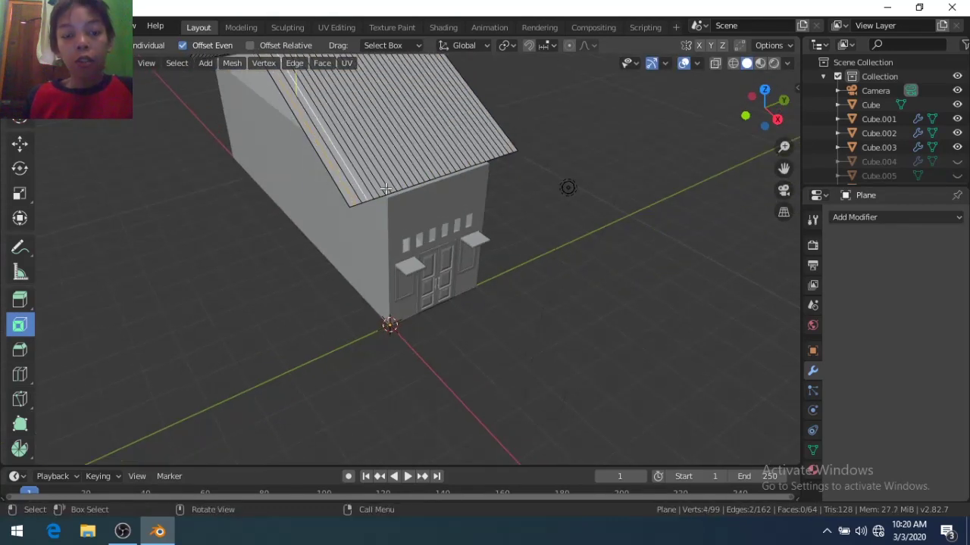
scroll(385, 189, up, 2)
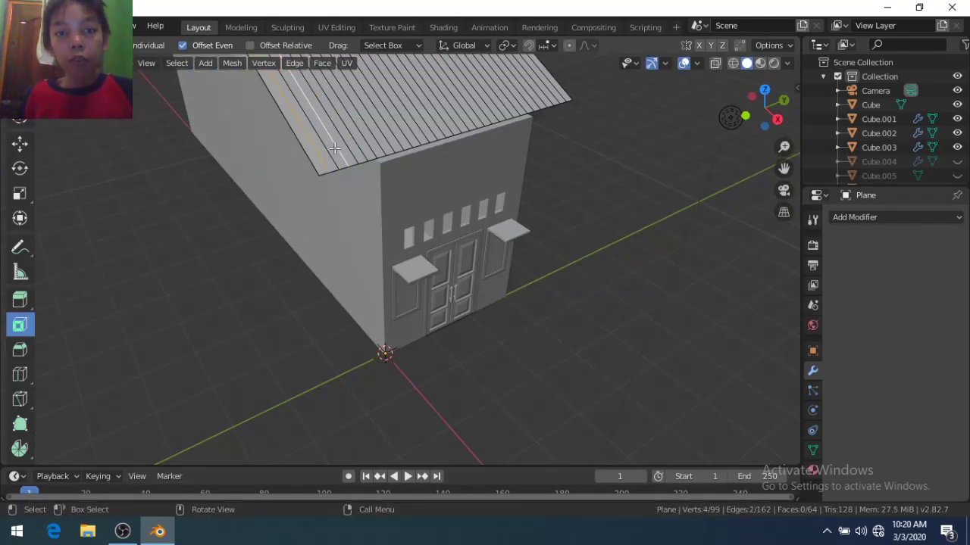
ctrl+click(113, 63)
middle_drag(326, 174, 349, 154)
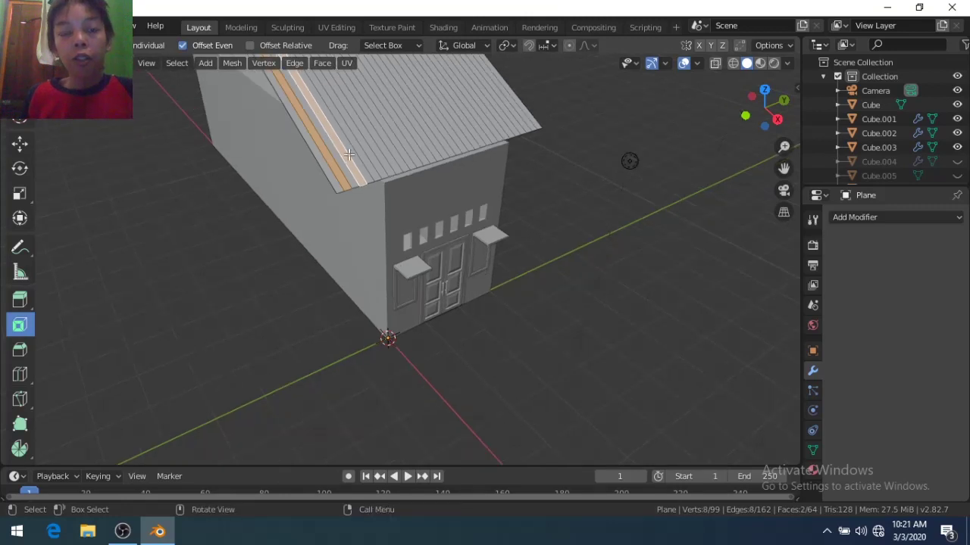
Extrude the selected roof strips and delete the unwanted edges and faces
ctrl+click(511, 113)
mouse_move(511, 114)
middle_down()
mouse_move(390, 270)
mouse_move(329, 220)
middle_up()
click(391, 273)
scroll(328, 141, up, 4)
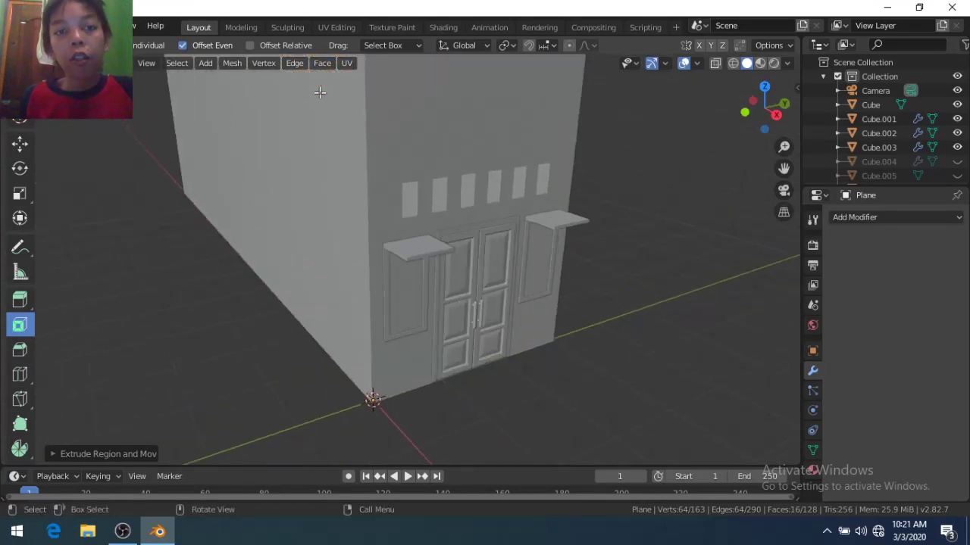
scroll(423, 180, down, 3)
scroll(317, 94, up, 2)
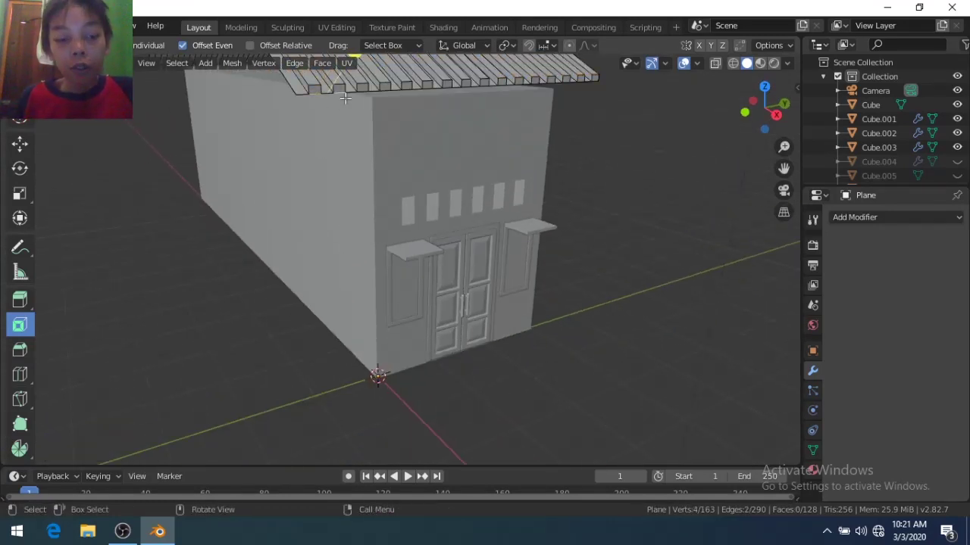
key(x)
click(345, 99)
scroll(344, 99, down, 3)
scroll(535, 128, up, 5)
mouse_move(345, 99)
middle_down()
mouse_move(535, 128)
mouse_move(368, 315)
middle_up()
Select every other roof strip and raise the alternating strips into ribs
click(368, 315)
key(a)
key(ctrl+shift+KP_Add)
key(ctrl+shift+KP_Add)
key(ctrl+shift+KP_Add)
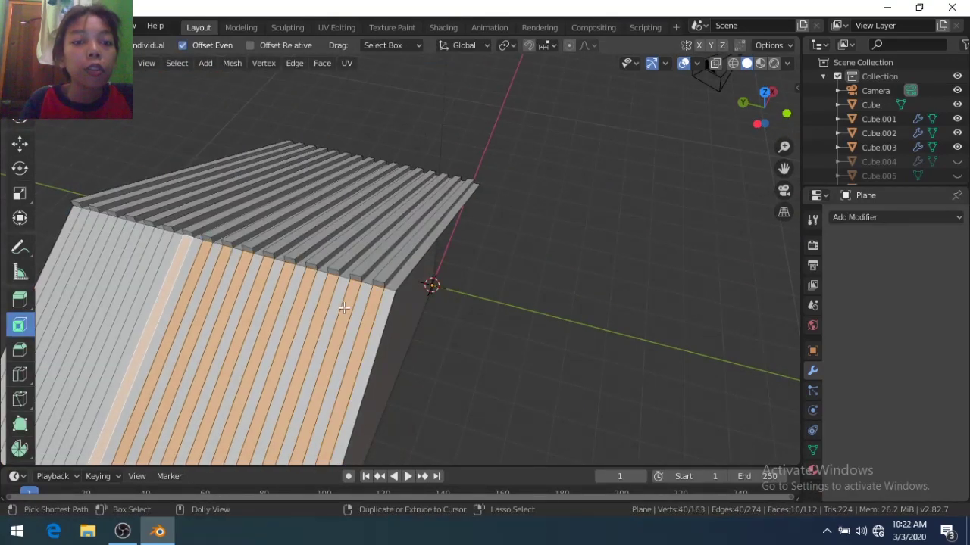
click(341, 305)
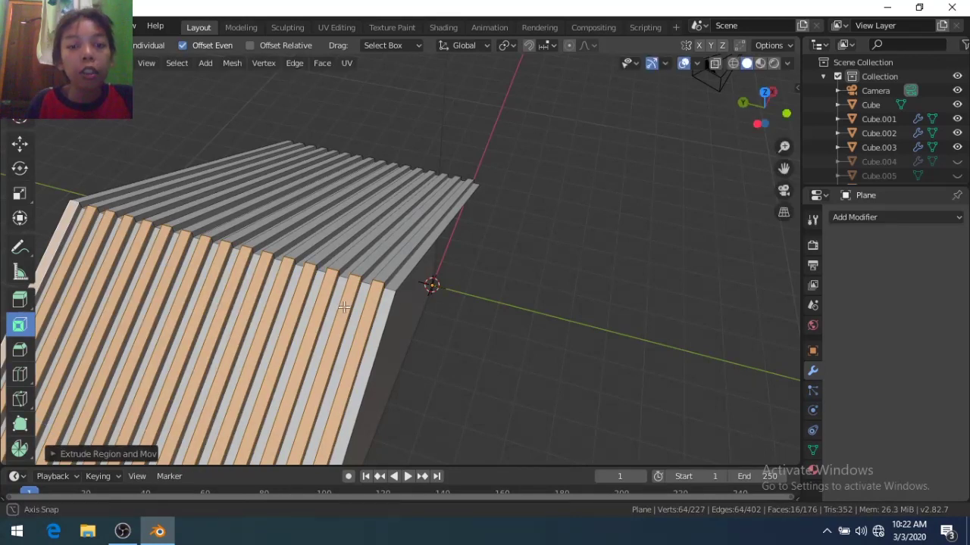
middle_drag(341, 305, 591, 238)
key(alt+a)
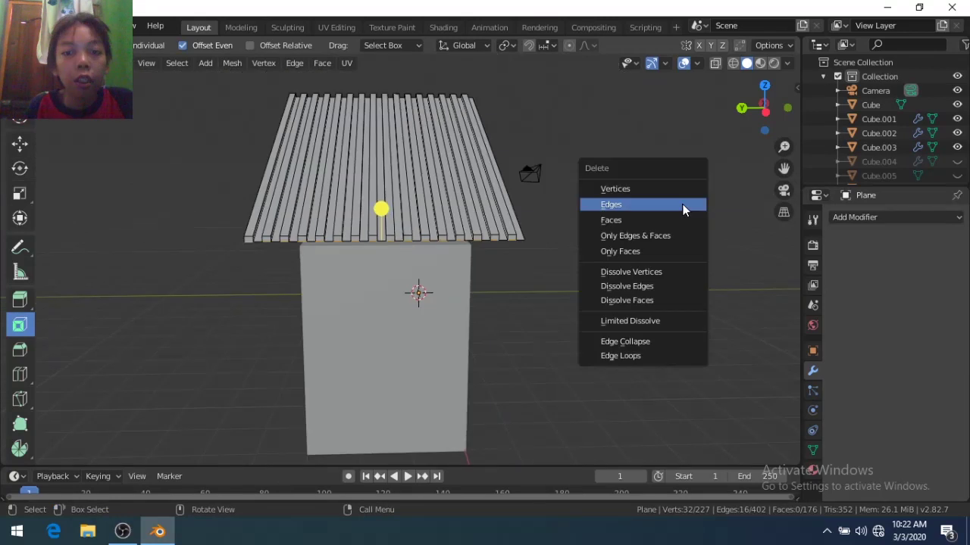
Add thickness and subdivision modifiers to the roof, then remove the subdivision again
click(884, 218)
click(682, 438)
click(894, 217)
click(702, 451)
middle_drag(698, 457, 534, 403)
key(Tab)
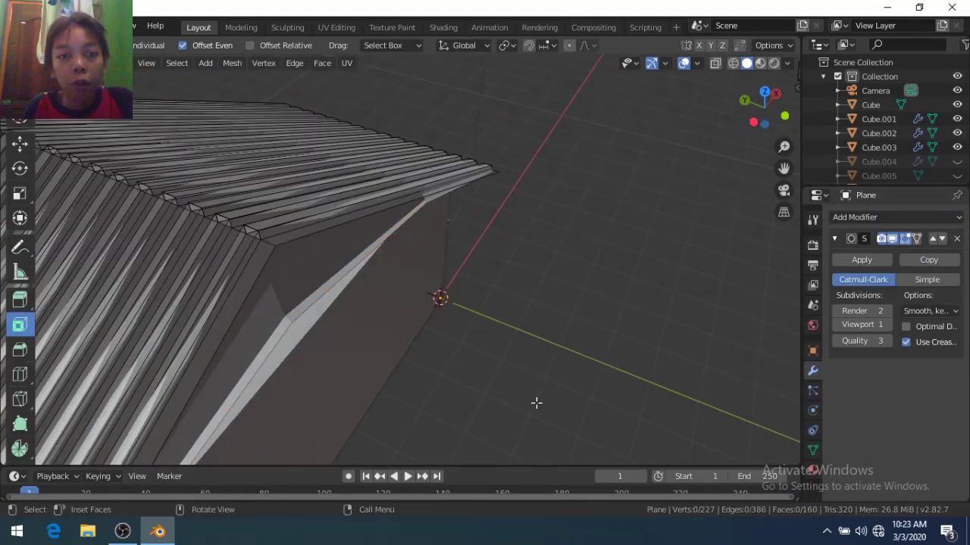
click(956, 238)
Add a cut along the roof ribs from the top and front views
mouse_move(707, 301)
middle_down()
mouse_move(197, 227)
mouse_move(239, 296)
middle_up()
key(KP_7)
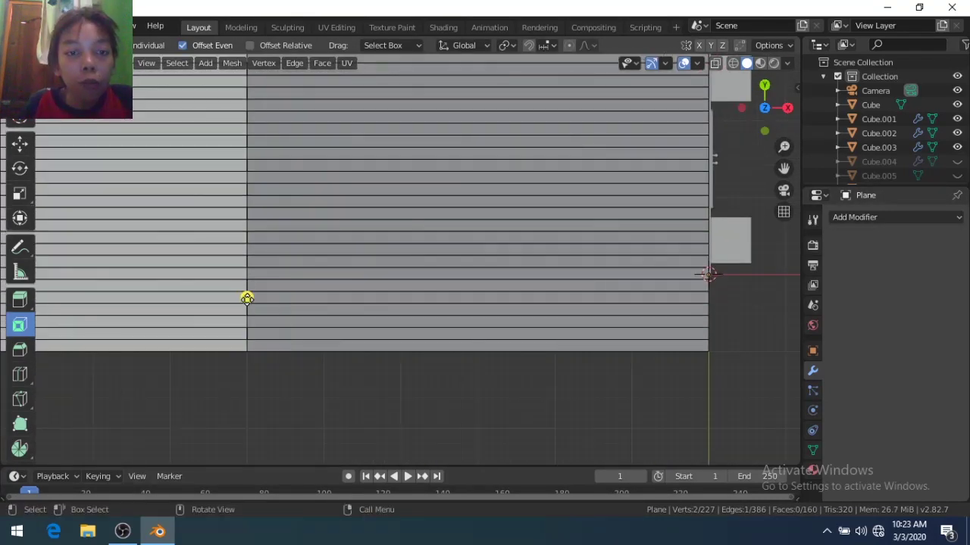
key(KP_1)
mouse_move(288, 275)
middle_down()
mouse_move(346, 298)
mouse_move(364, 273)
middle_up()
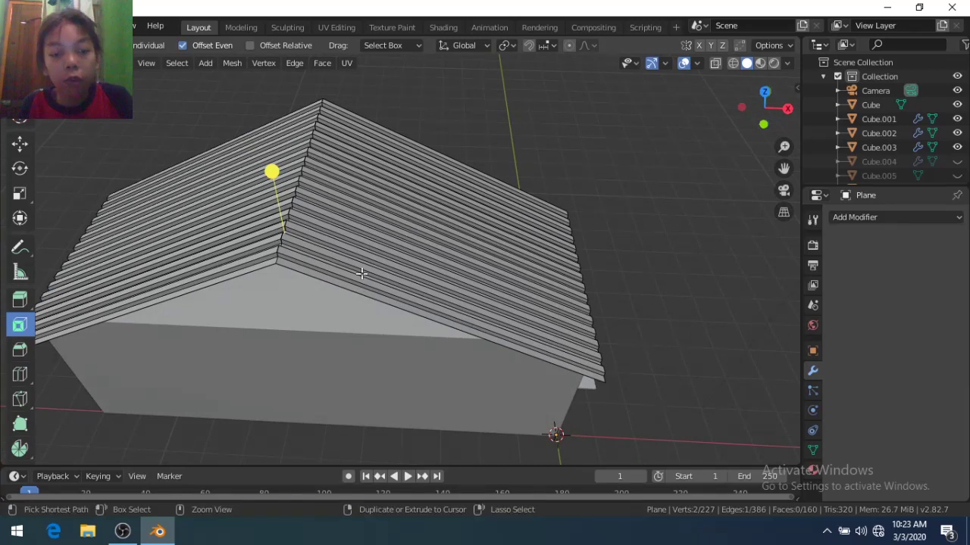
key(alt+s)
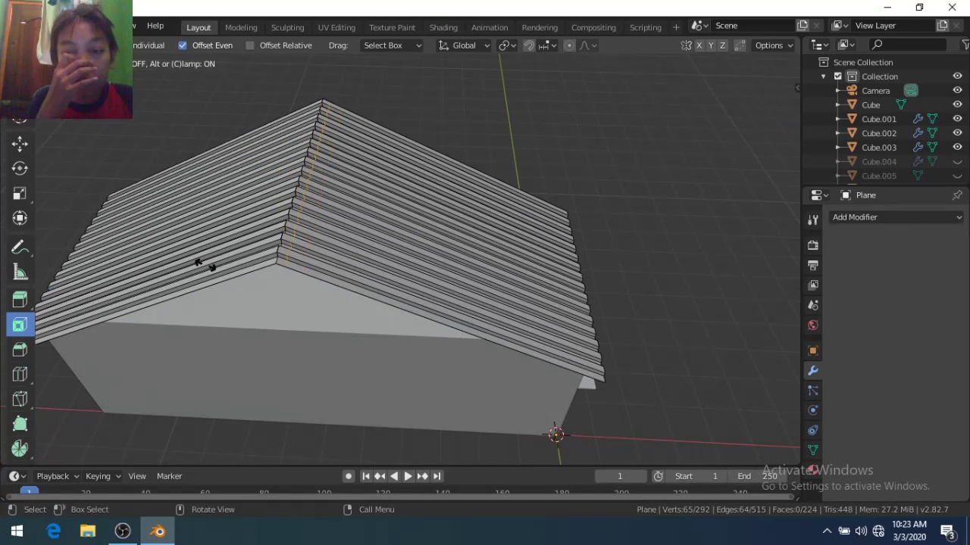
click(205, 265)
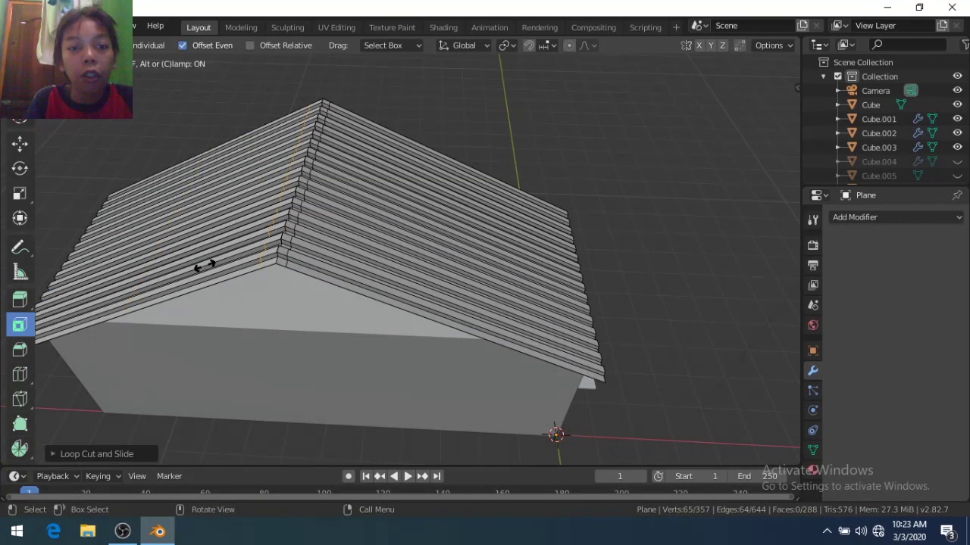
Add a Subdivision Surface modifier to the roof with viewport level 3
key(Tab)
click(685, 454)
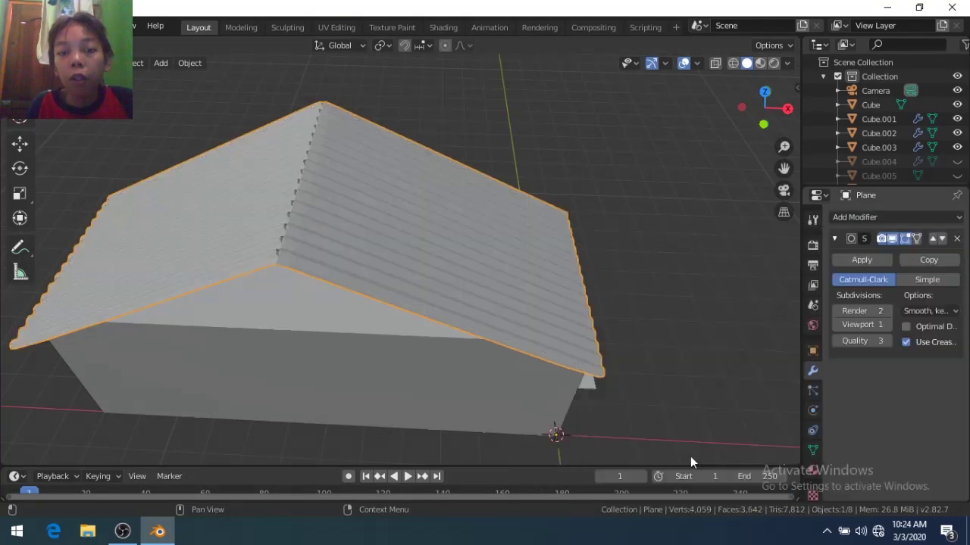
middle_drag(690, 456, 400, 312)
scroll(401, 312, up, 3)
click(888, 324)
click(888, 324)
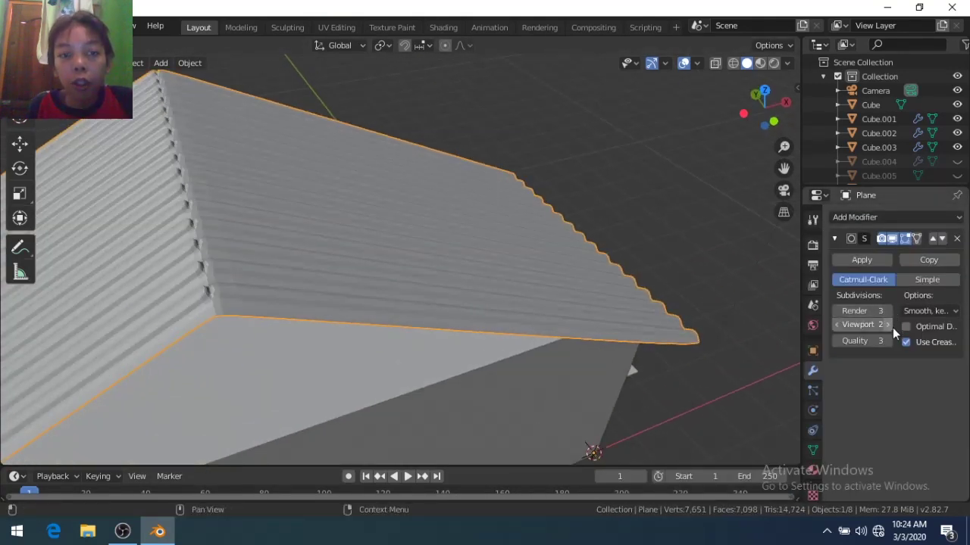
key(Tab)
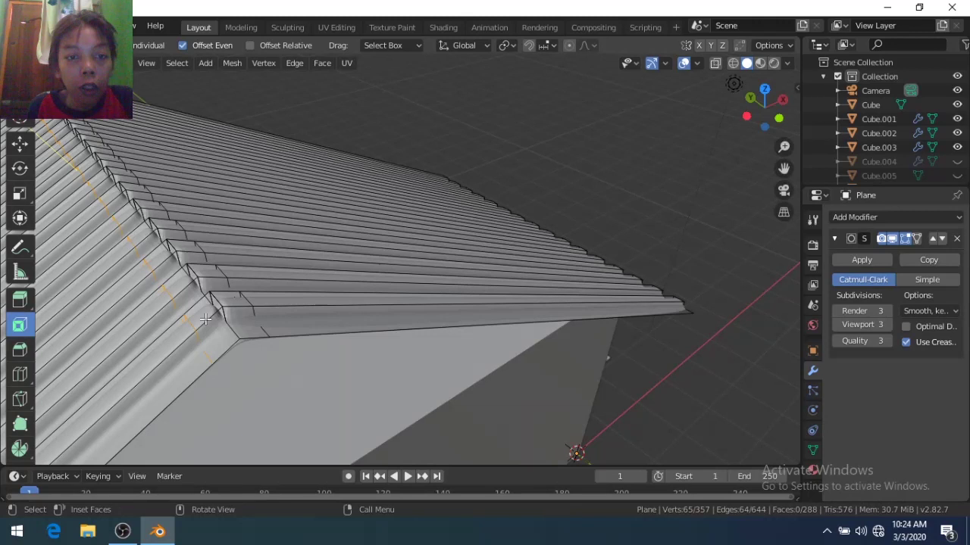
mouse_move(205, 319)
middle_down()
mouse_move(204, 226)
mouse_move(236, 242)
mouse_move(242, 208)
middle_up()
mouse_move(331, 114)
middle_down()
mouse_move(342, 169)
mouse_move(616, 371)
middle_up()
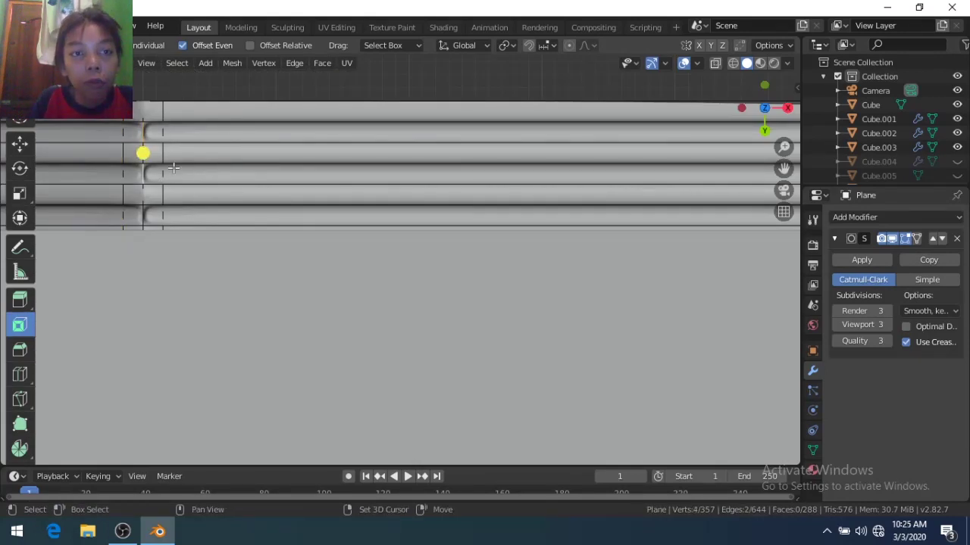
In front view, select the roof peak and slide it off-centre along X
scroll(173, 168, down, 2)
scroll(174, 168, down, 3)
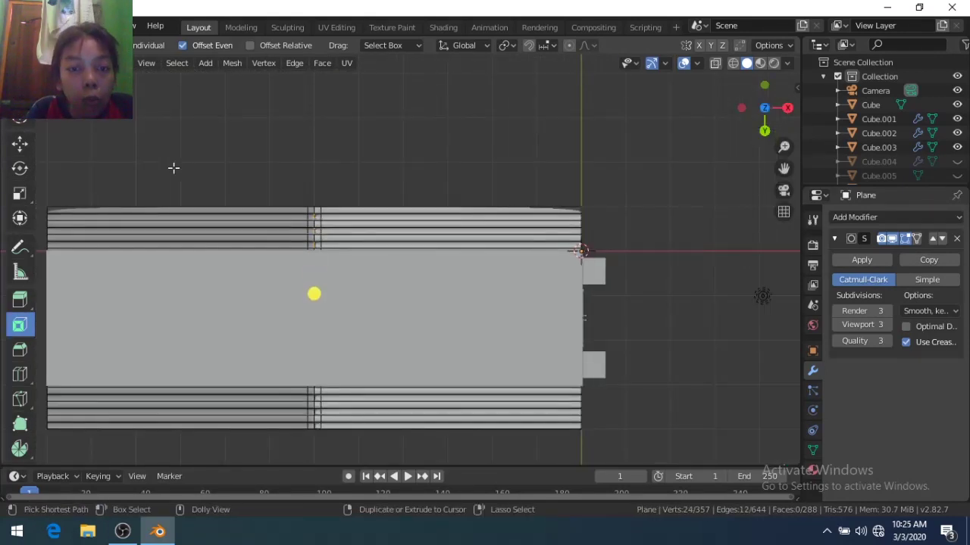
key(x)
key(Escape)
key(Tab)
mouse_move(174, 168)
middle_down()
mouse_move(210, 253)
mouse_move(225, 346)
mouse_move(263, 355)
mouse_move(269, 277)
mouse_move(491, 305)
mouse_move(422, 351)
middle_up()
key(Tab)
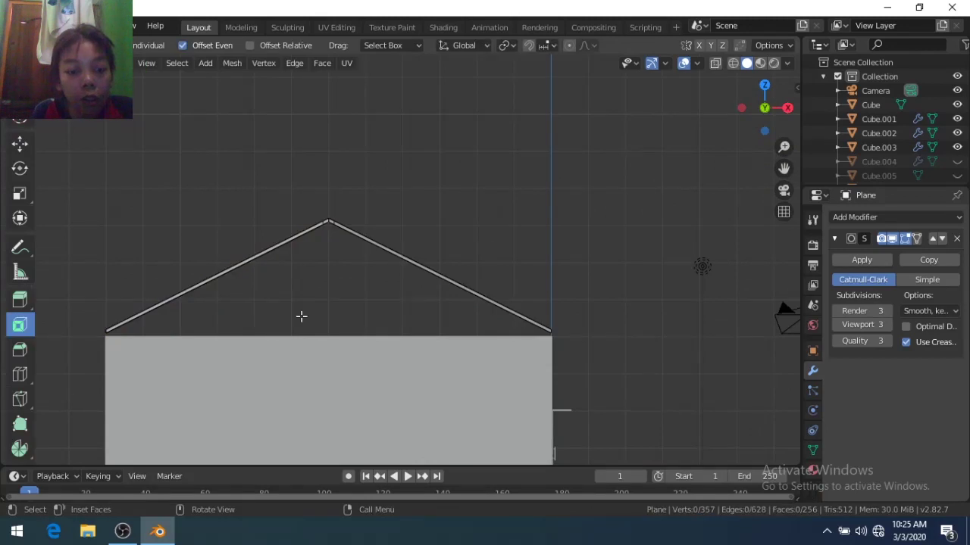
key(a)
drag(271, 184, 359, 266)
key(g)
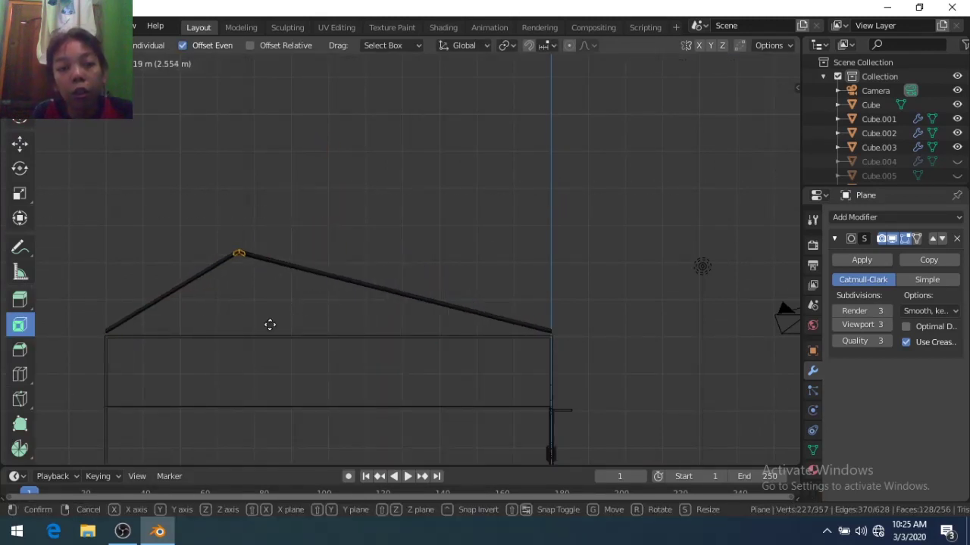
key(x)
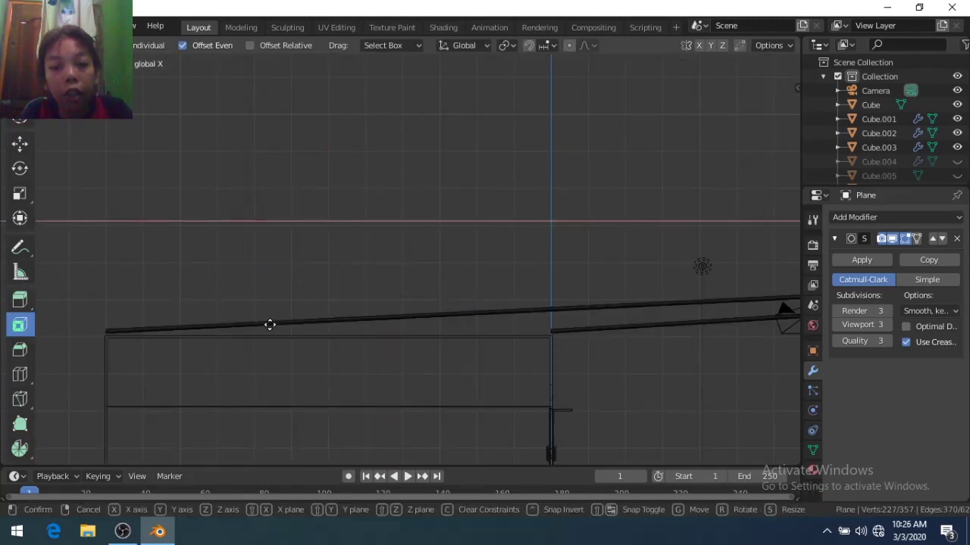
click(269, 324)
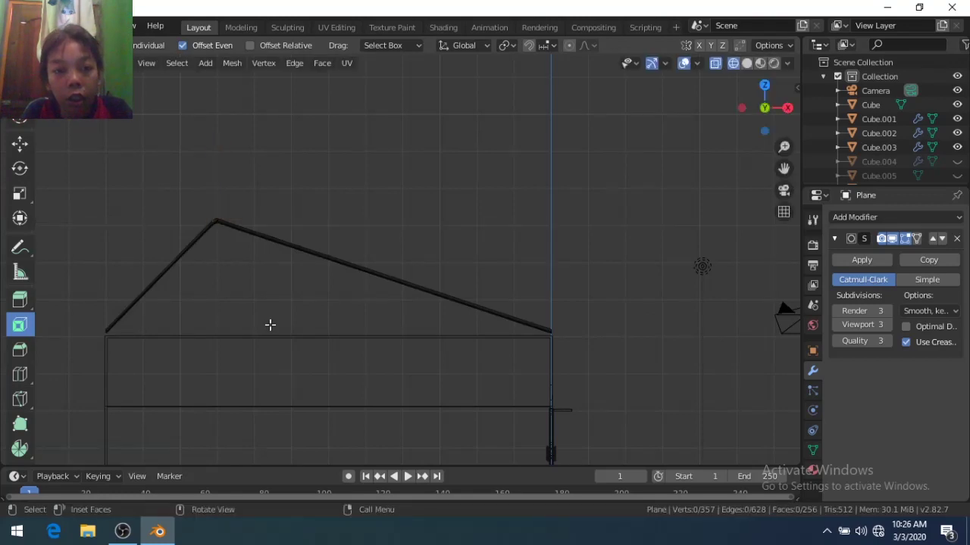
Widen the whole roof past both walls and lower it along Z onto them
key(a)
key(s)
click(288, 340)
key(g)
key(z)
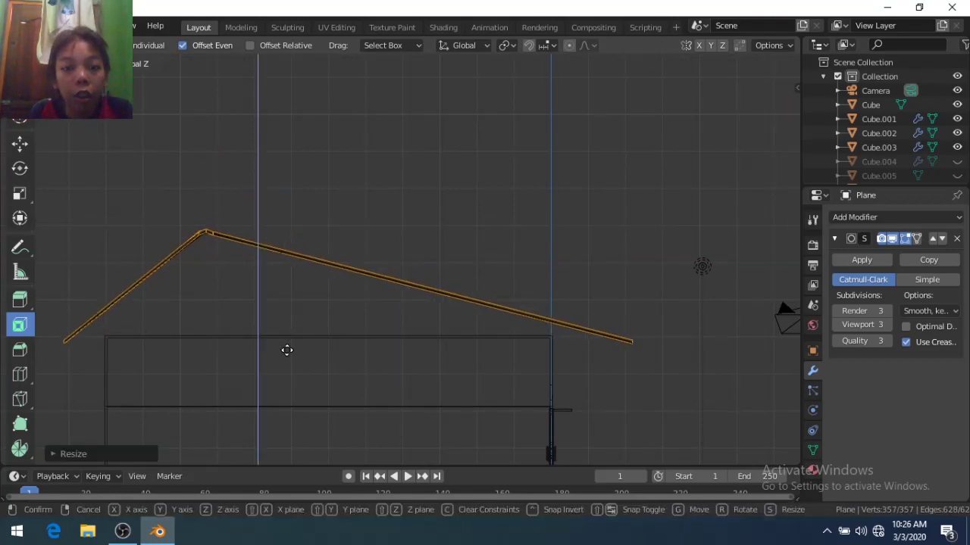
click(290, 365)
key(alt+a)
mouse_move(267, 340)
middle_down()
mouse_move(243, 346)
mouse_move(236, 316)
middle_up()
key(Tab)
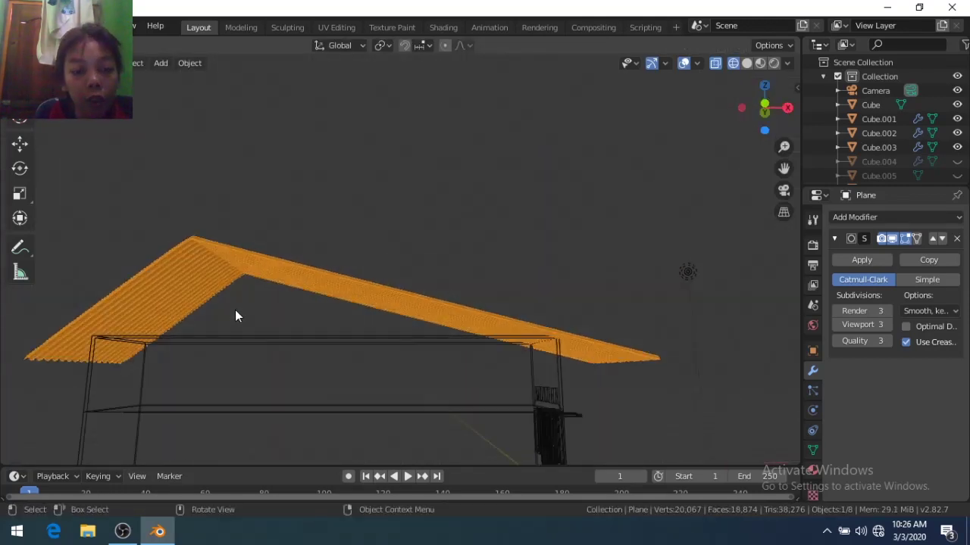
scroll(237, 318, down, 1)
scroll(243, 341, down, 3)
middle_drag(250, 372, 487, 413)
Back in solid shading, add a cube and raise it 1 unit up to roof level
key(shift+z)
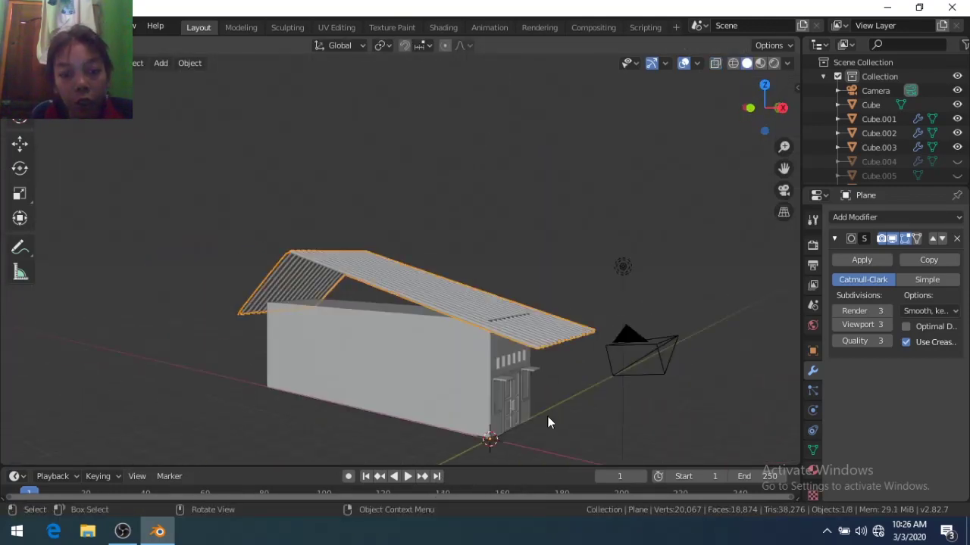
key(shift+a)
click(601, 253)
key(Tab)
text(g)
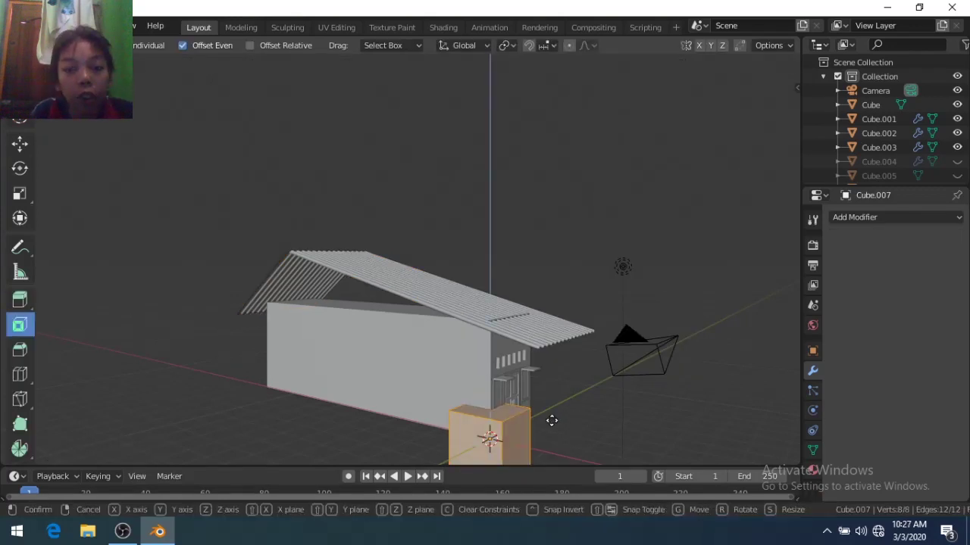
text(z1)
key(Return)
key(g)
key(x)
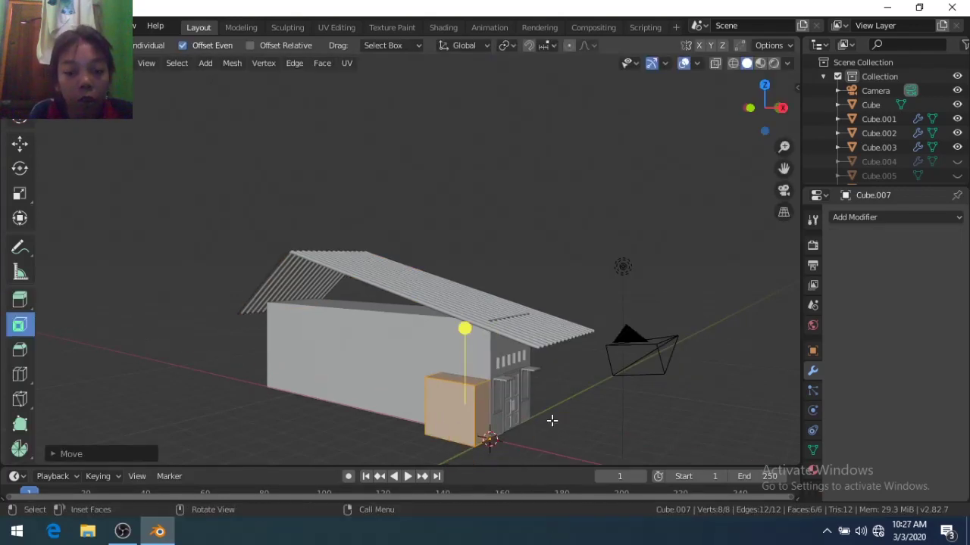
key(z)
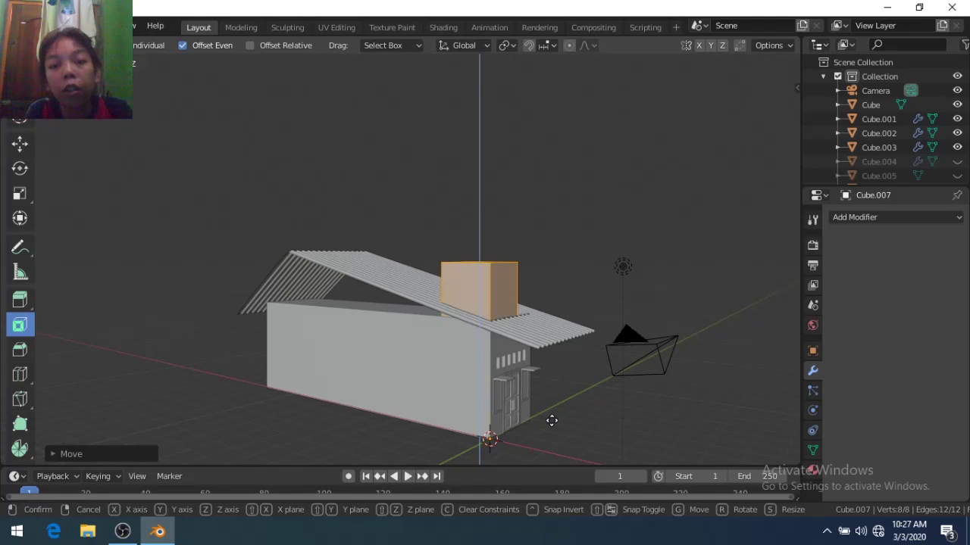
click(552, 422)
Reposition the block's front face and add an edge loop cut across the block
mouse_move(552, 417)
middle_down()
mouse_move(472, 300)
mouse_move(240, 280)
middle_up()
click(436, 280)
key(g)
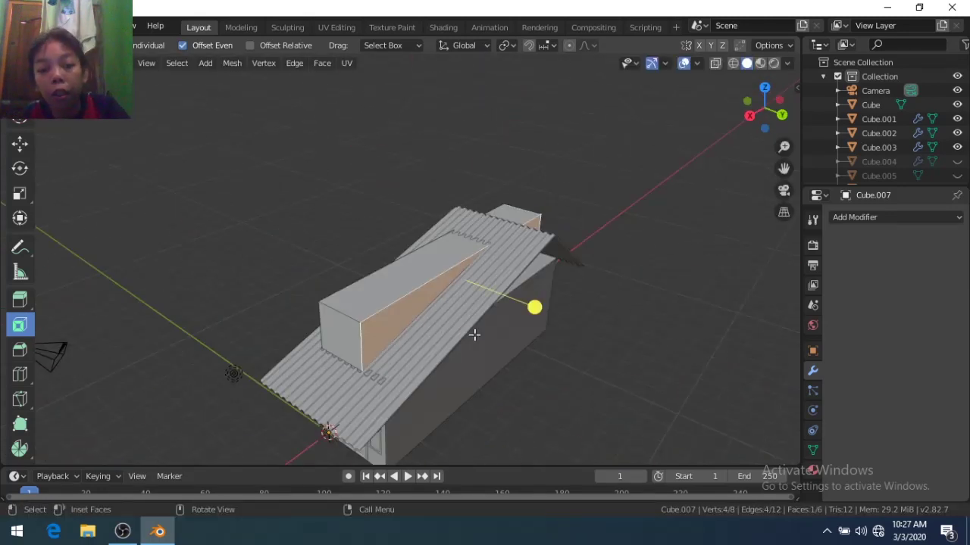
click(474, 334)
mouse_move(474, 334)
middle_down()
mouse_move(431, 328)
mouse_move(444, 353)
mouse_move(542, 317)
middle_up()
key(ctrl+r)
click(467, 332)
click(467, 333)
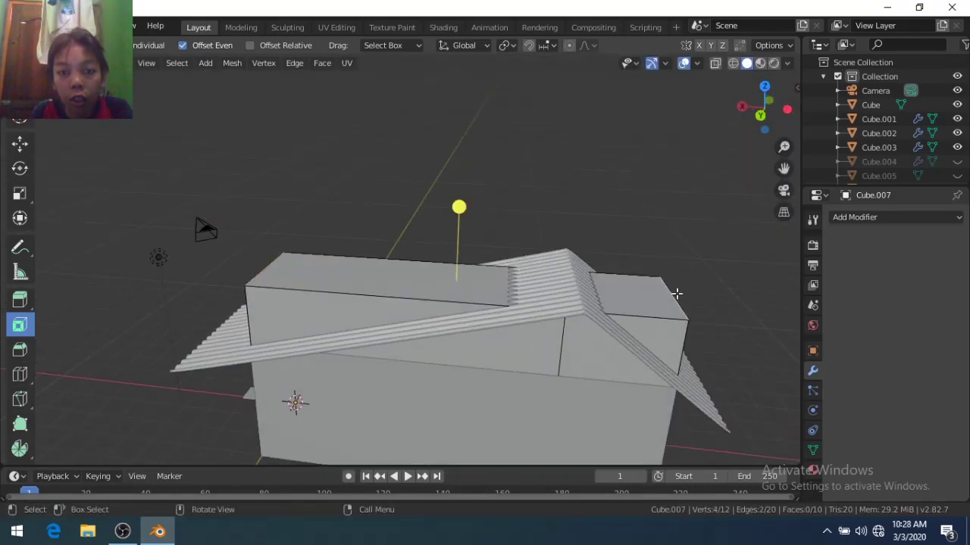
Raise the middle loop's vertices into a peak, aligned with the roof ridge in front view
key(g)
key(z)
click(654, 288)
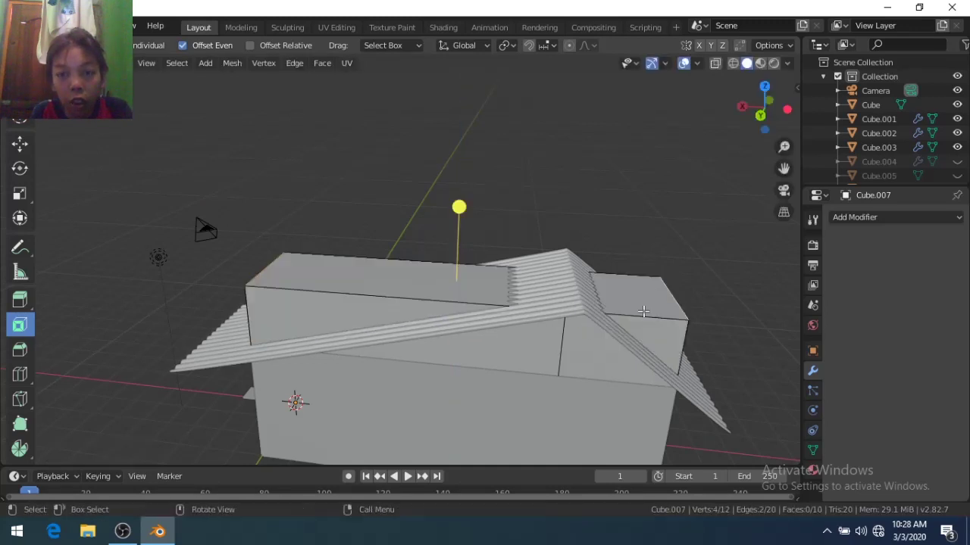
middle_drag(459, 205, 558, 192)
key(g)
key(z)
click(590, 299)
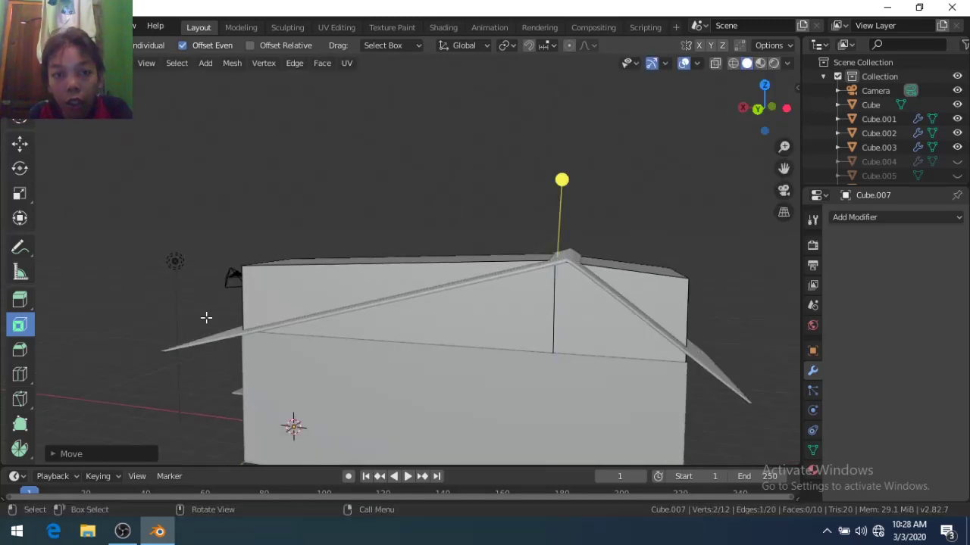
key(KP_1)
key(g)
key(x)
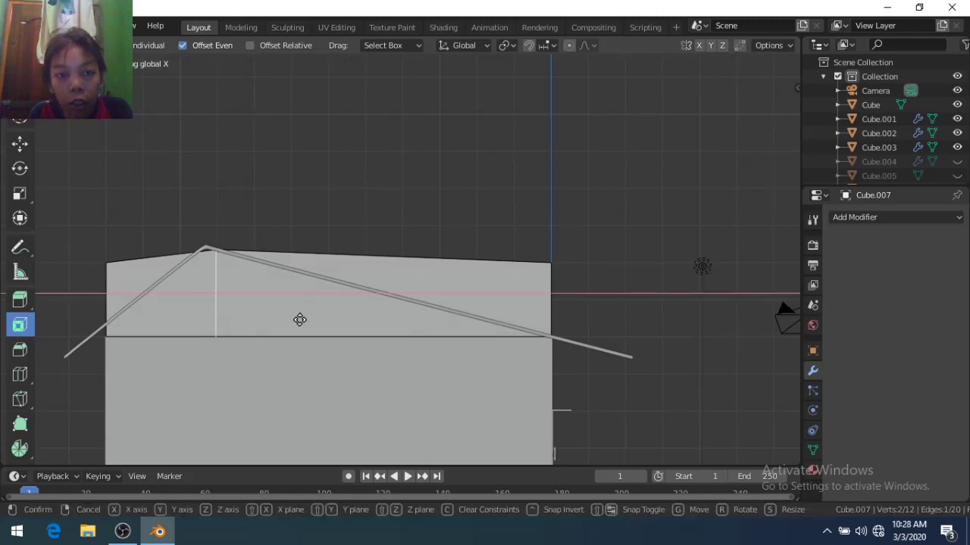
click(295, 320)
Adjust the peak vertices along Z until the gable sits just under the roof ridge
mouse_move(295, 320)
middle_down()
mouse_move(172, 307)
mouse_move(634, 205)
middle_up()
key(KP_1)
key(g)
key(z)
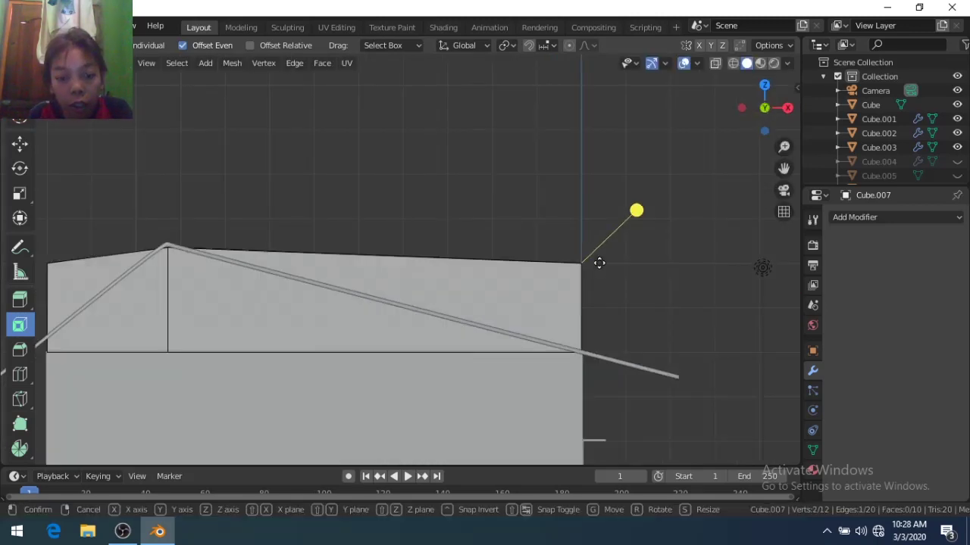
click(595, 353)
middle_drag(641, 303, 580, 251)
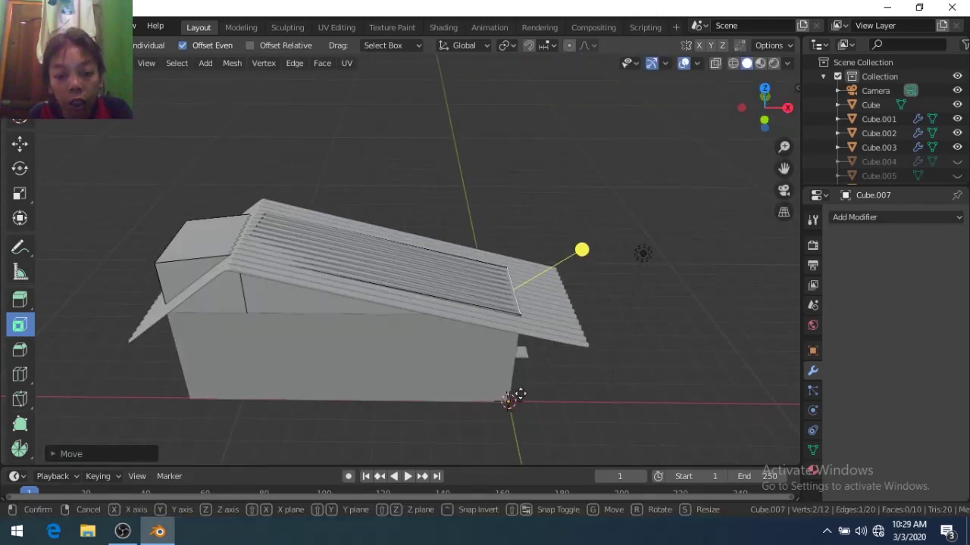
key(g)
key(z)
click(520, 393)
mouse_move(520, 394)
middle_down()
mouse_move(237, 310)
mouse_move(139, 264)
middle_up()
key(g)
key(z)
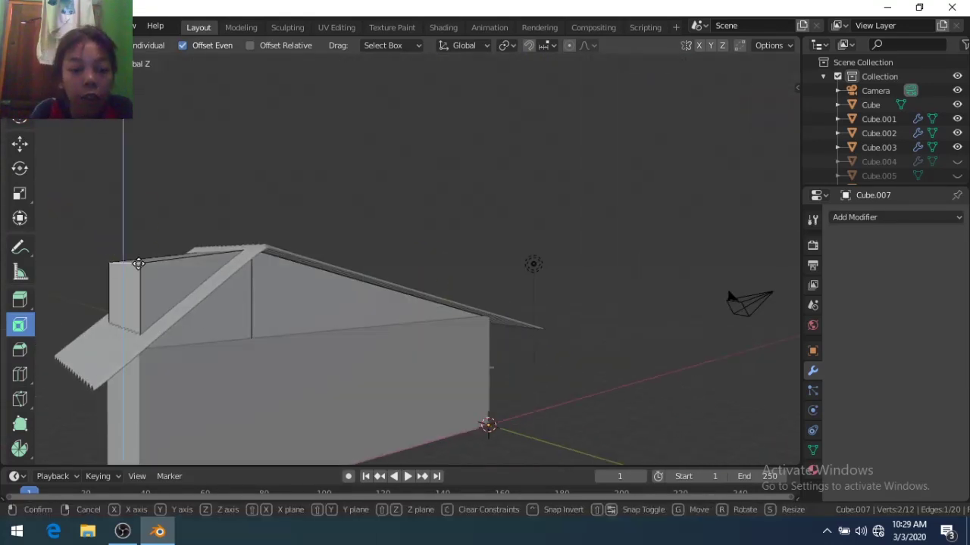
click(123, 257)
Move the whole gable object vertically into place beneath the roof, then deselect everything
key(Tab)
mouse_move(295, 342)
middle_down()
mouse_move(592, 375)
mouse_move(595, 349)
mouse_move(578, 344)
middle_up()
key(Tab)
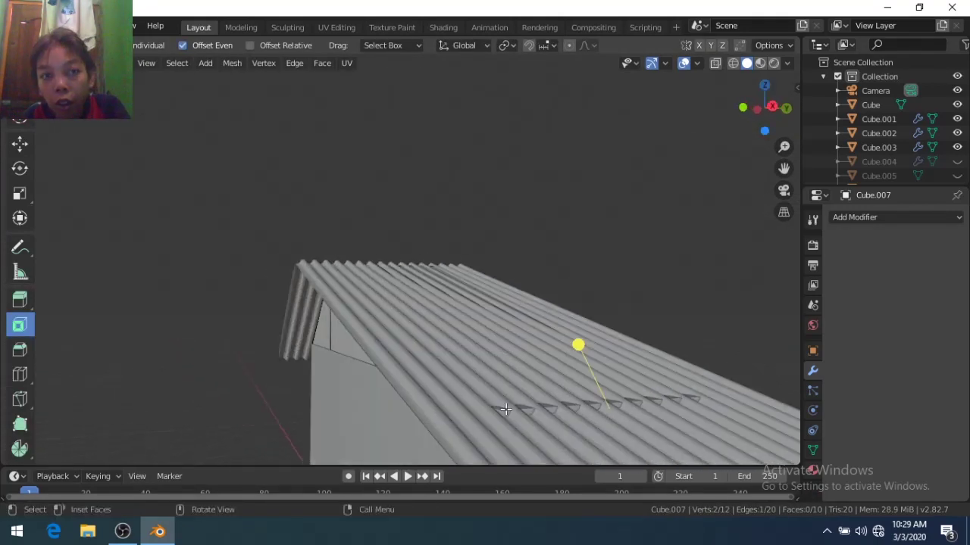
key(g)
click(500, 284)
key(ctrl+z)
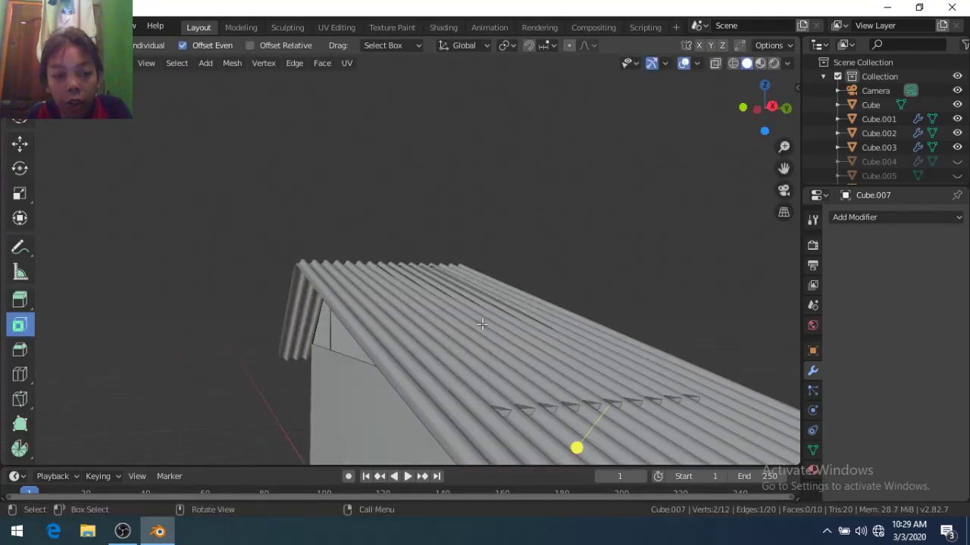
key(Tab)
key(g)
key(z)
click(466, 346)
key(Tab)
key(Tab)
scroll(365, 402, down, 5)
mouse_move(365, 402)
middle_down()
mouse_move(409, 404)
mouse_move(347, 409)
mouse_move(233, 357)
middle_up()
click(347, 410)
scroll(347, 410, up, 3)
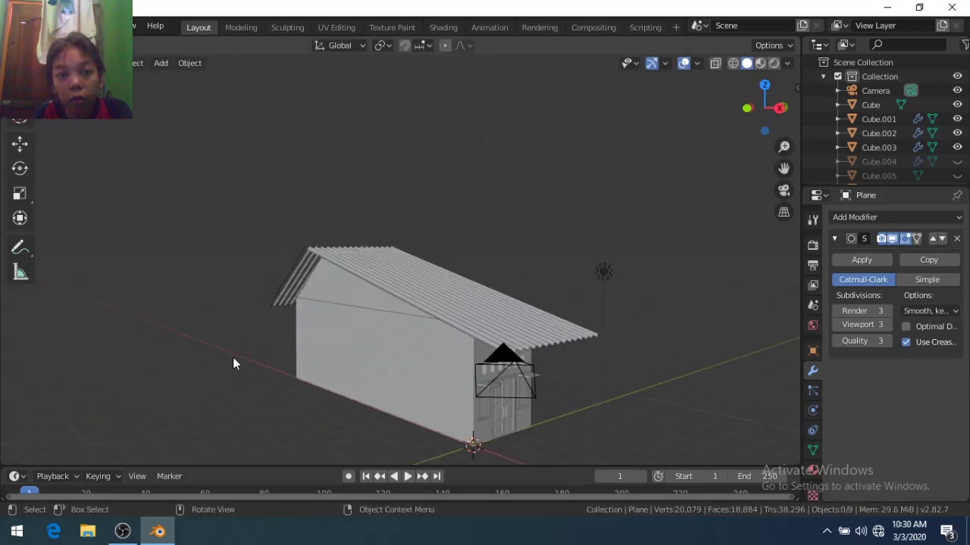
Add a Solidify modifier with 0.1 thickness to the gable wall and apply it
scroll(303, 370, up, 5)
click(303, 372)
scroll(487, 390, down, 5)
scroll(493, 386, down, 4)
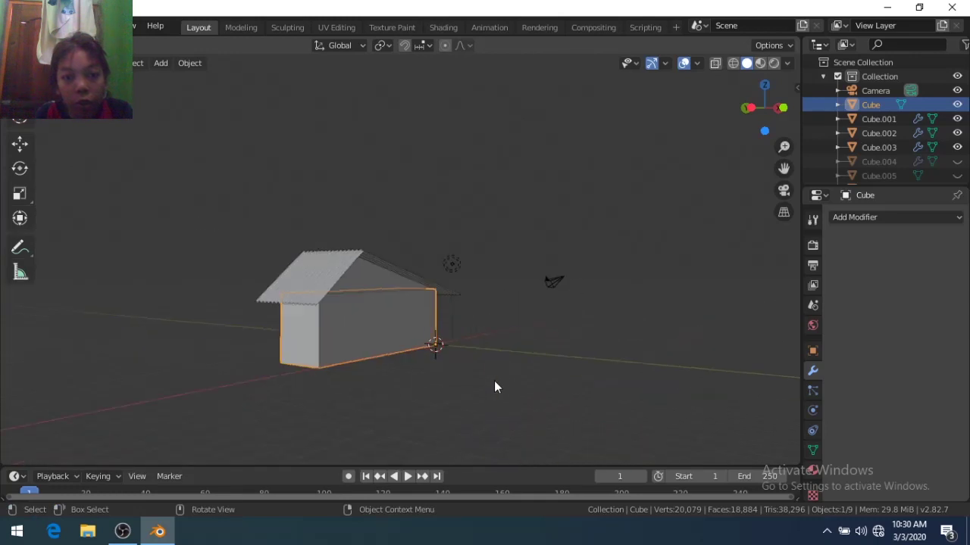
click(886, 217)
click(688, 437)
click(863, 295)
text(.1)
click(596, 364)
scroll(541, 411, up, 10)
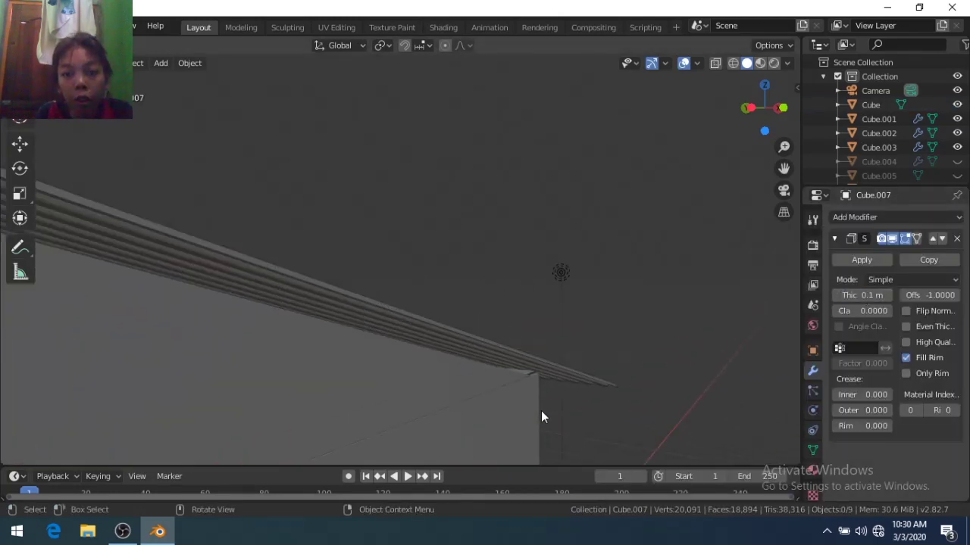
click(865, 261)
Orbit out and view the house through the scene camera
scroll(606, 341, down, 10)
middle_drag(606, 341, 401, 417)
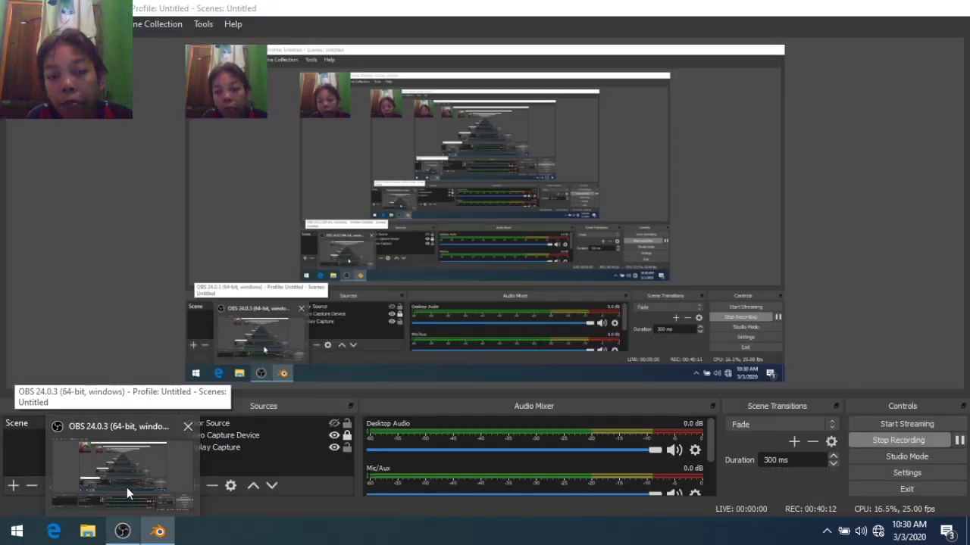
key(KP_0)
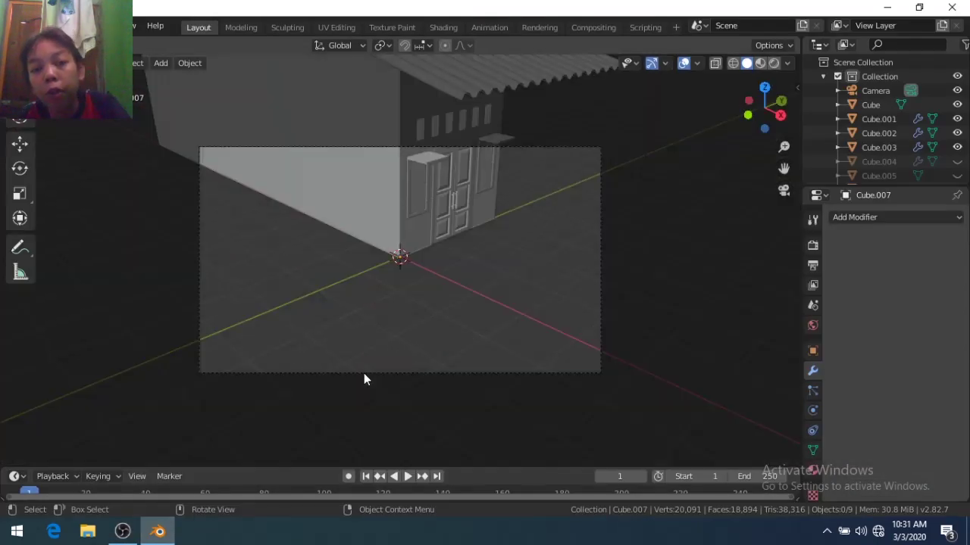
Enable Lock Camera to View in the sidebar and reframe the shot on the house
key(n)
click(791, 142)
mouse_move(453, 278)
middle_down()
mouse_move(432, 344)
mouse_move(359, 312)
mouse_move(375, 337)
middle_up()
Add a plane scaled up 70 times as the ground beneath the house
key(shift+a)
click(419, 242)
text(s7)
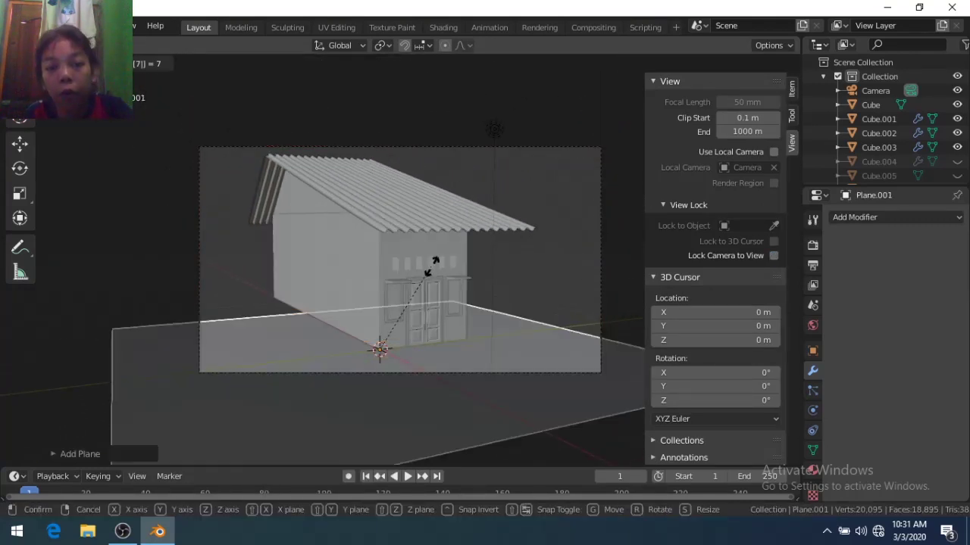
text(0)
click(433, 265)
key(alt+a)
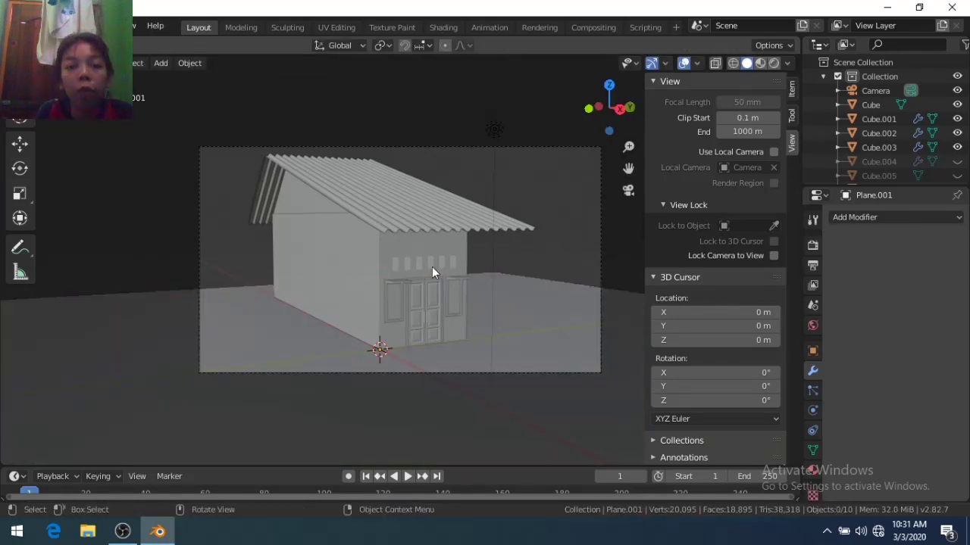
Show viewport visibility toggles in the Outliner filters and render the camera image
drag(802, 303, 758, 303)
click(935, 46)
click(862, 89)
scroll(909, 152, down, 2)
scroll(909, 152, up, 2)
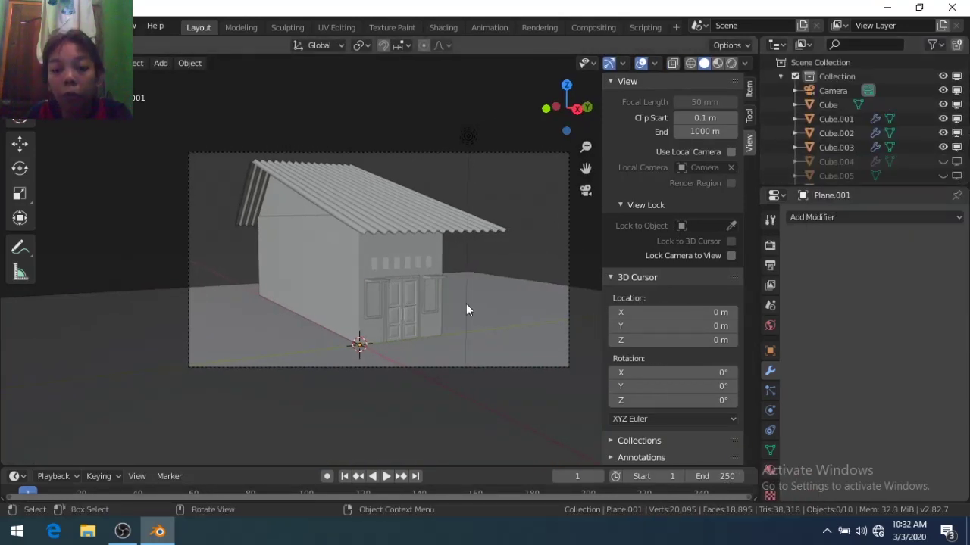
key(F12)
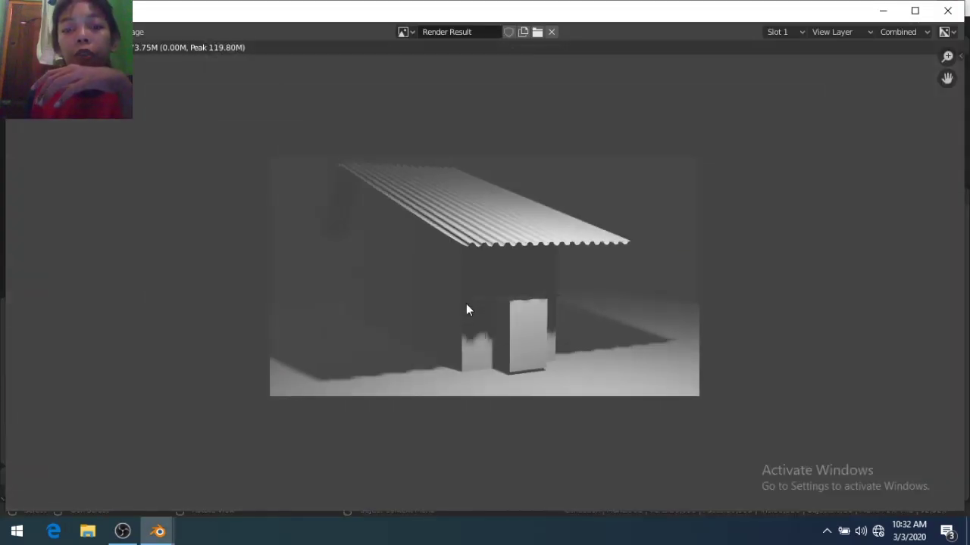
Make the scene light a Sun at strength 1000 and render the scene
click(99, 478)
click(933, 45)
scroll(887, 154, down, 3)
scroll(887, 154, up, 3)
scroll(833, 148, down, 5)
click(826, 144)
click(770, 410)
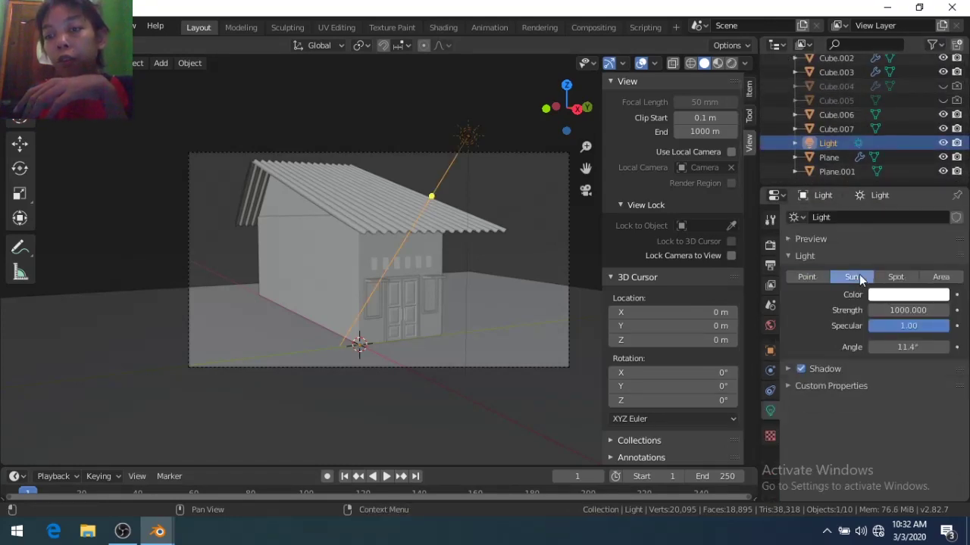
scroll(500, 220, down, 3)
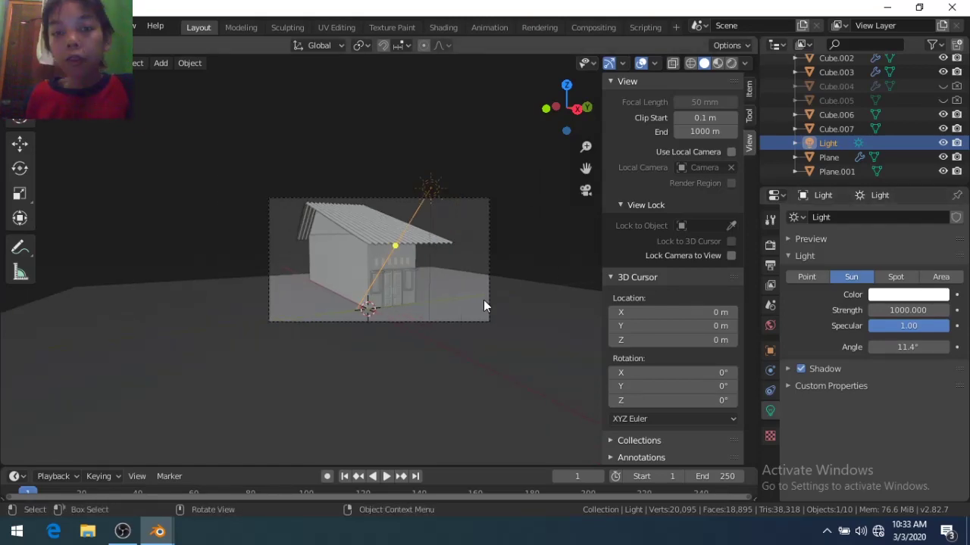
key(F12)
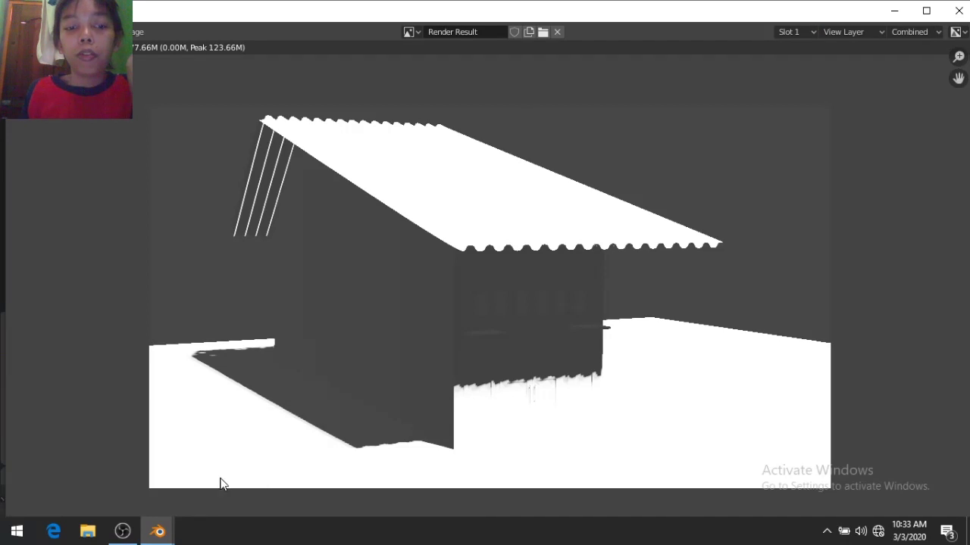
Move the sun light to a new position and render the house again
key(Escape)
text(1000.000)
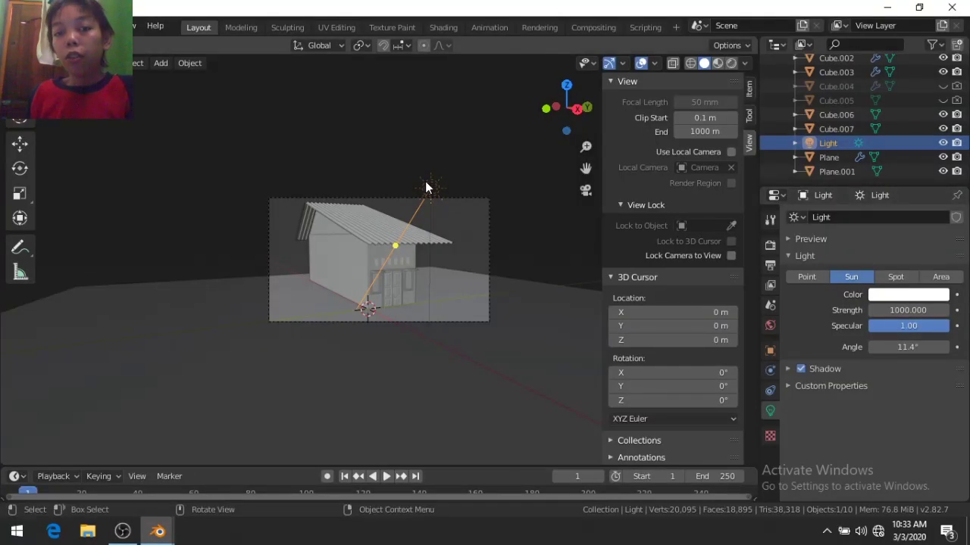
key(g)
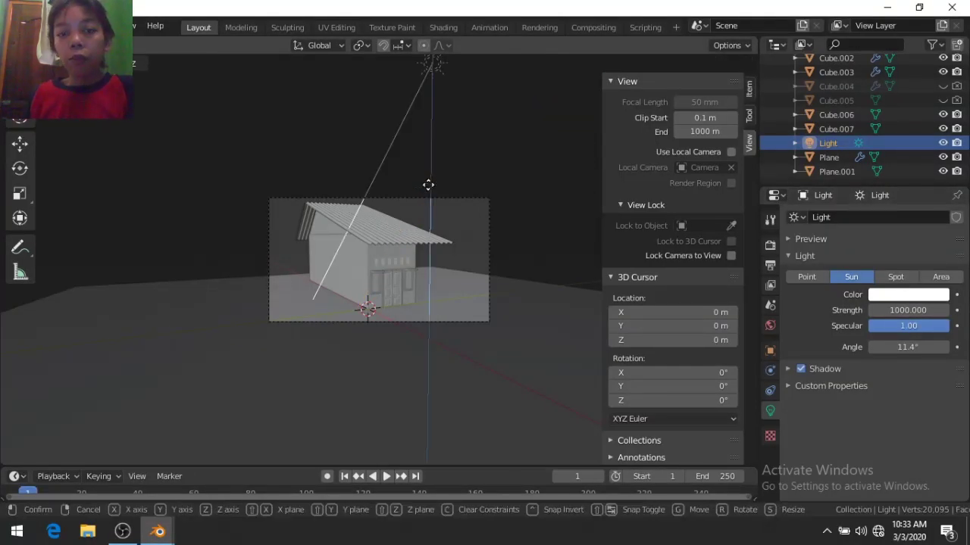
click(428, 184)
key(F12)
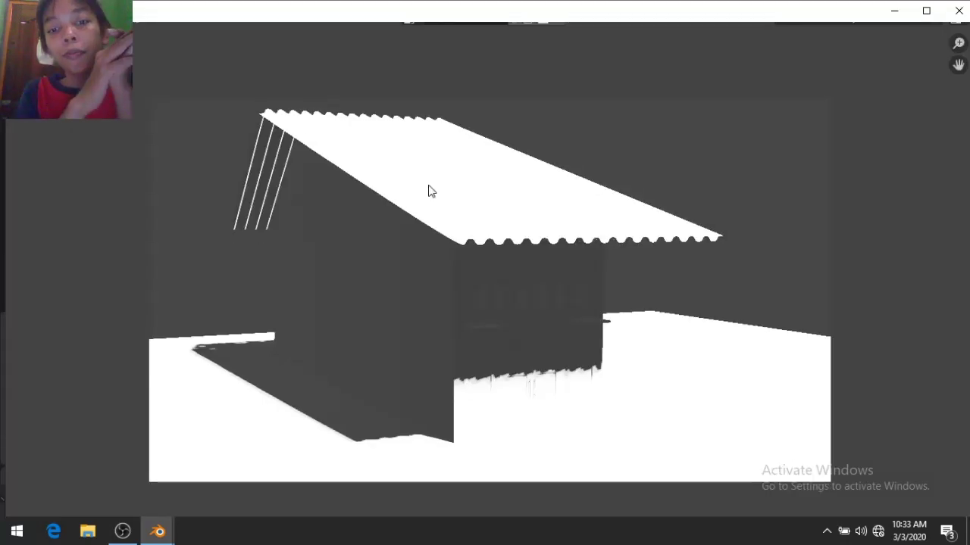